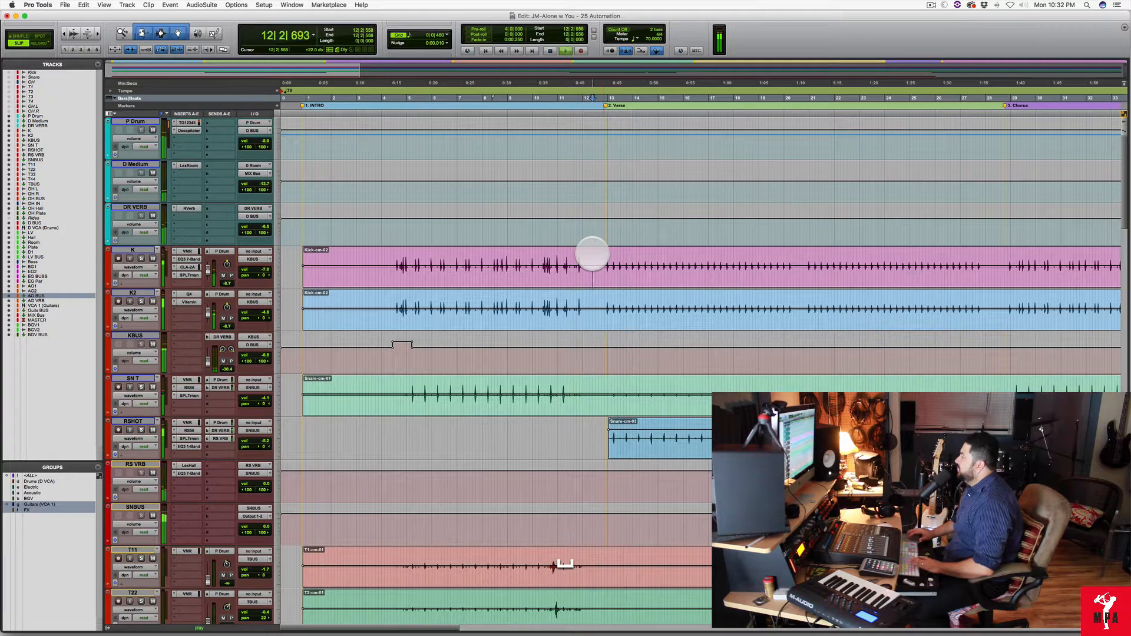
Raise the KBUS volume automation around the first kick hit of the verse at bar 13 and play it back.
key(t)
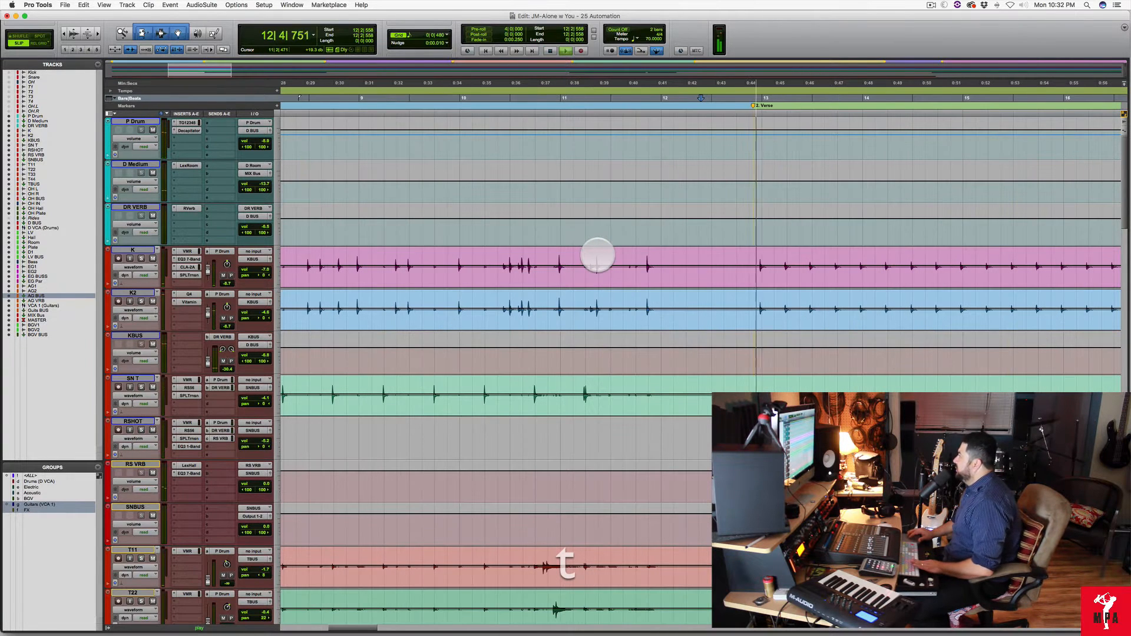
key(space)
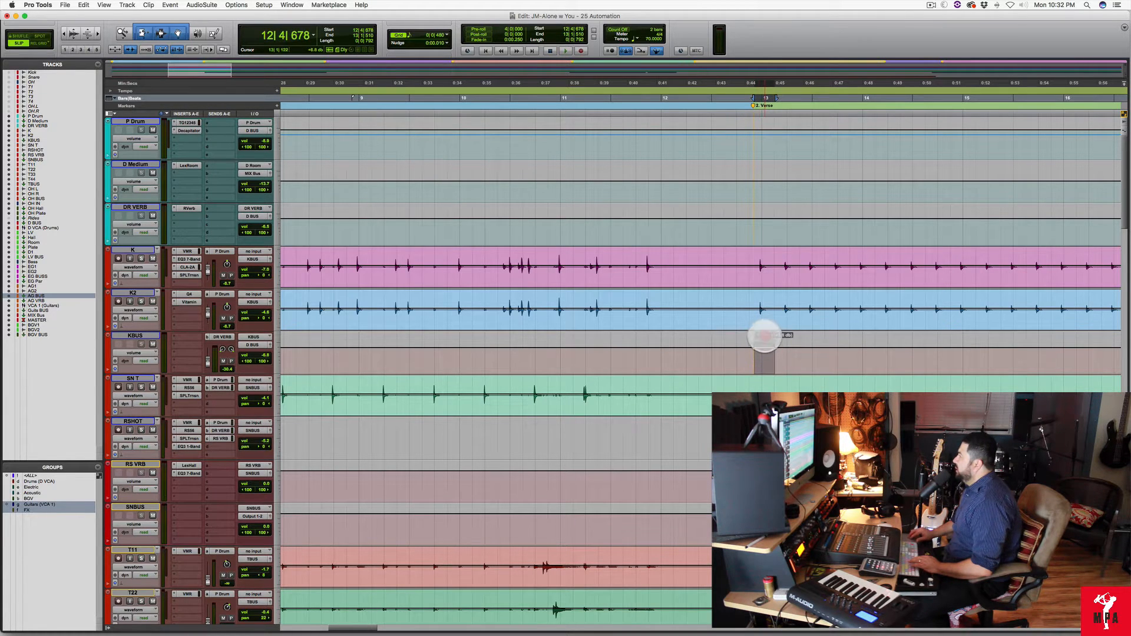
click(731, 245)
key(space)
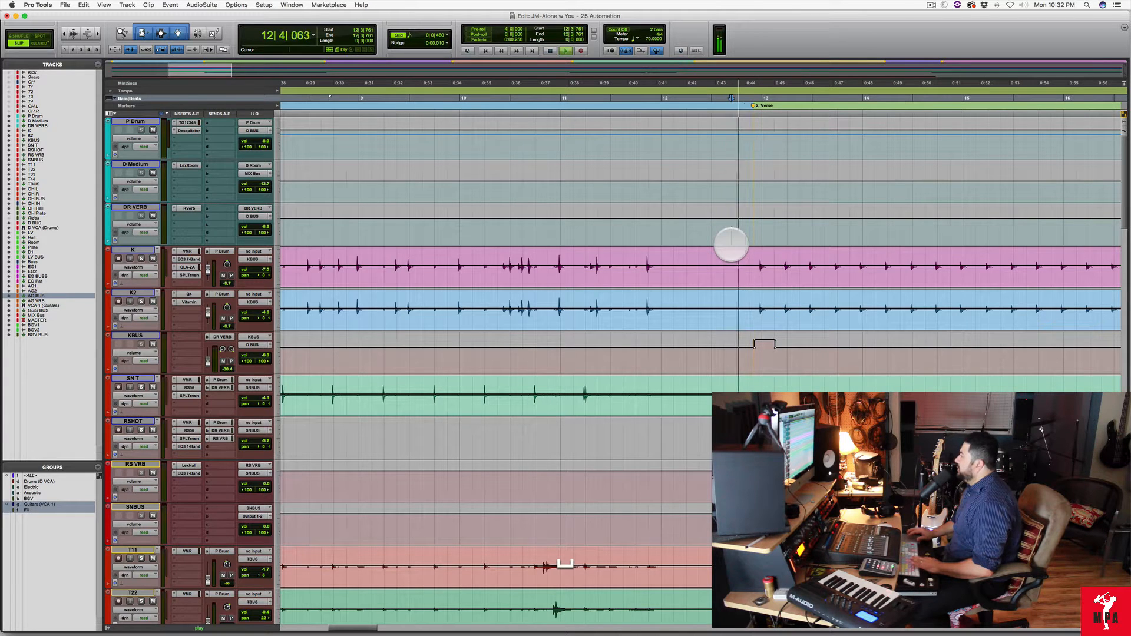
Play the transition into the verse repeatedly and examine the vocal, bass and electric guitar tracks around bar 13.
key(space)
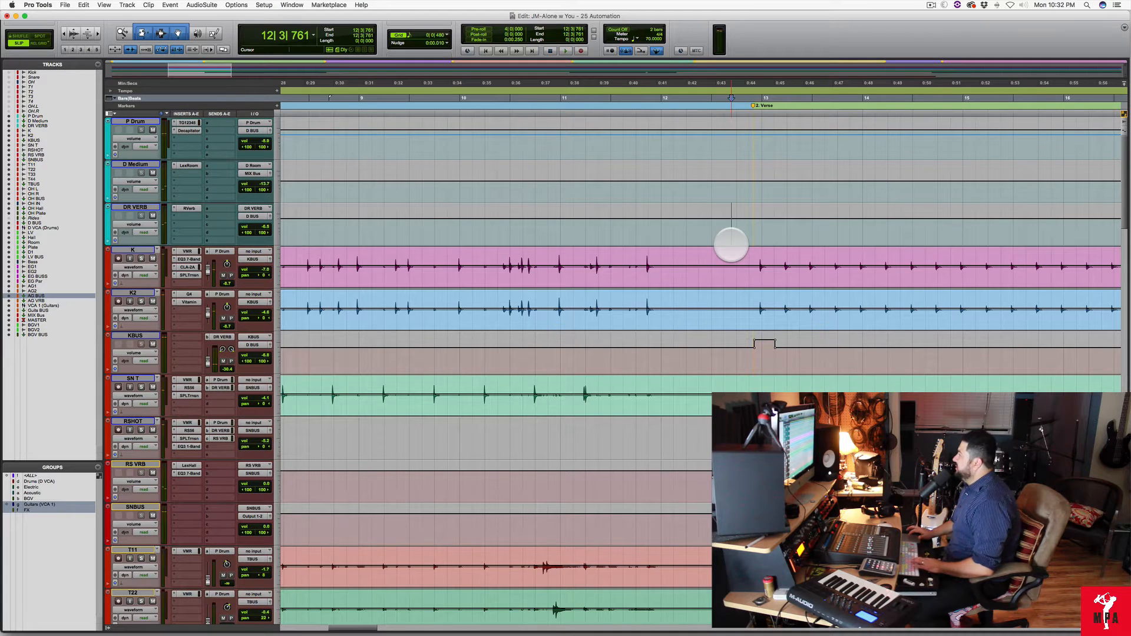
key(space)
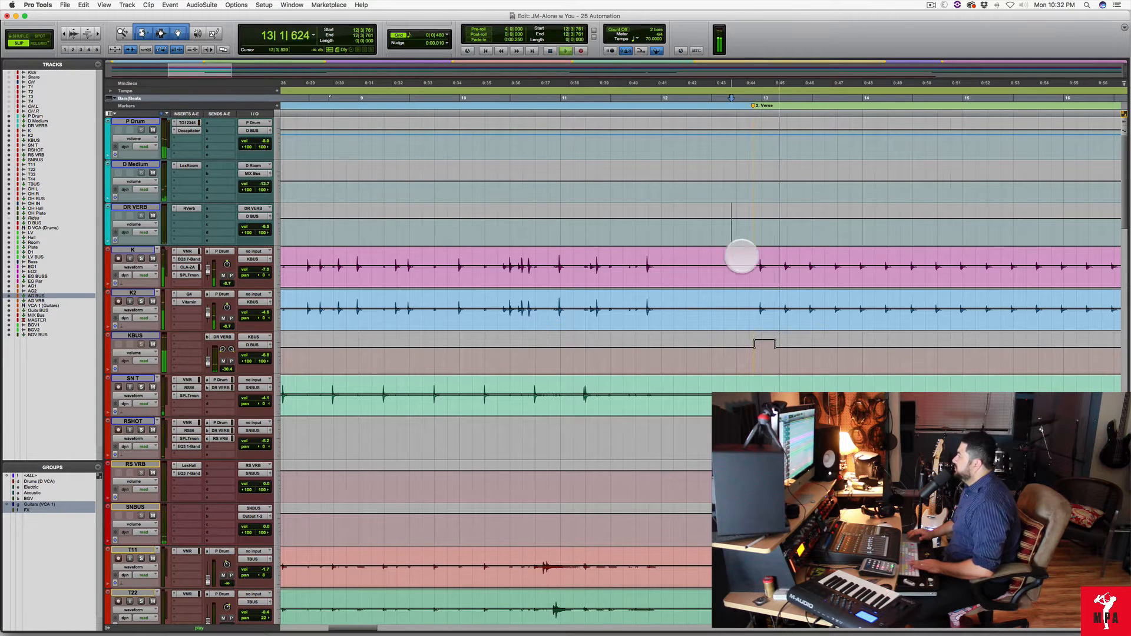
key(space)
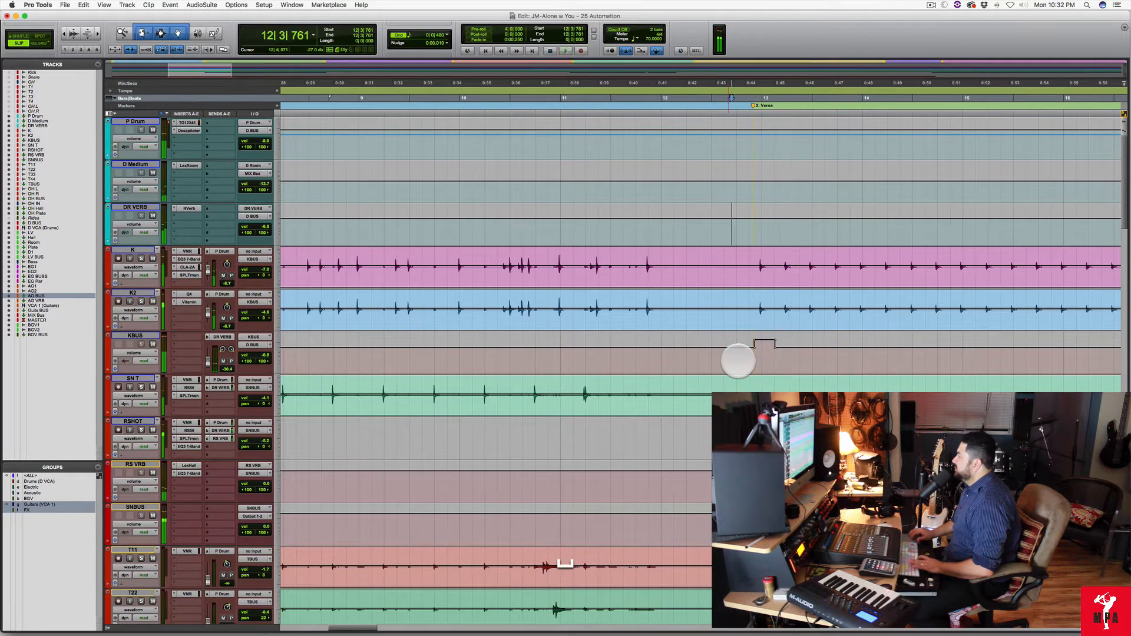
key(space)
scroll(733, 335, down, 5)
scroll(737, 359, down, 10)
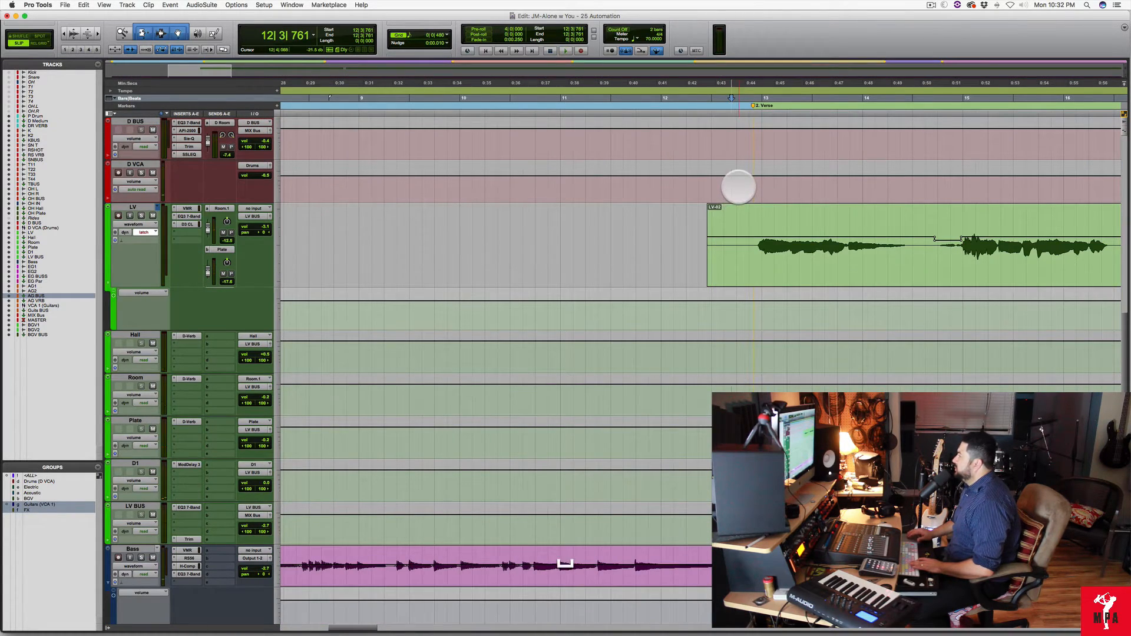
scroll(738, 187, down, 8)
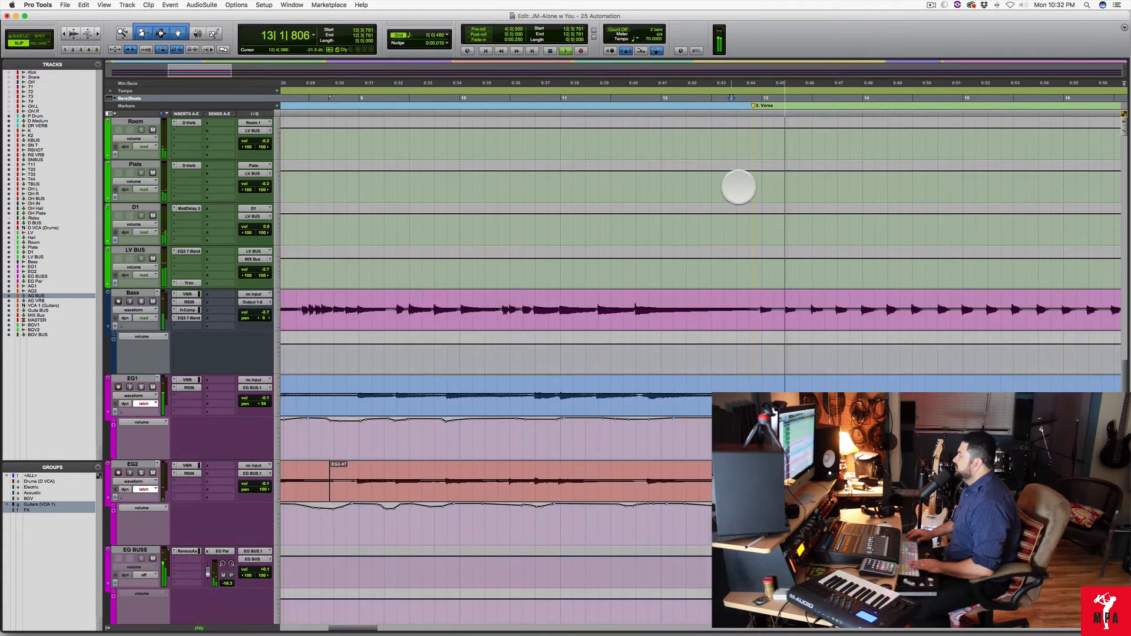
key(space)
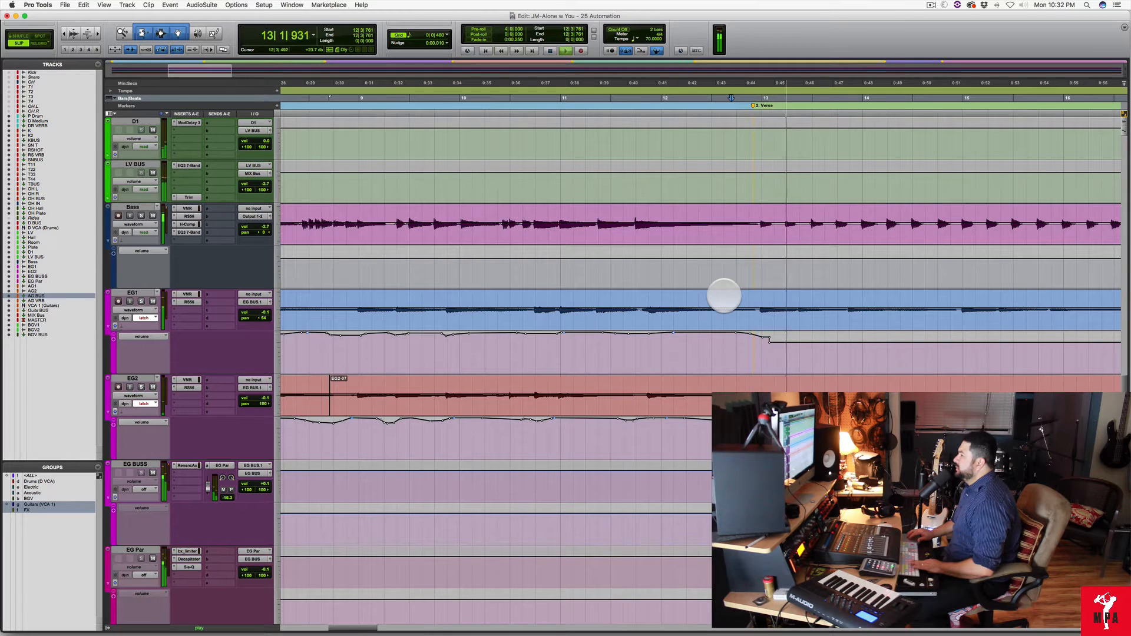
key(space)
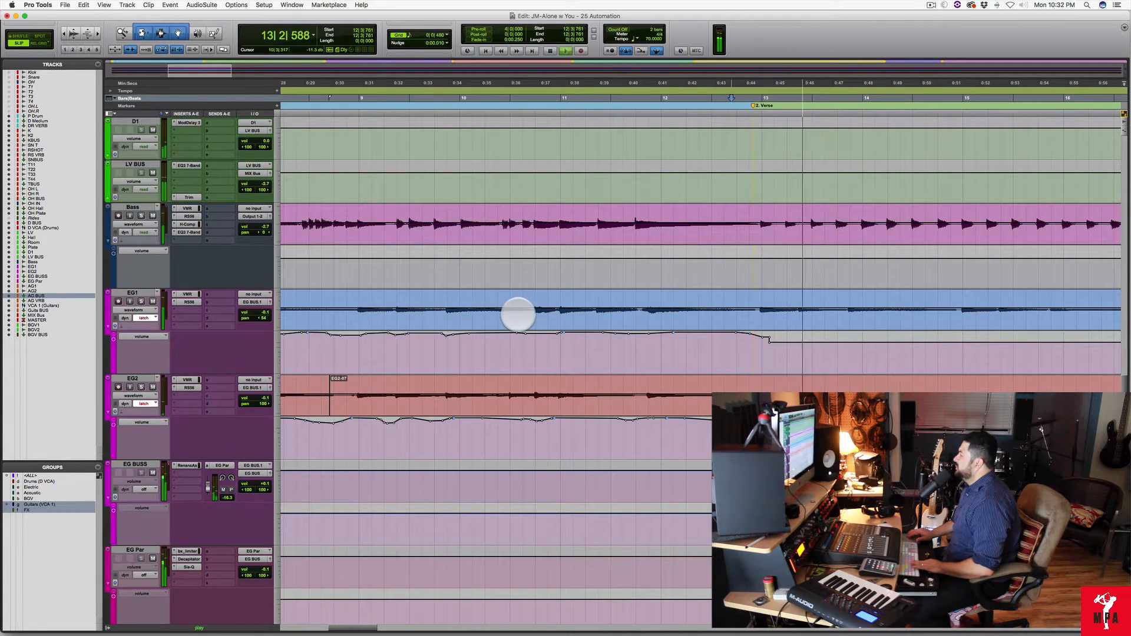
Clear the KBUS volume automation from just before the verse to near its end, removing the short bump at bar 13.
scroll(518, 314, up, 20)
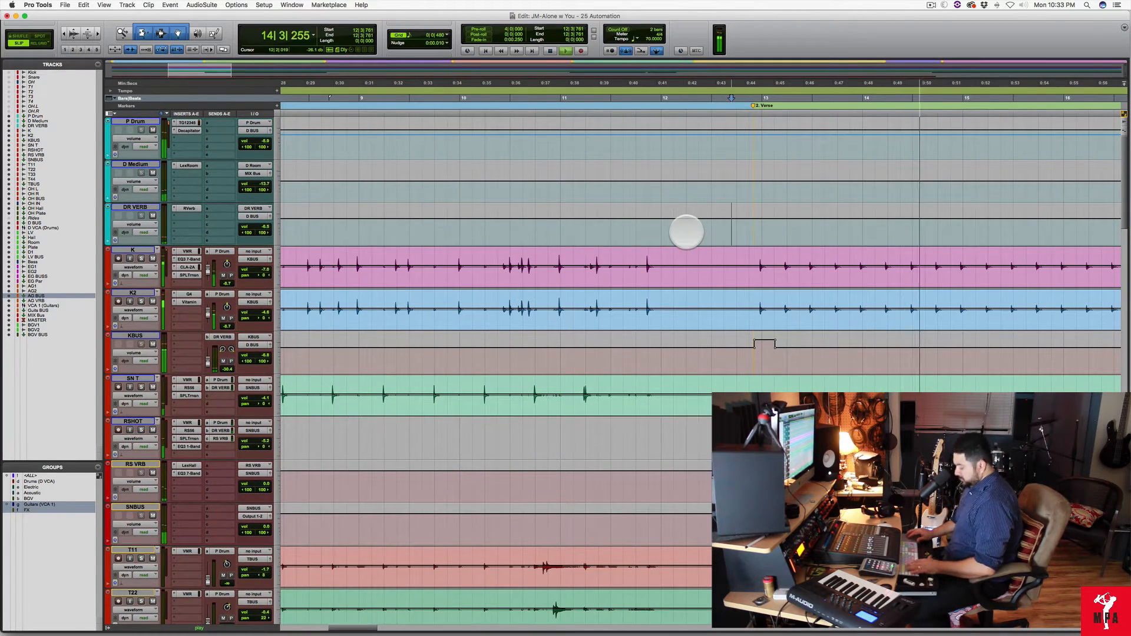
key(r)
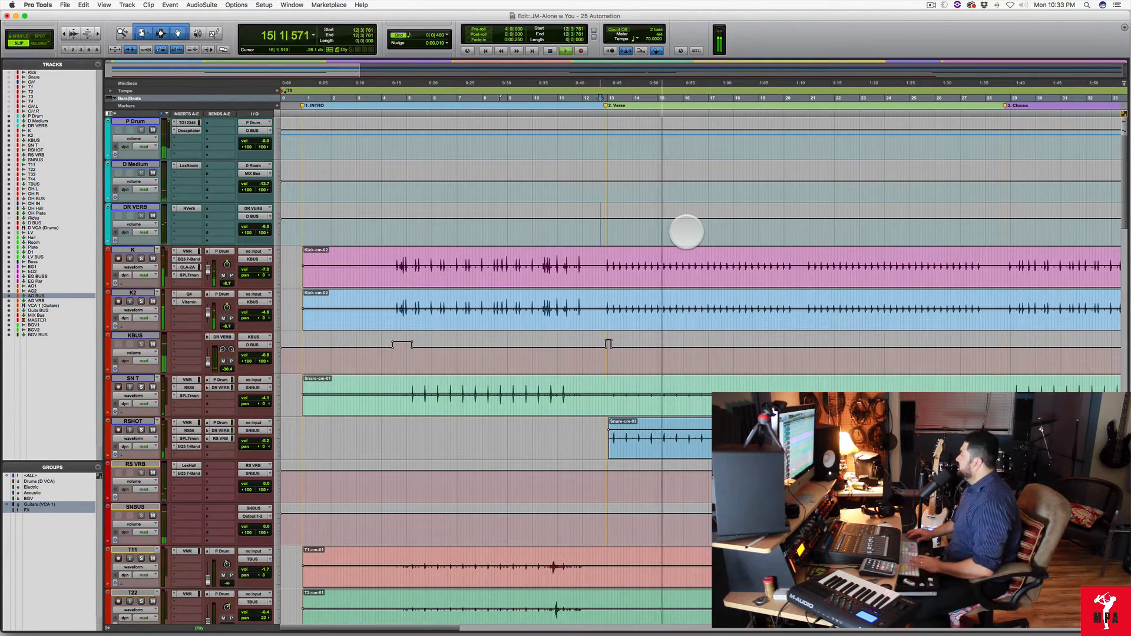
scroll(686, 232, right, 4)
key(space)
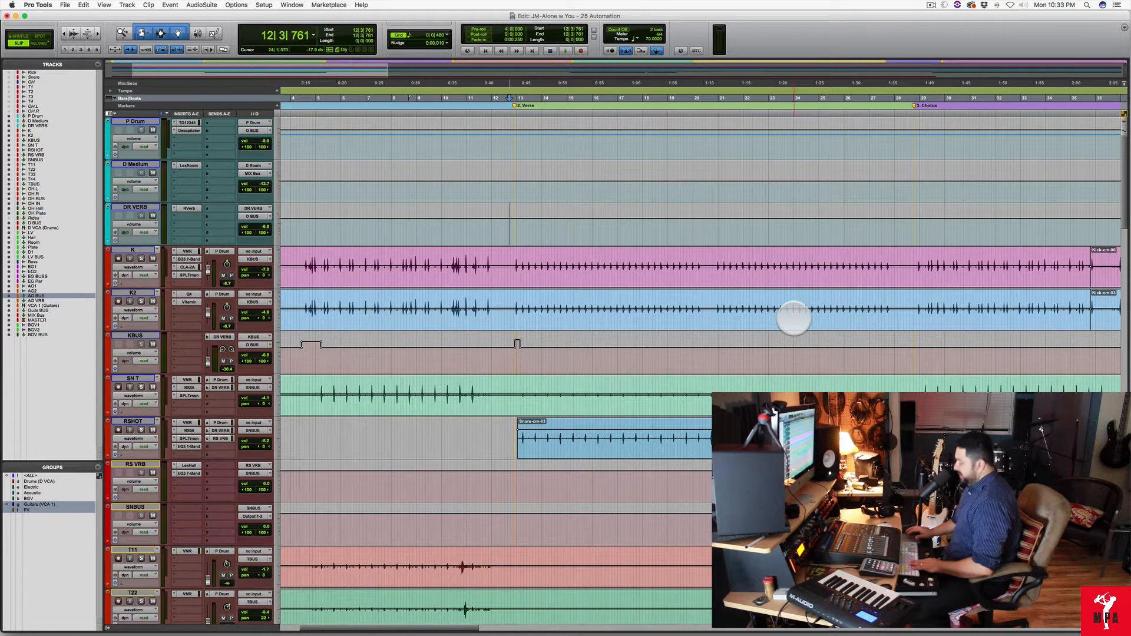
key(r)
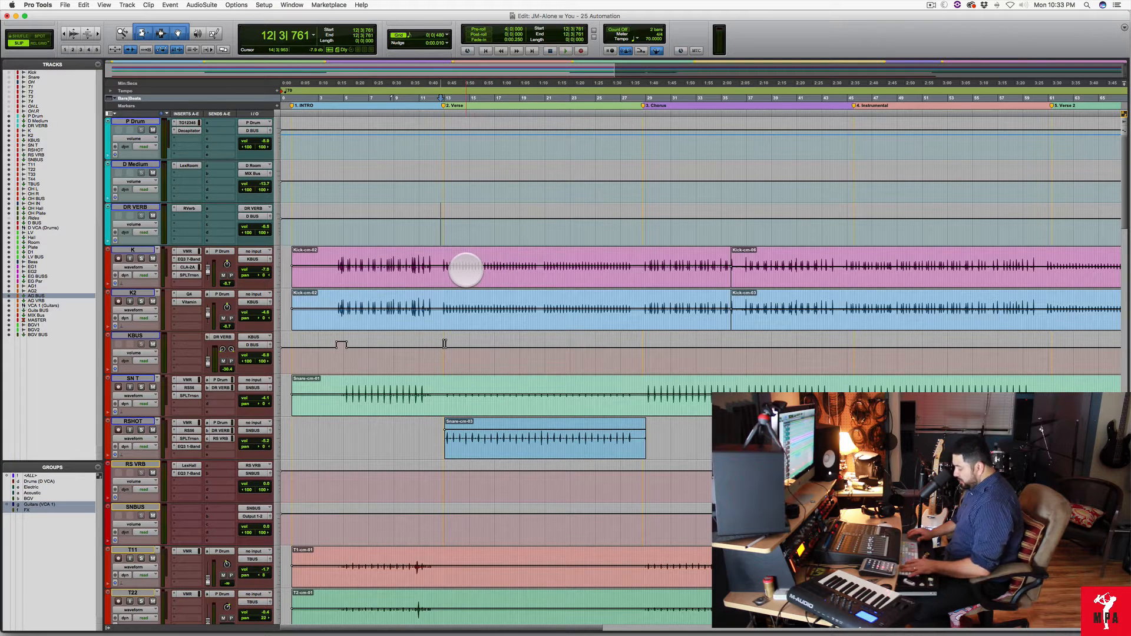
key(F7)
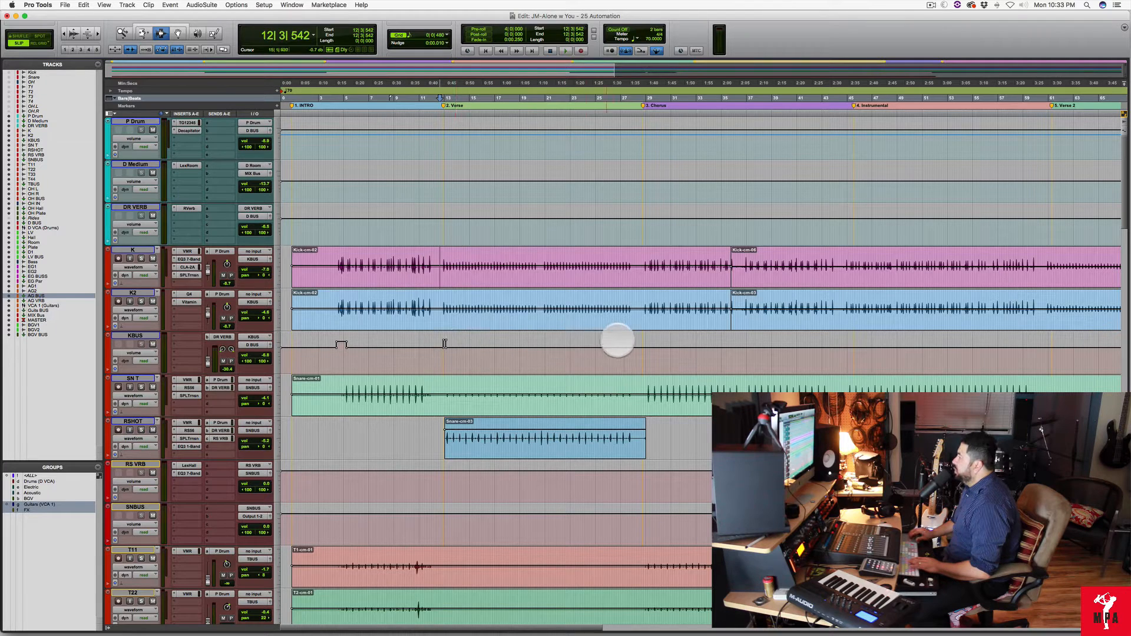
mouse_move(637, 344)
mouse_down()
mouse_move(437, 343)
mouse_move(529, 338)
mouse_move(637, 353)
mouse_up()
key(Delete)
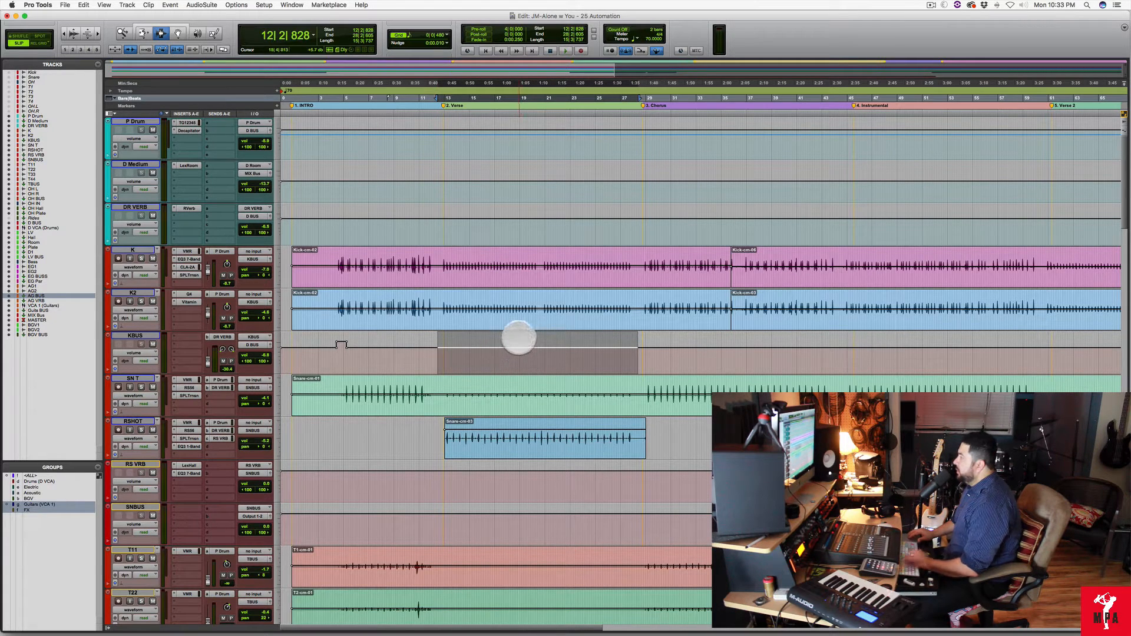
Raise the KBUS volume automation across the selected verse range and play back from just before the verse.
key(F7)
drag(519, 337, 519, 332)
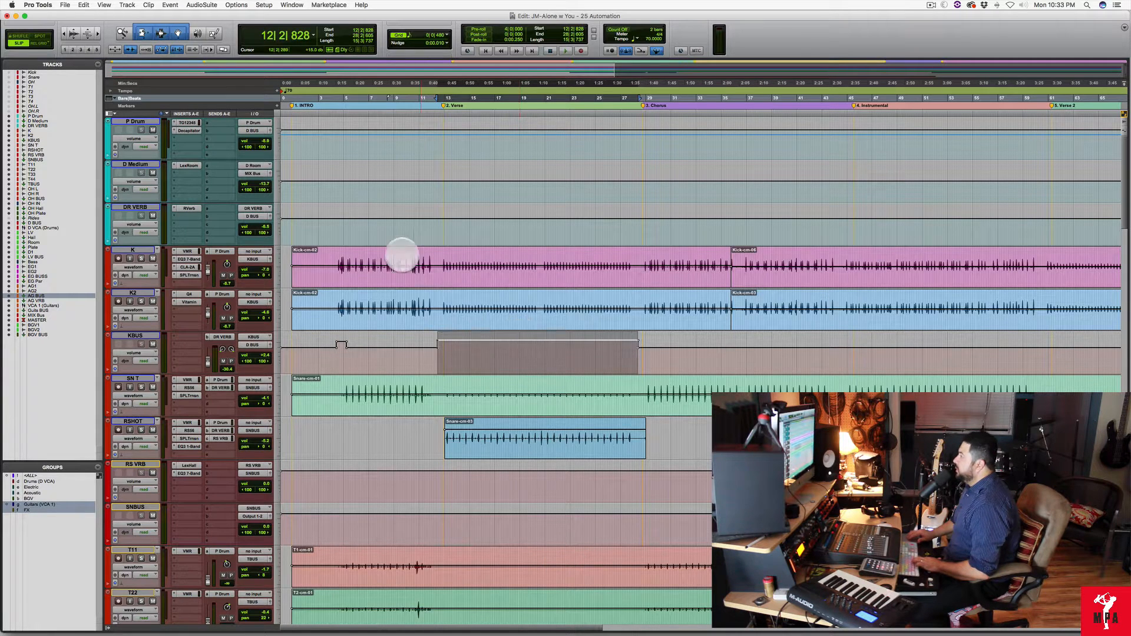
click(433, 238)
key(space)
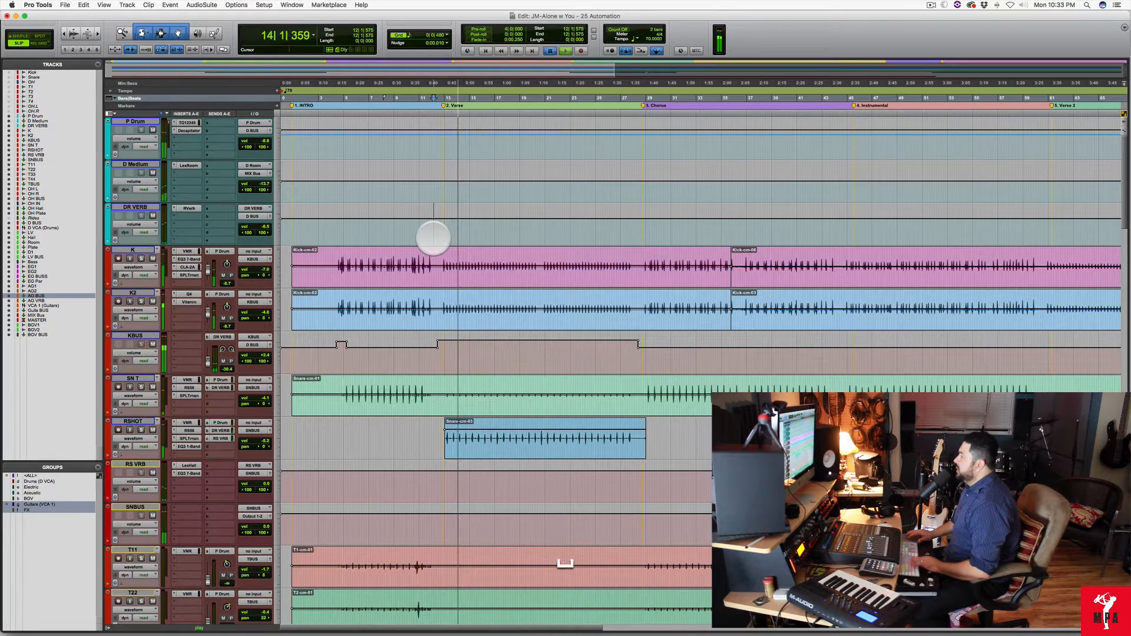
Examine the overhead, lead vocal, bass and electric guitar tracks at the start of the verse and replay the transition.
key(space)
scroll(434, 380, down, 10)
scroll(435, 380, down, 10)
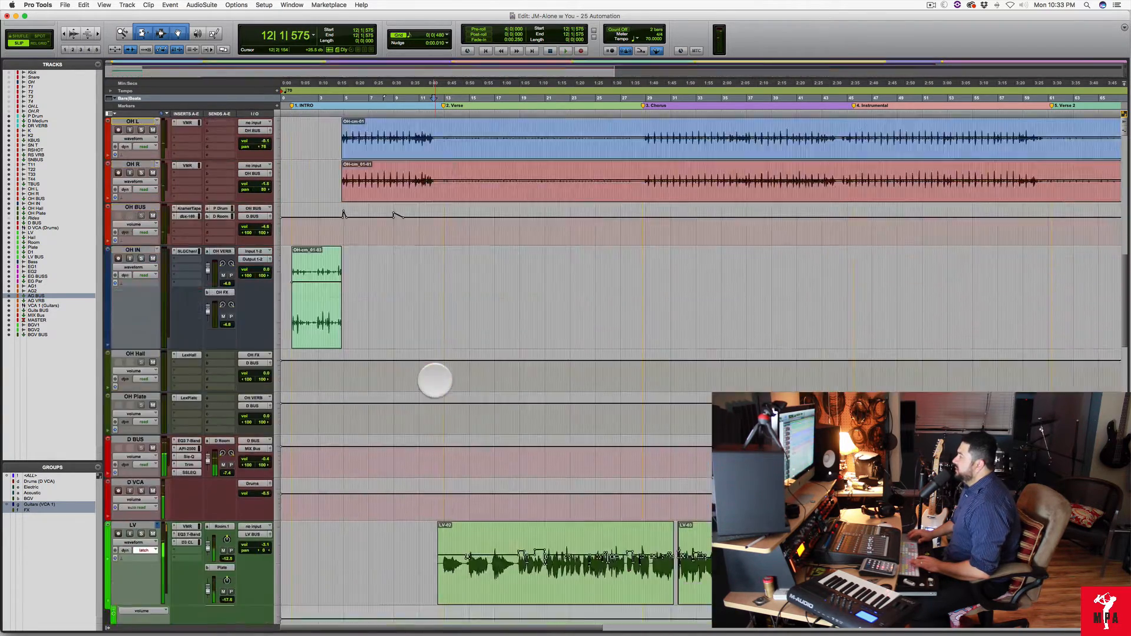
scroll(435, 380, down, 5)
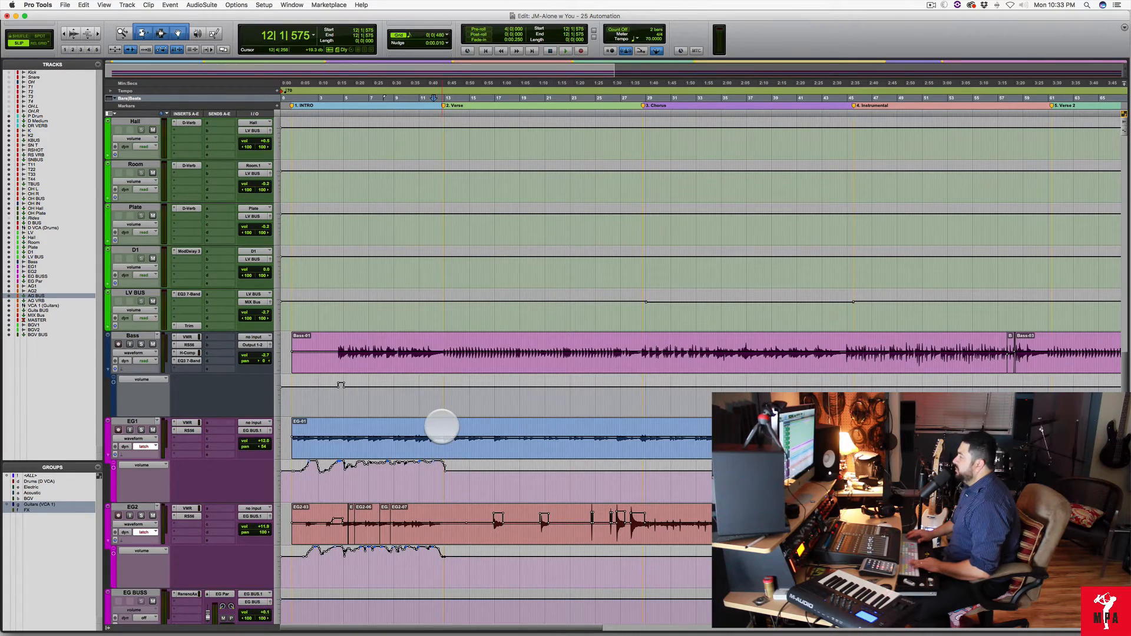
scroll(442, 426, up, 20)
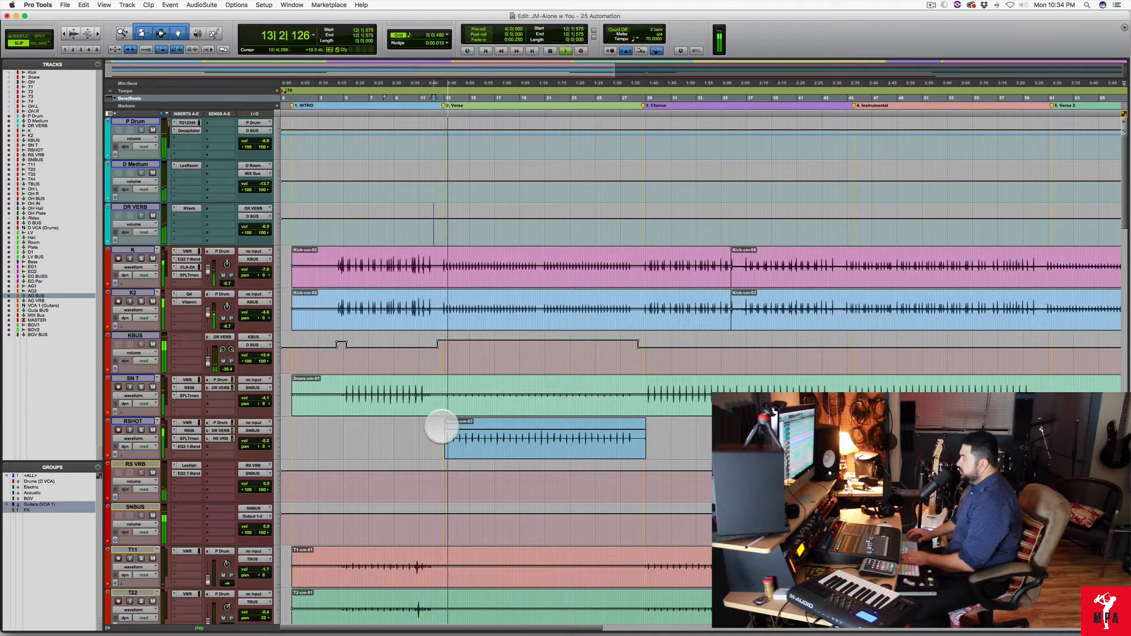
key(space)
Switch all waveform tracks to volume view and review the automation from the drums to the electric guitars.
key(alt+minus)
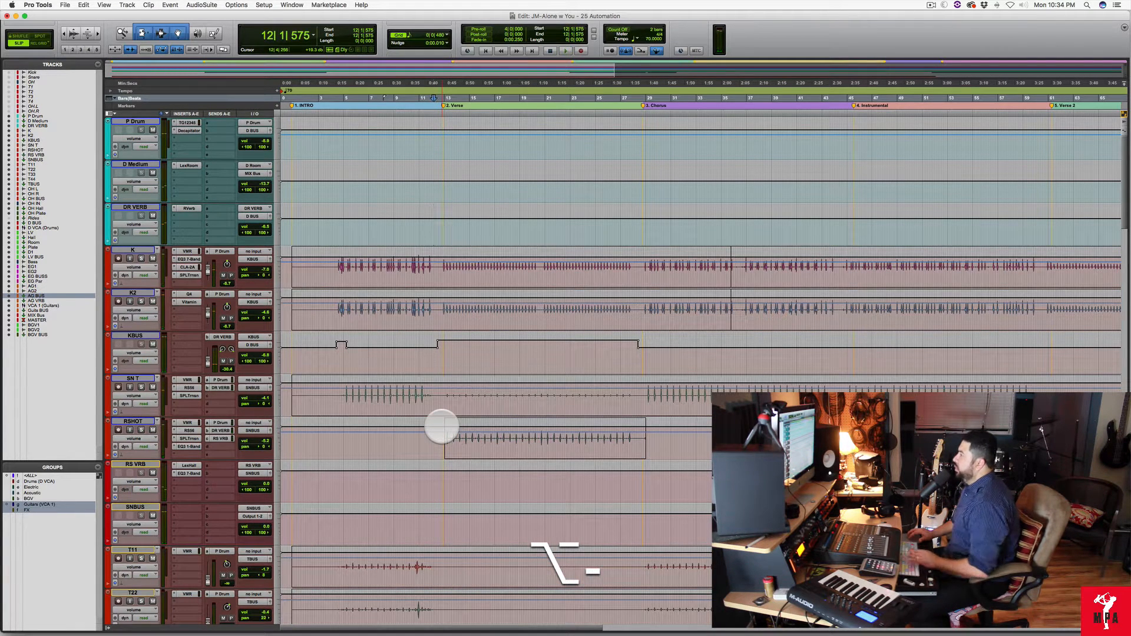
scroll(442, 426, down, 15)
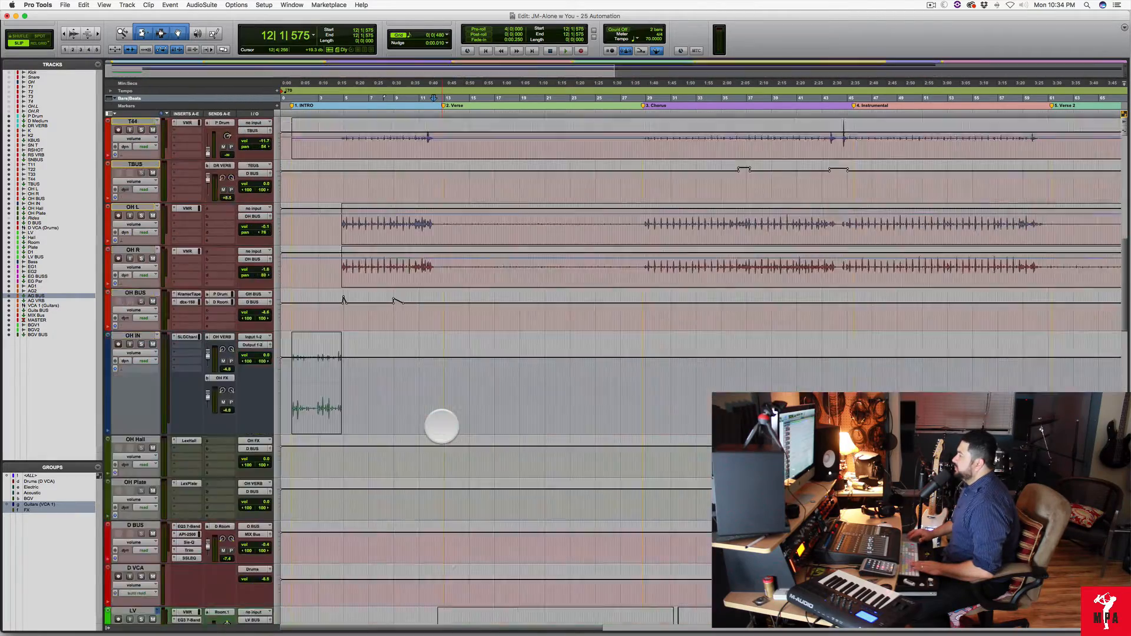
scroll(442, 426, down, 15)
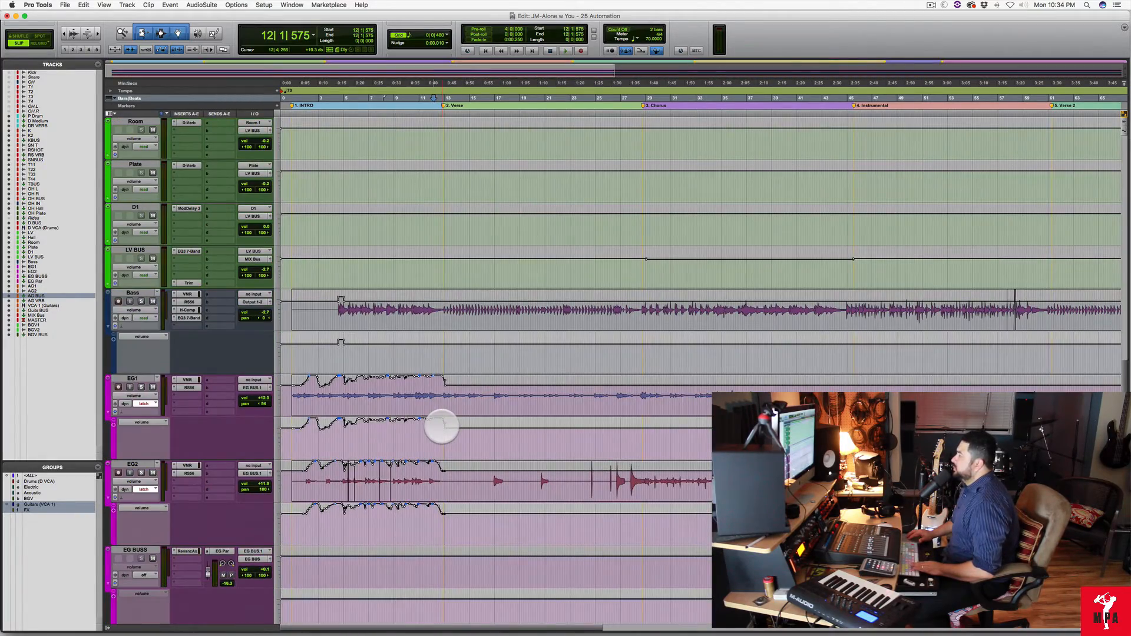
scroll(442, 426, up, 15)
key(space)
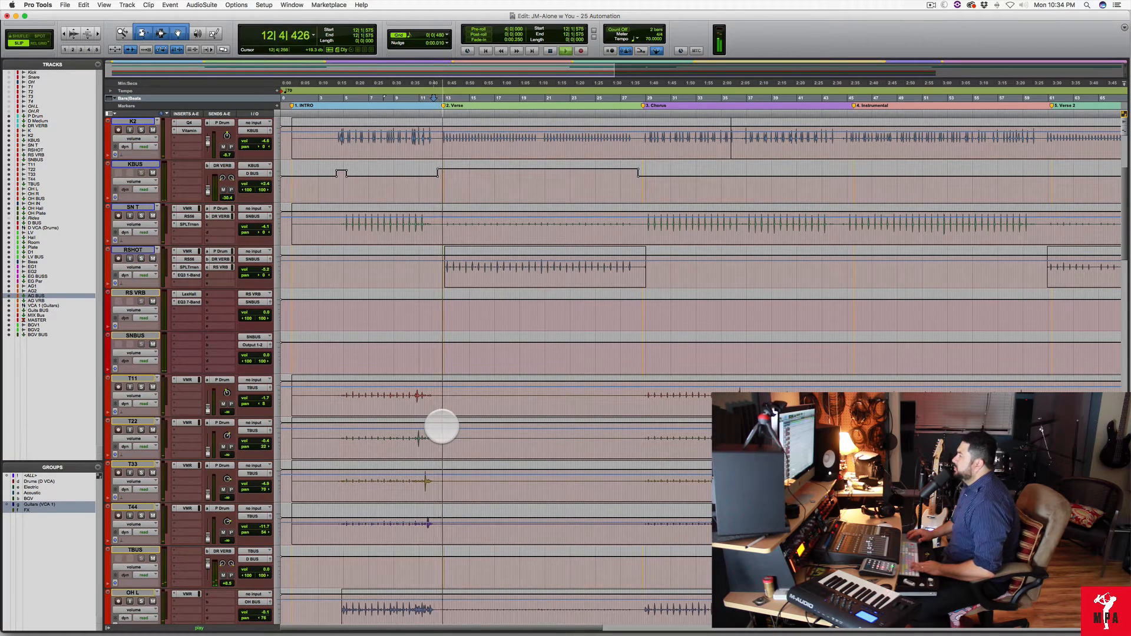
key(space)
scroll(442, 426, down, 8)
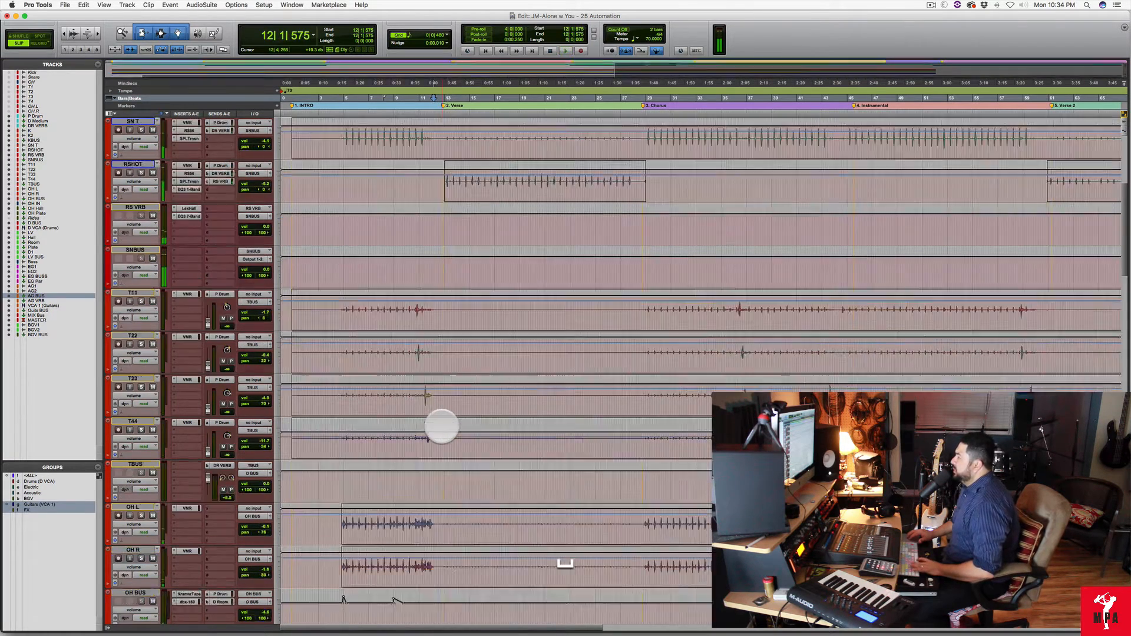
scroll(442, 426, down, 12)
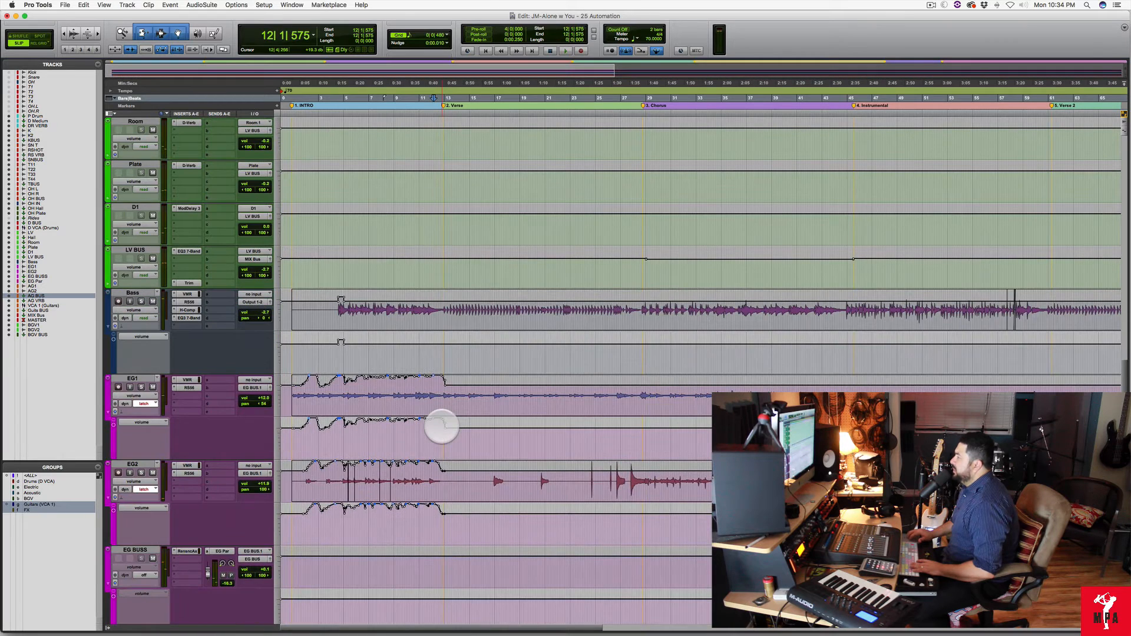
Solo EG1 and EG2 and play the guitars from just before the verse marker to compare their transition.
key(t)
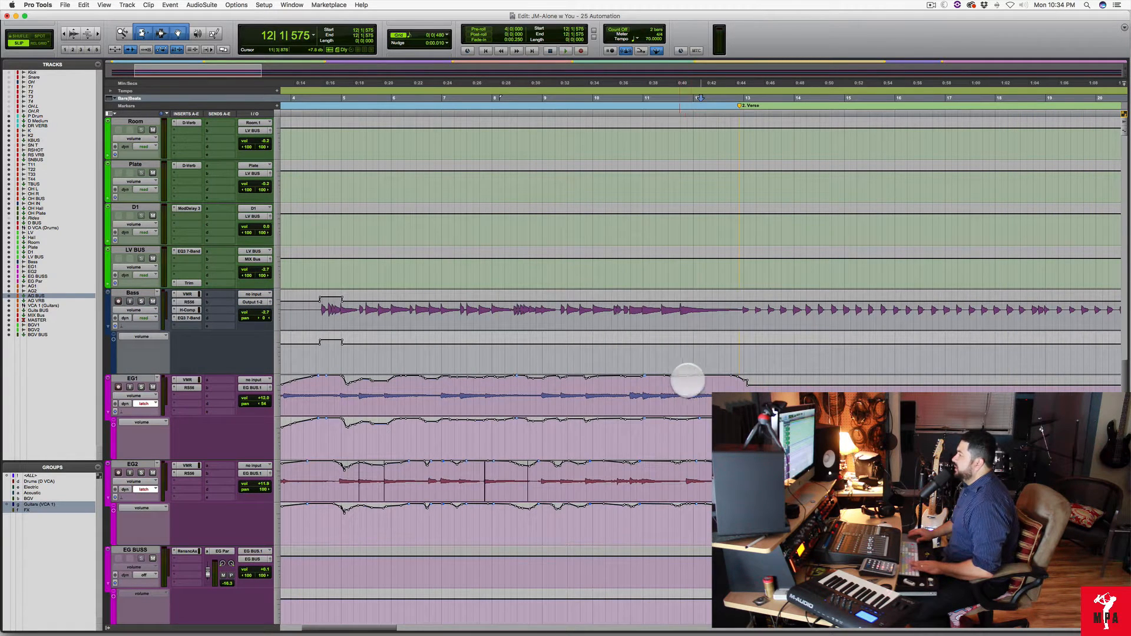
click(727, 354)
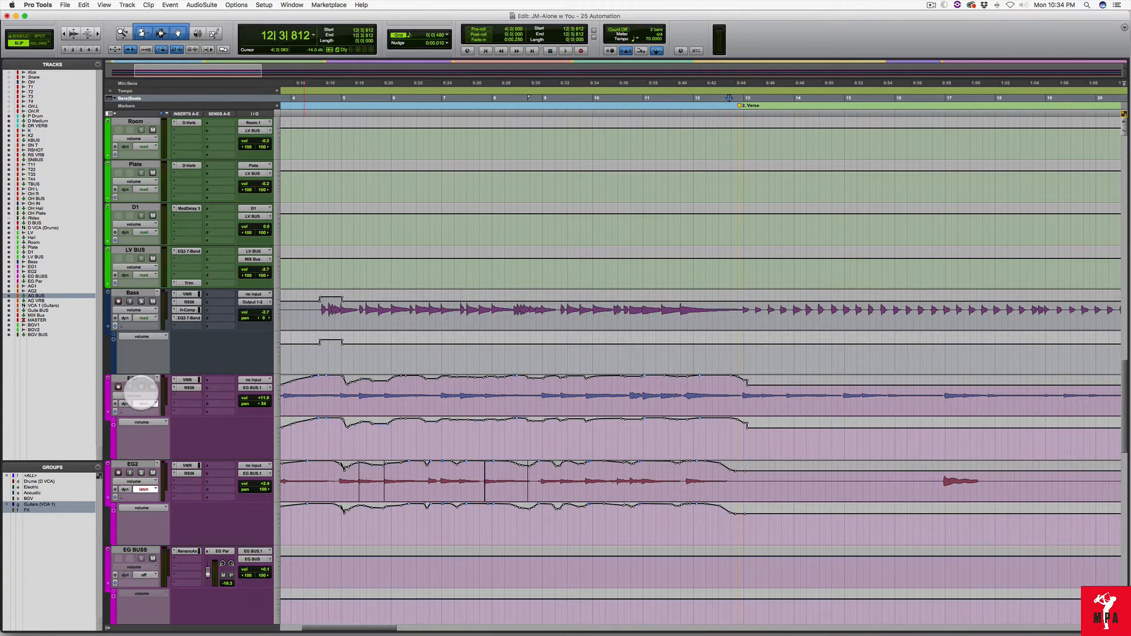
key(space)
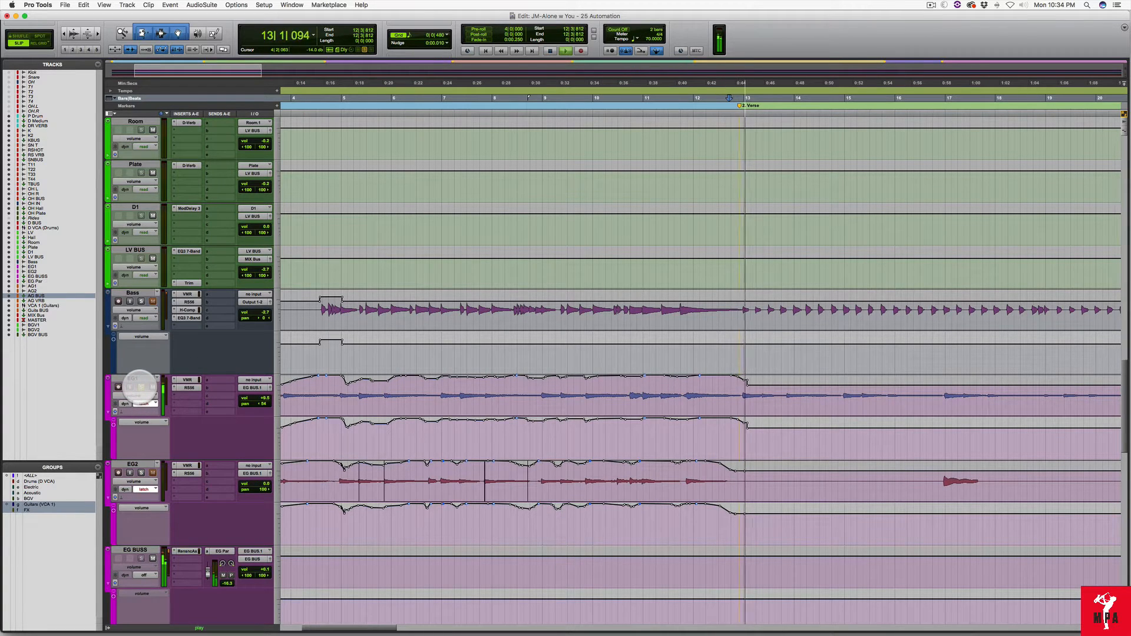
key(space)
key(space)
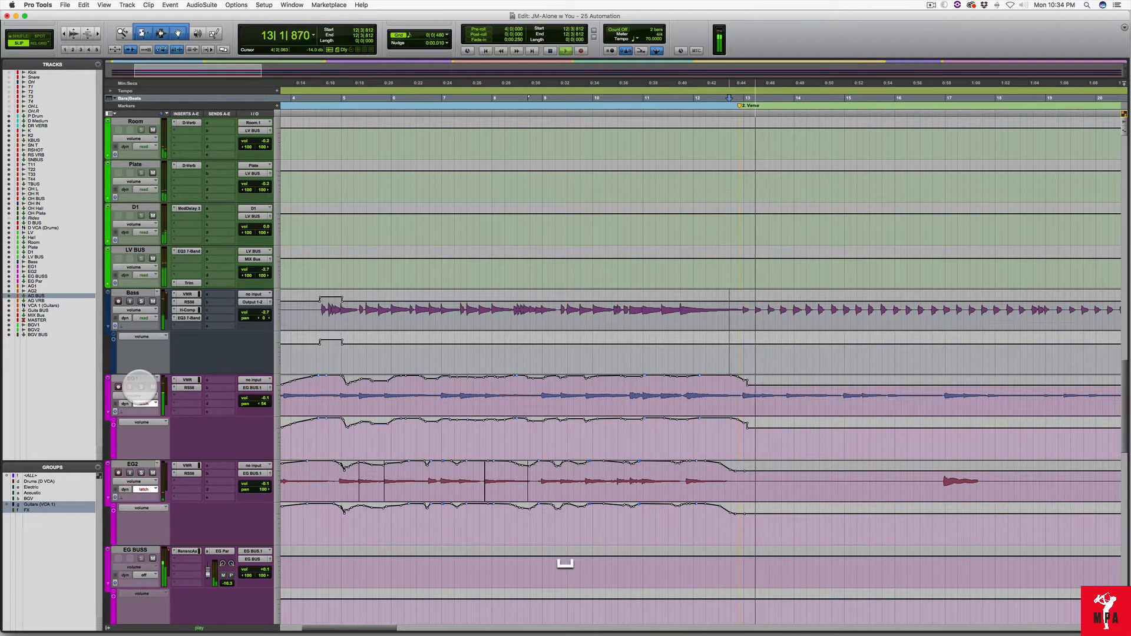
key(space)
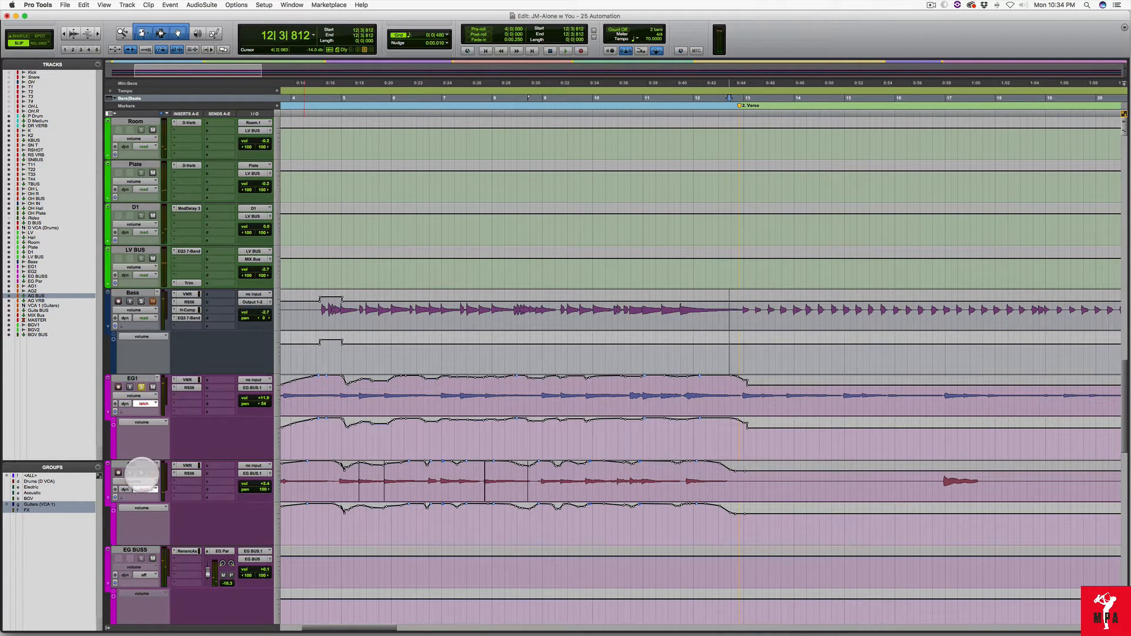
key(space)
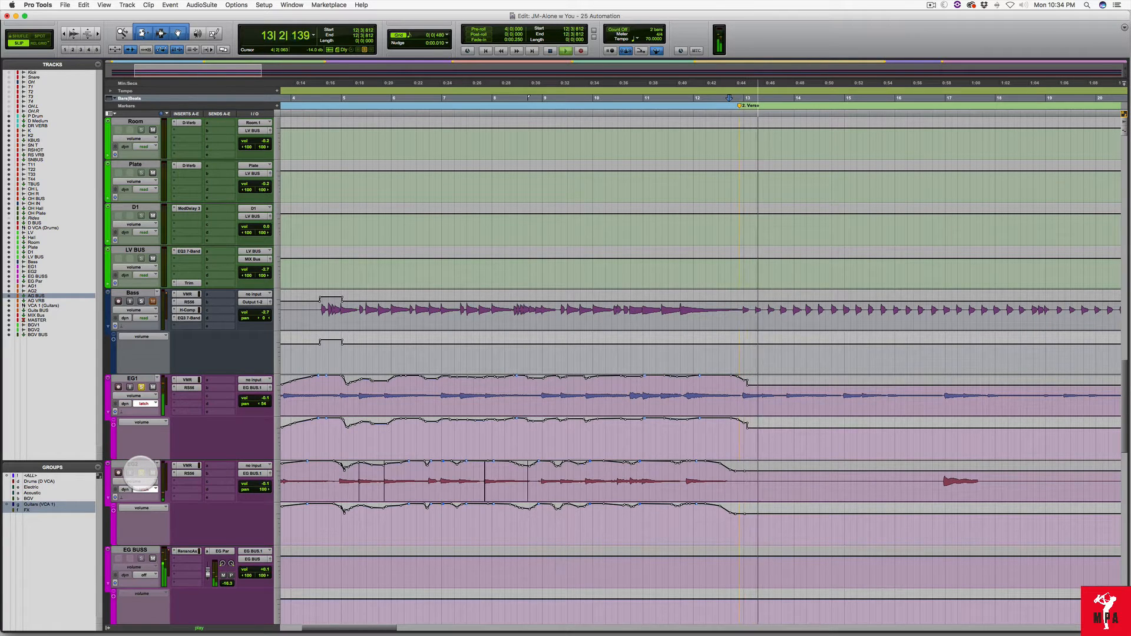
Reshape the EG1 volume drop at the start of the verse into a gradual fade and play it back.
key(space)
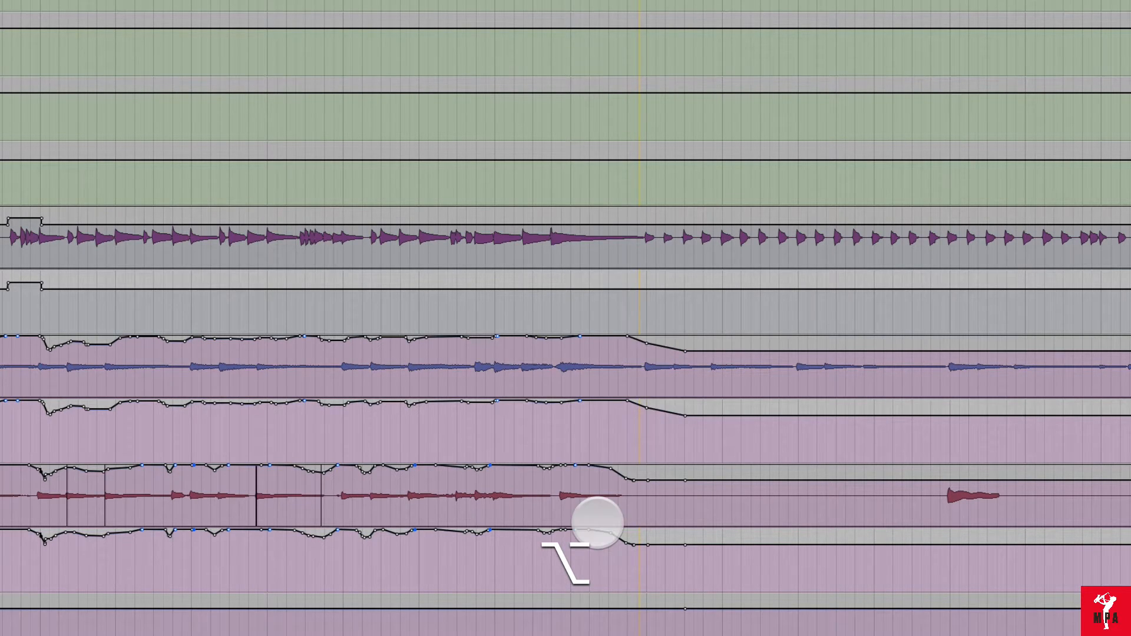
key(space)
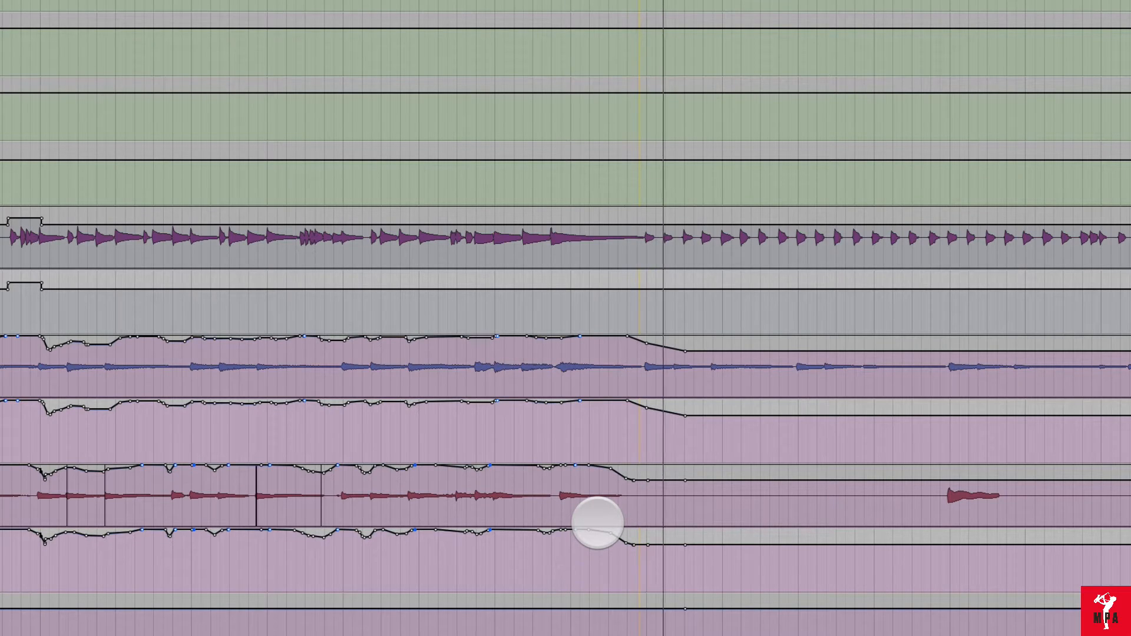
Set the automation mode of all tracks to read and play the transition into the verse.
key(space)
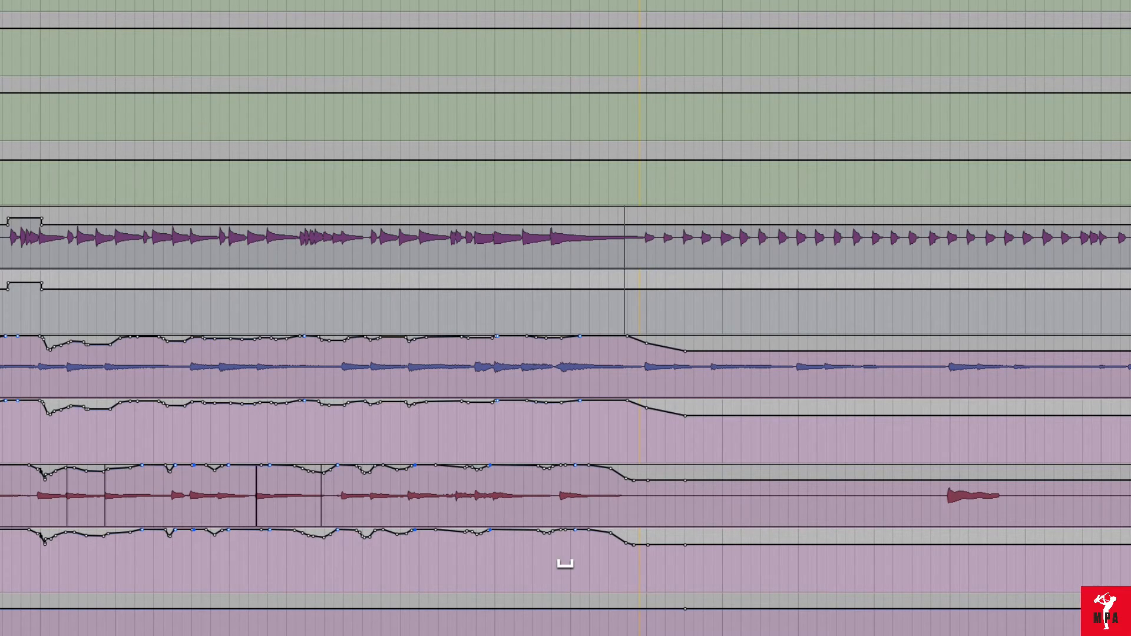
key(alt)
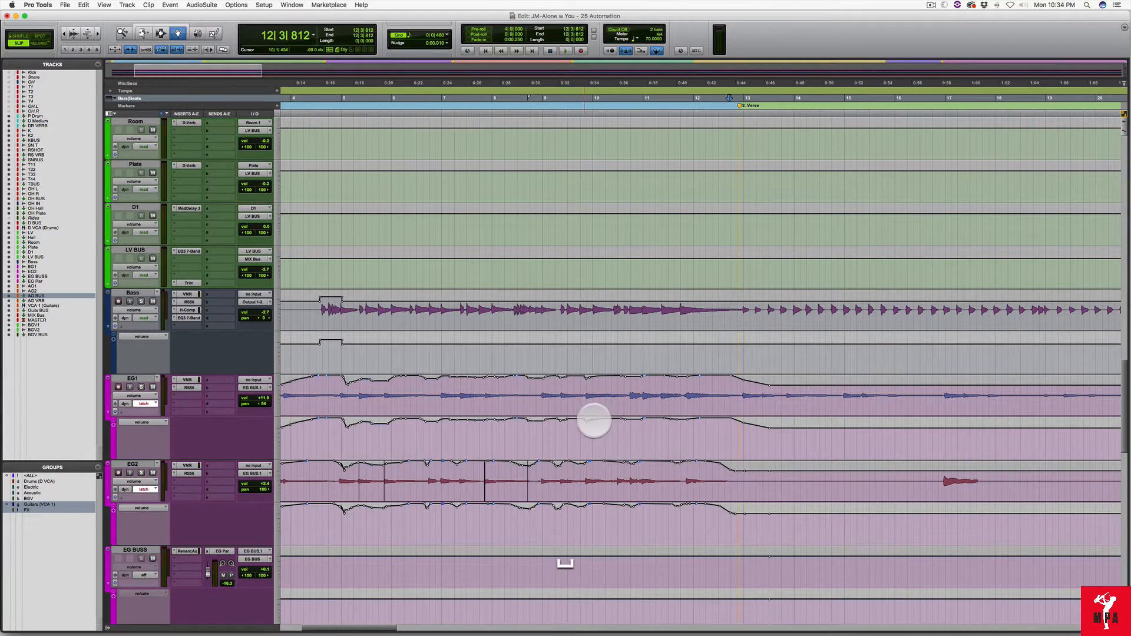
key(space)
key(space)
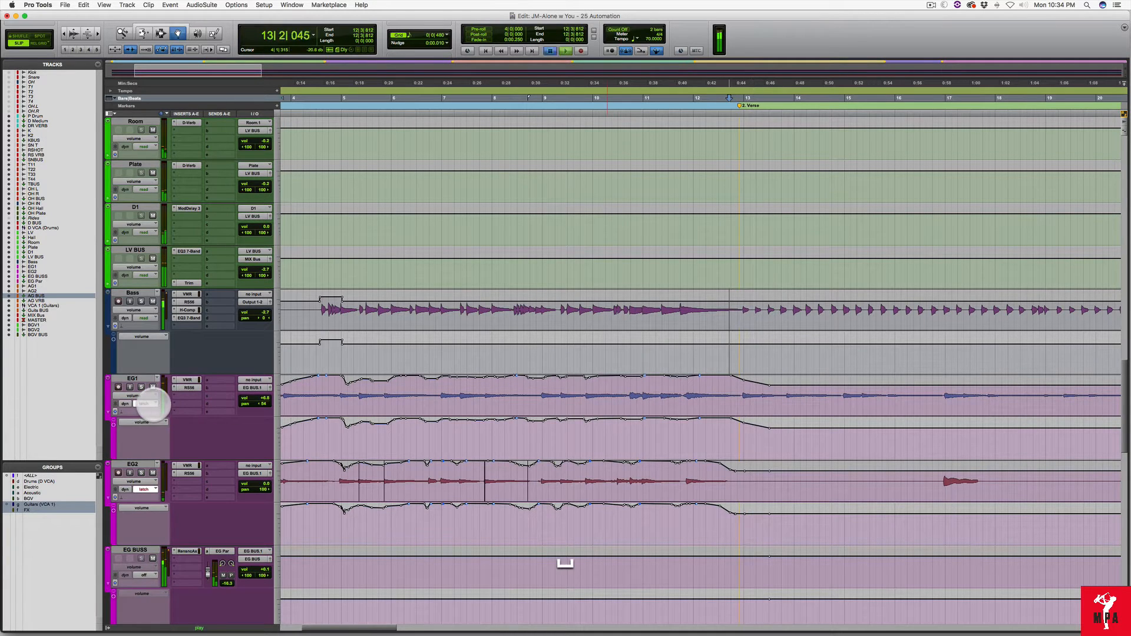
alt+click(151, 404)
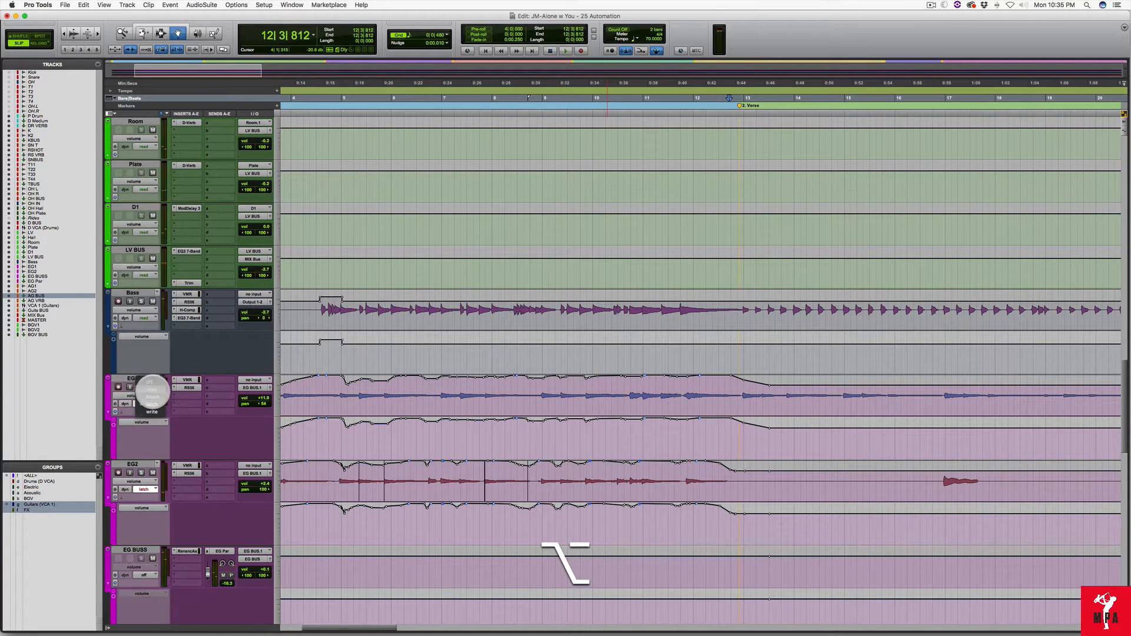
key(space)
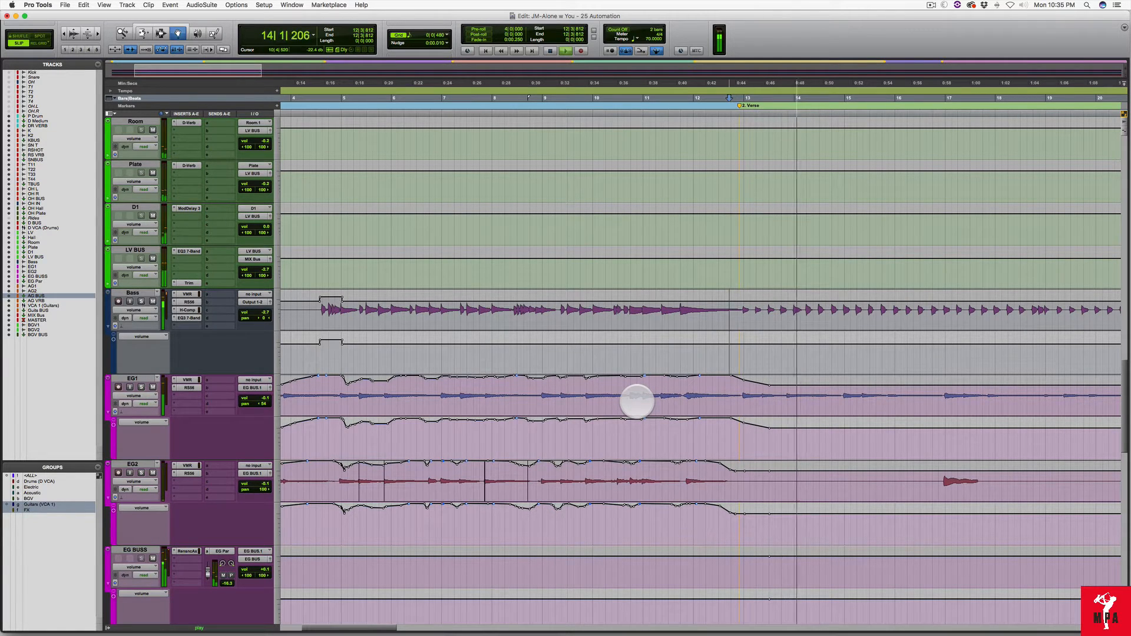
Review the volume automation from the drums down to the acoustic guitars and replay the start of the verse.
key(r)
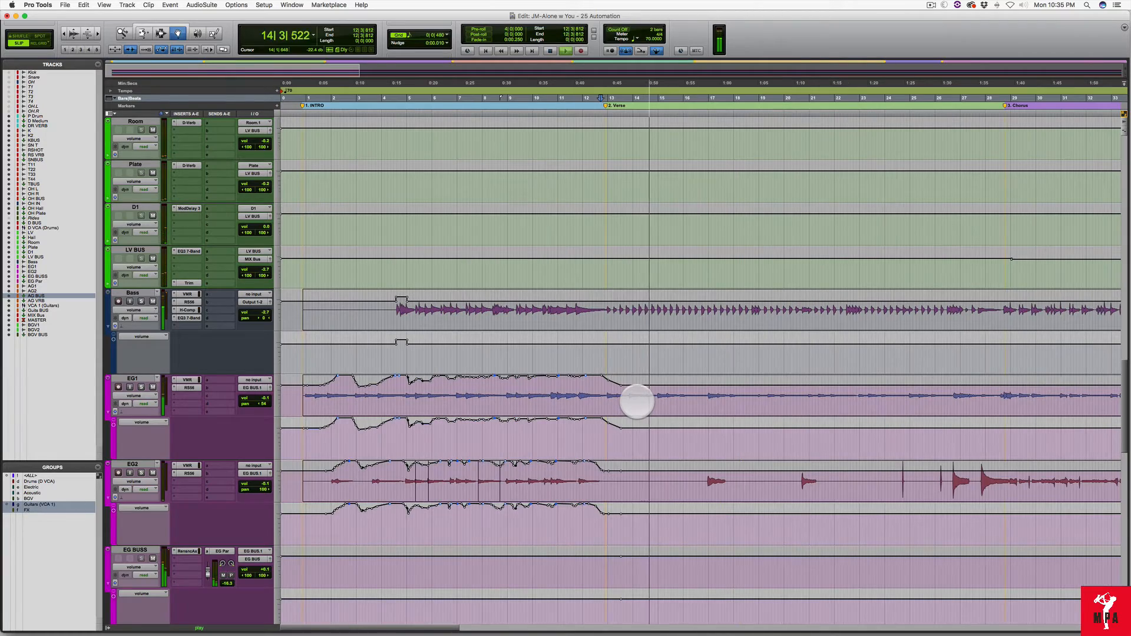
key(space)
scroll(636, 401, up, 20)
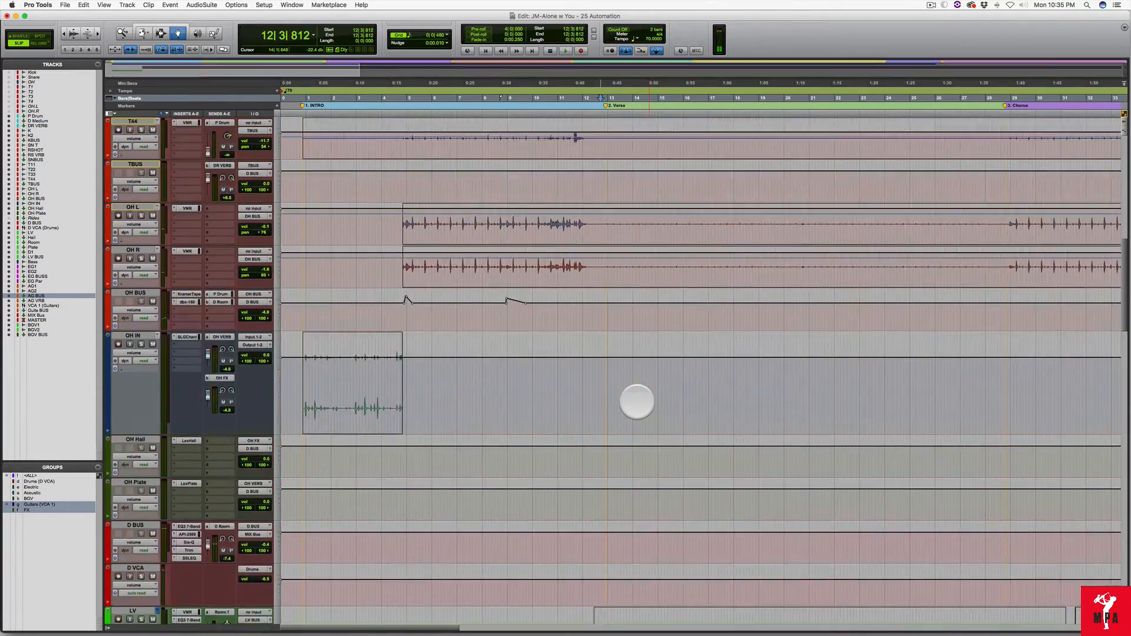
scroll(637, 402, down, 20)
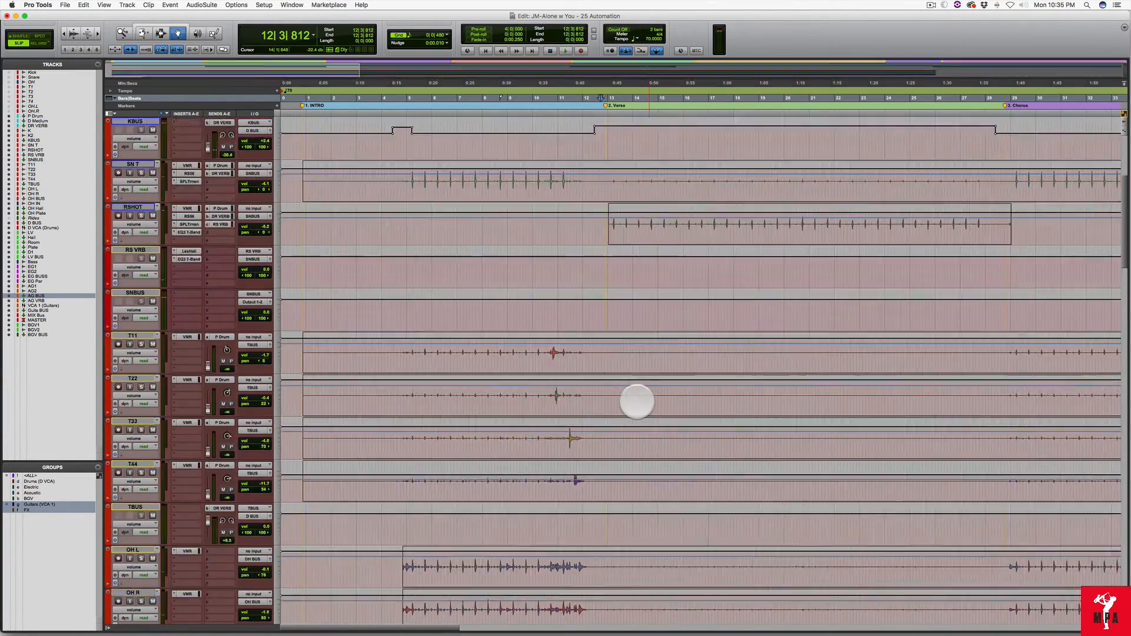
scroll(637, 401, down, 10)
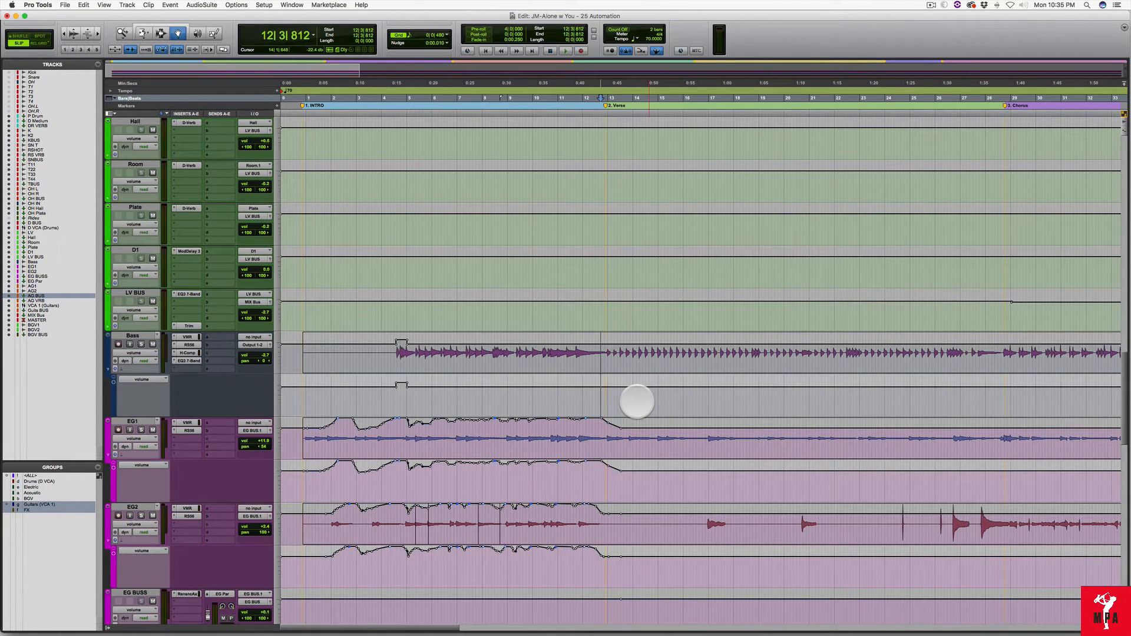
key(space)
scroll(637, 401, down, 10)
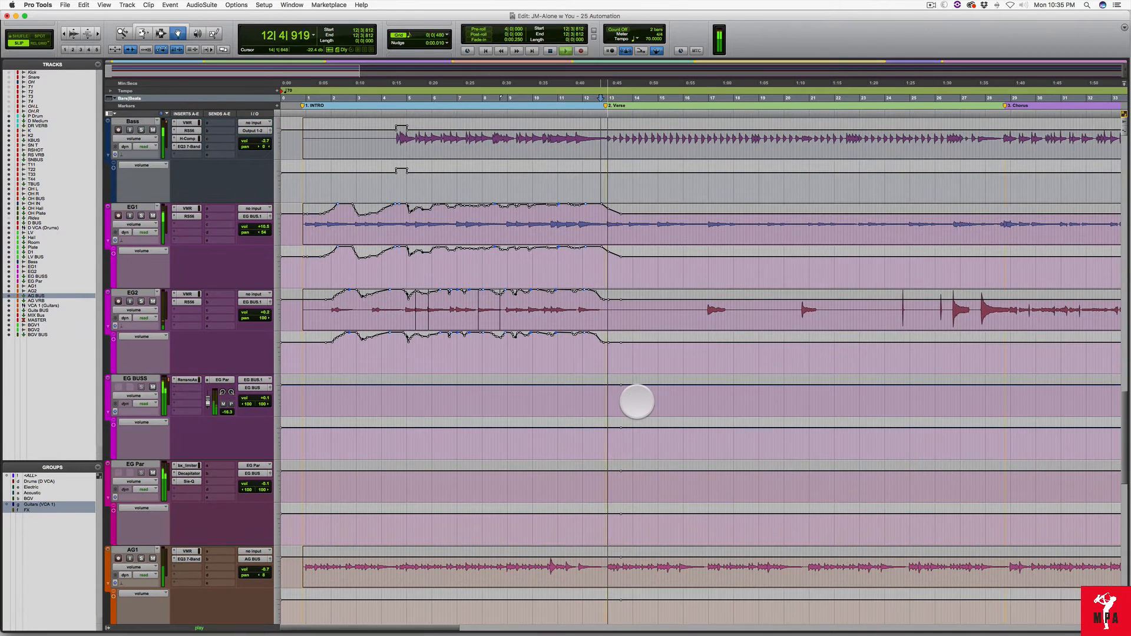
scroll(637, 401, down, 10)
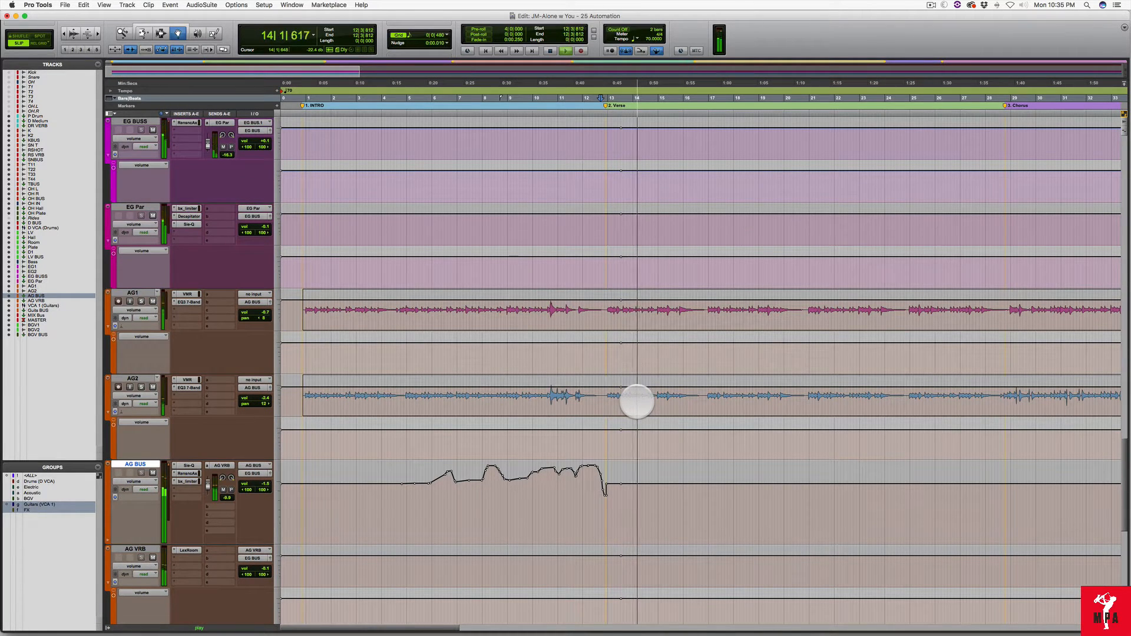
key(space)
Place the playback start on the AG BUS track in bar 10 and play through into the verse.
key(F7)
click(520, 450)
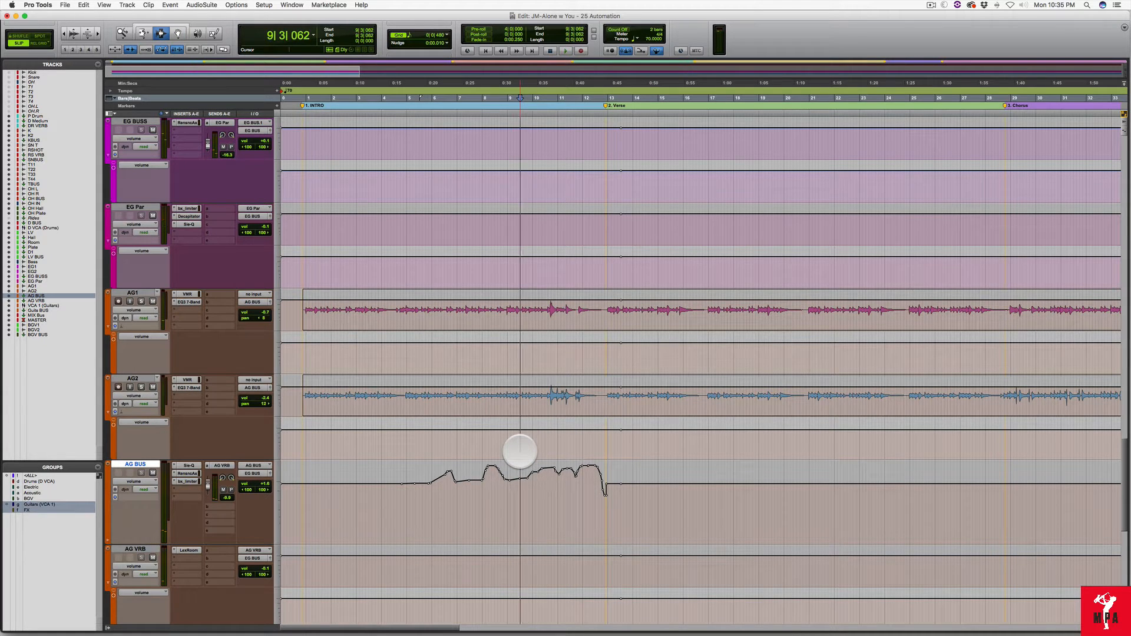
click(547, 450)
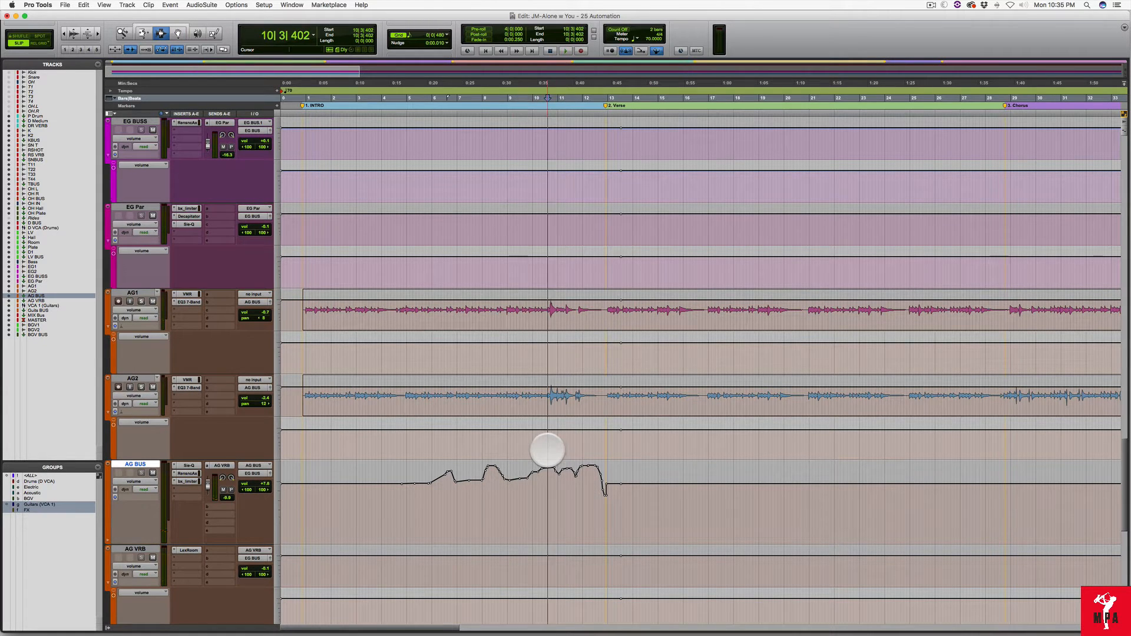
key(space)
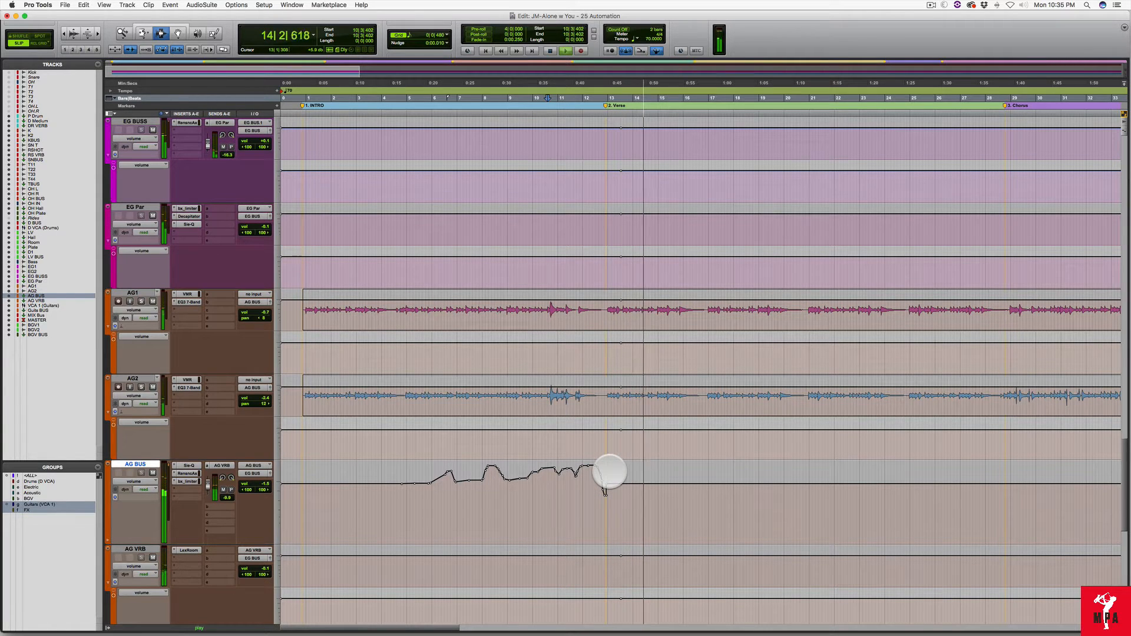
key(space)
Examine the AG BUS volume dip at the end of the intro and place the edit cursor at the verse marker.
key(r)
click(609, 471)
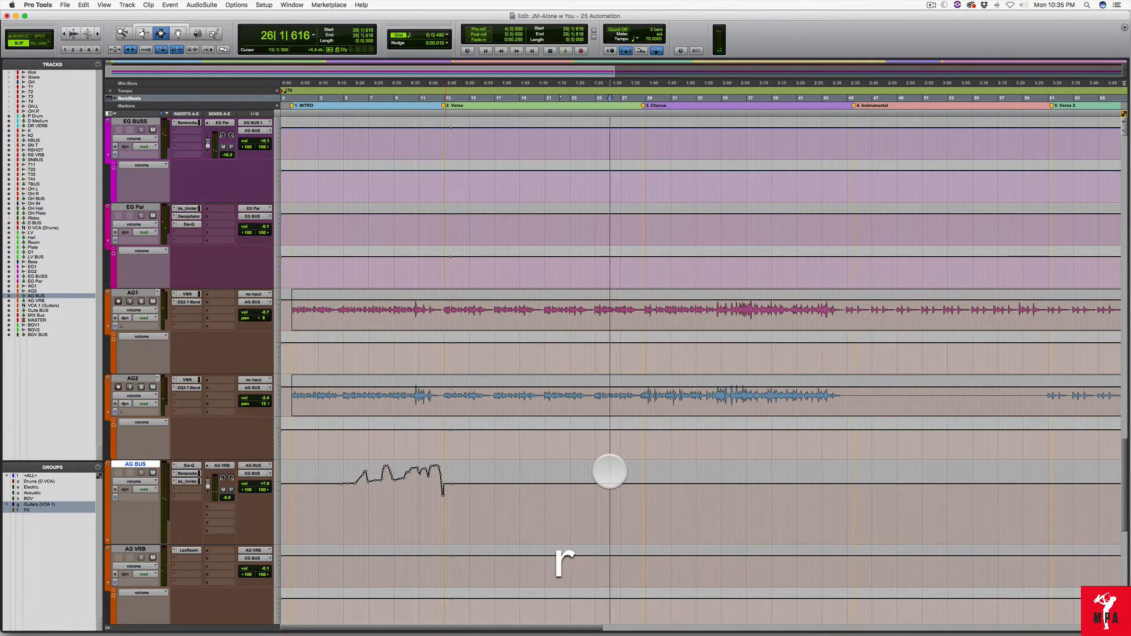
key(t)
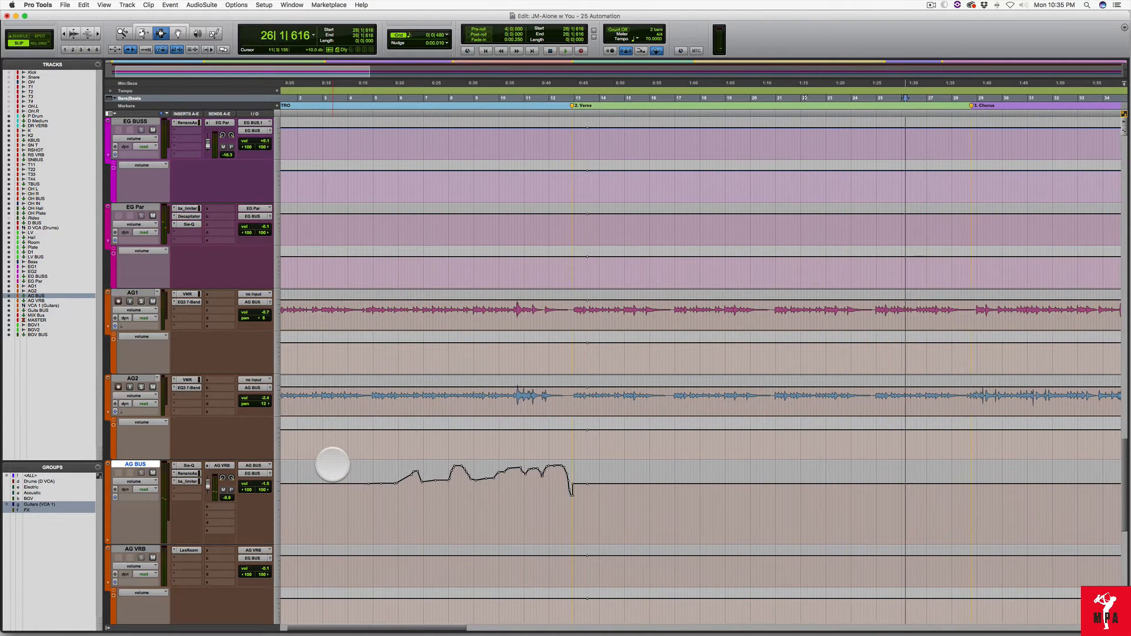
scroll(583, 477, right, 4)
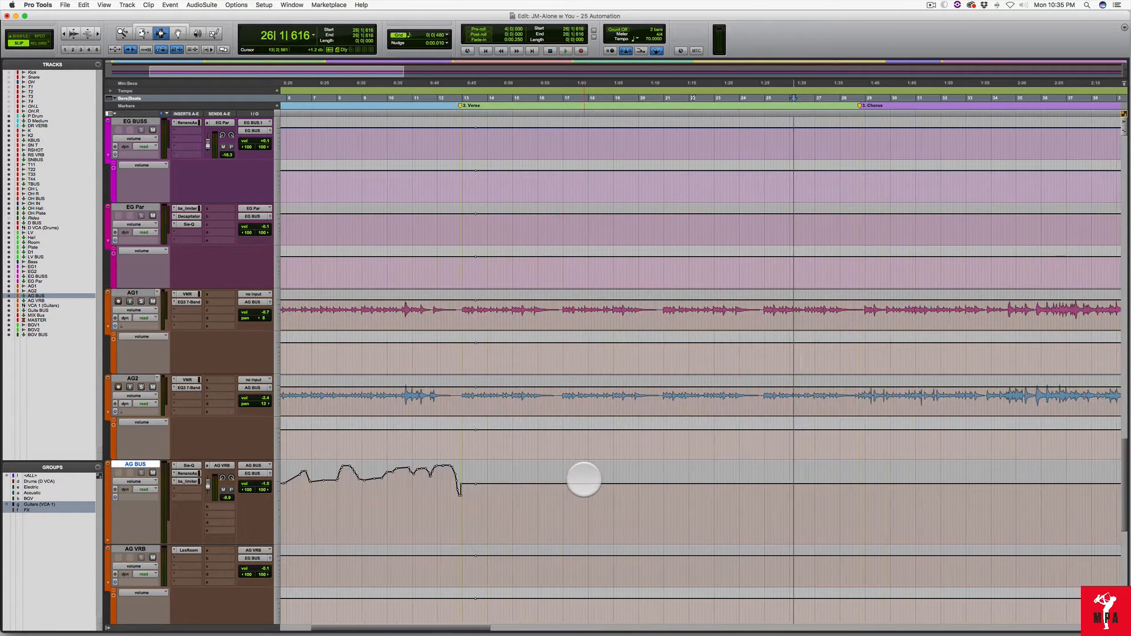
scroll(583, 478, down, 2)
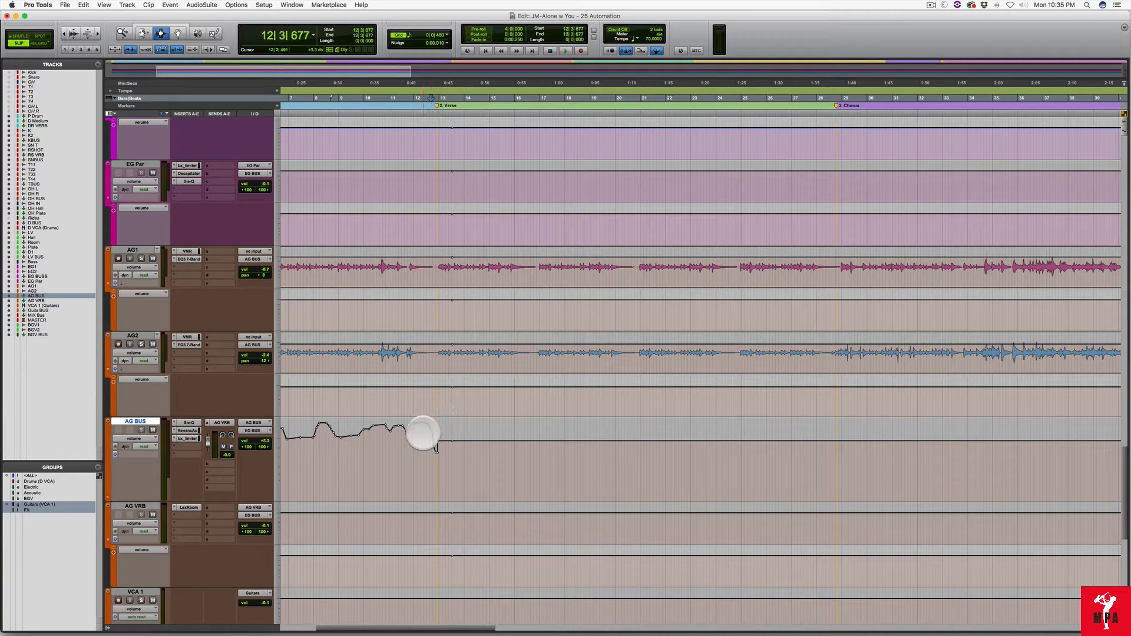
key(t)
scroll(423, 434, right, 5)
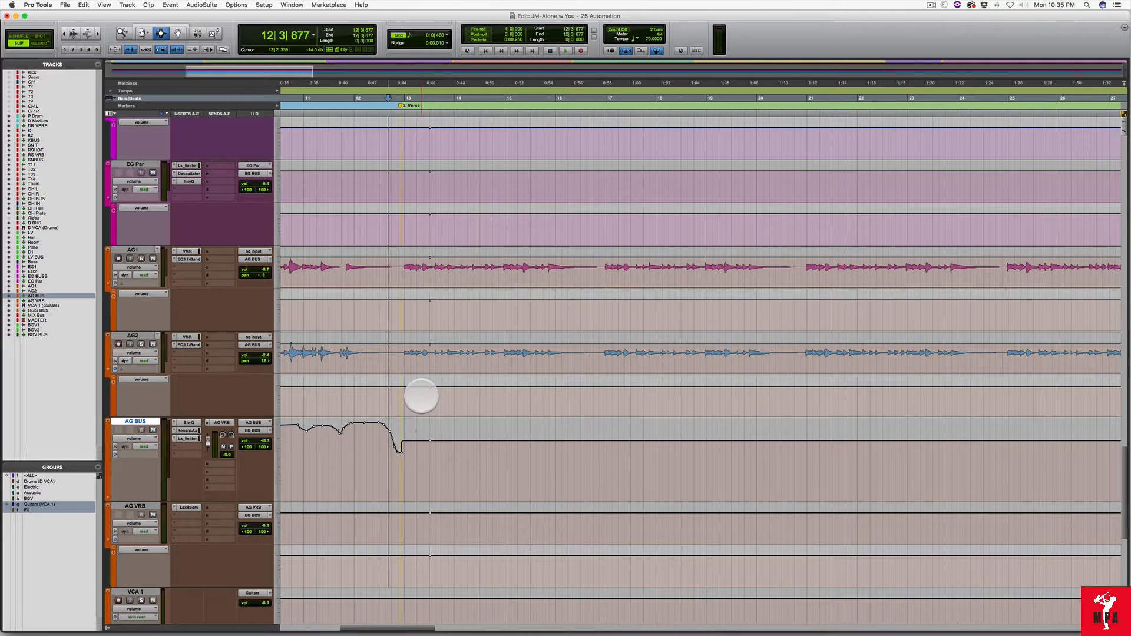
scroll(421, 395, down, 2)
scroll(421, 396, left, 1)
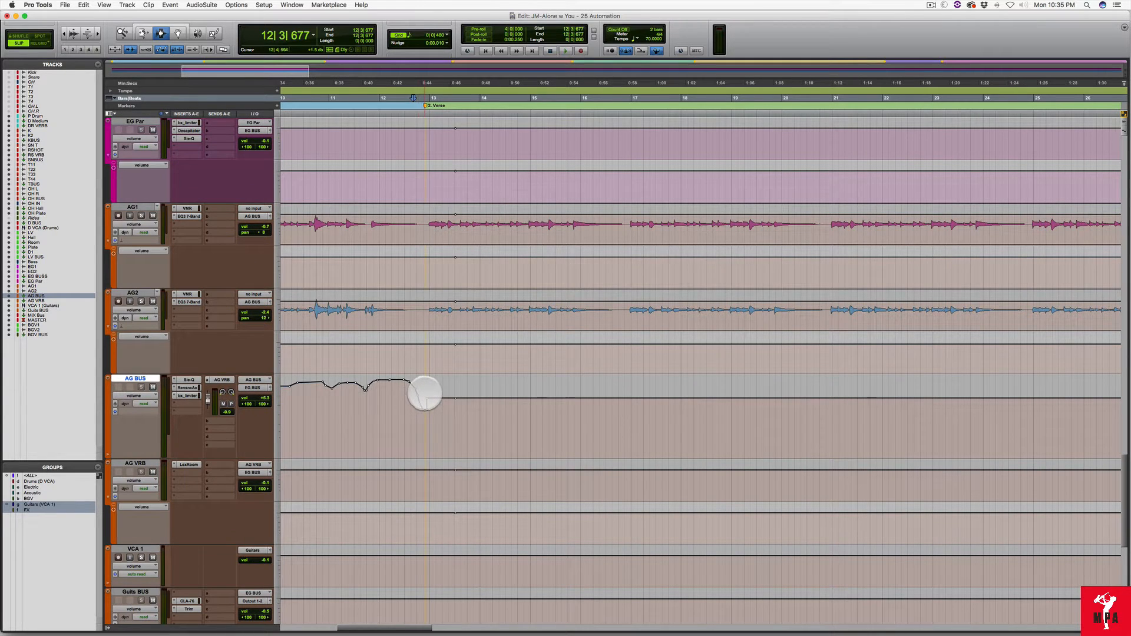
click(426, 391)
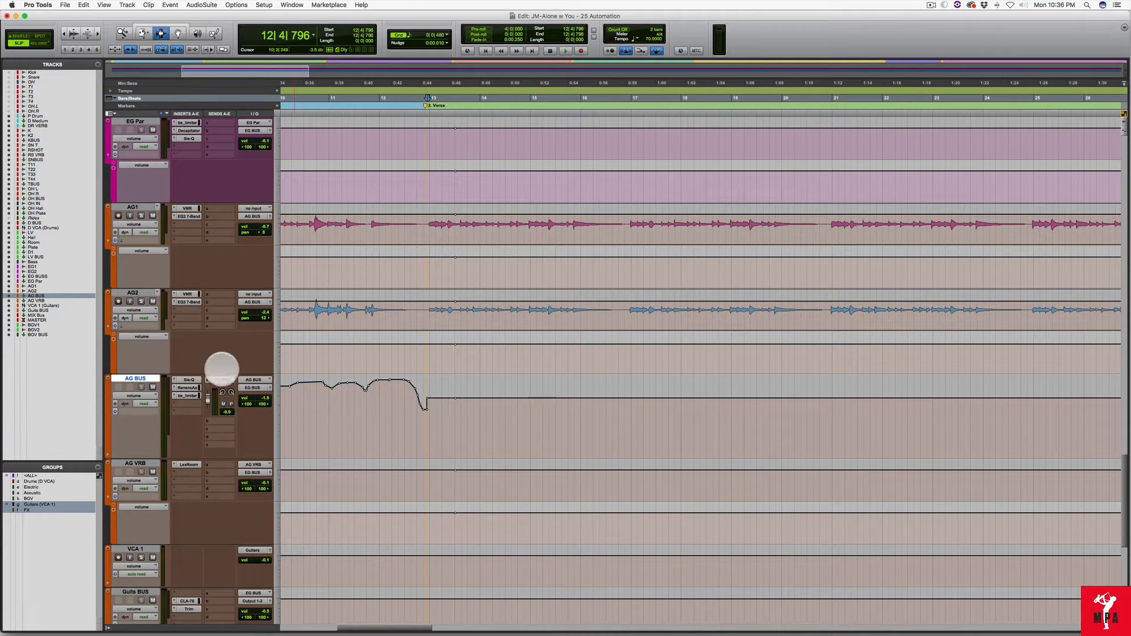
Bank the control surface faders to the AG BUS track and check which tracks are assigned to them.
ctrl+shift+click(140, 378)
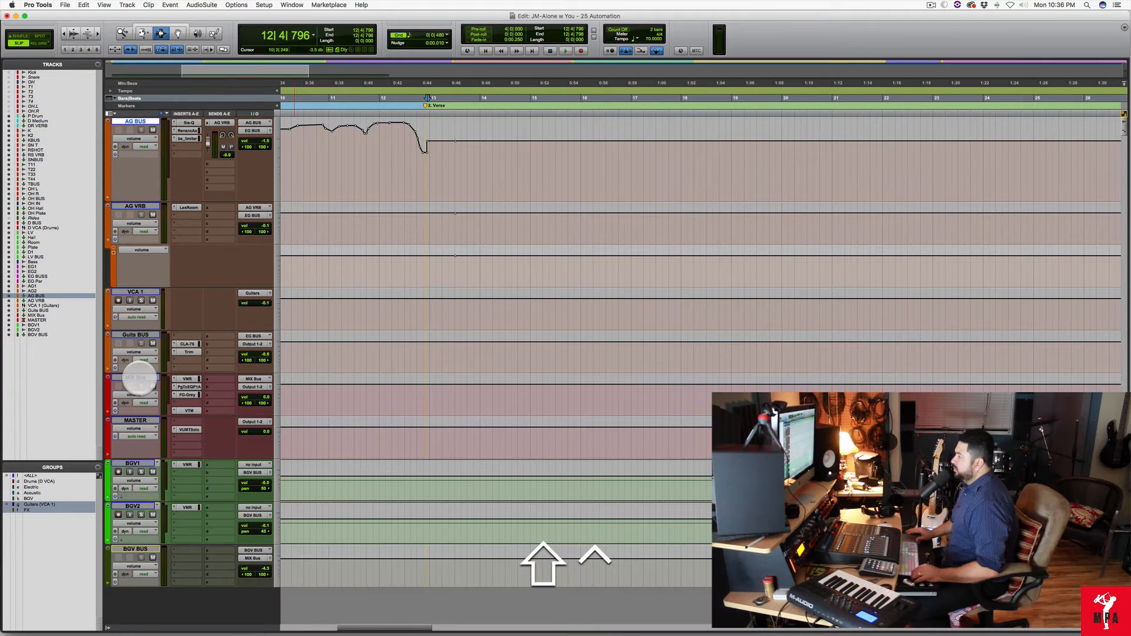
scroll(144, 337, up, 2)
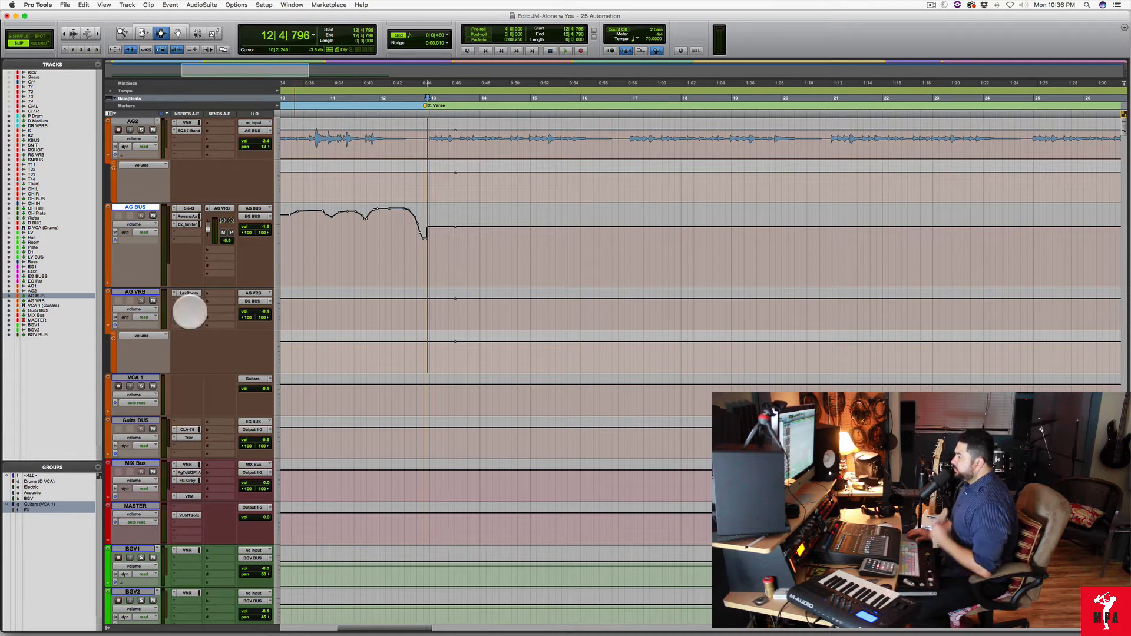
scroll(181, 371, down, 2)
scroll(182, 371, up, 6)
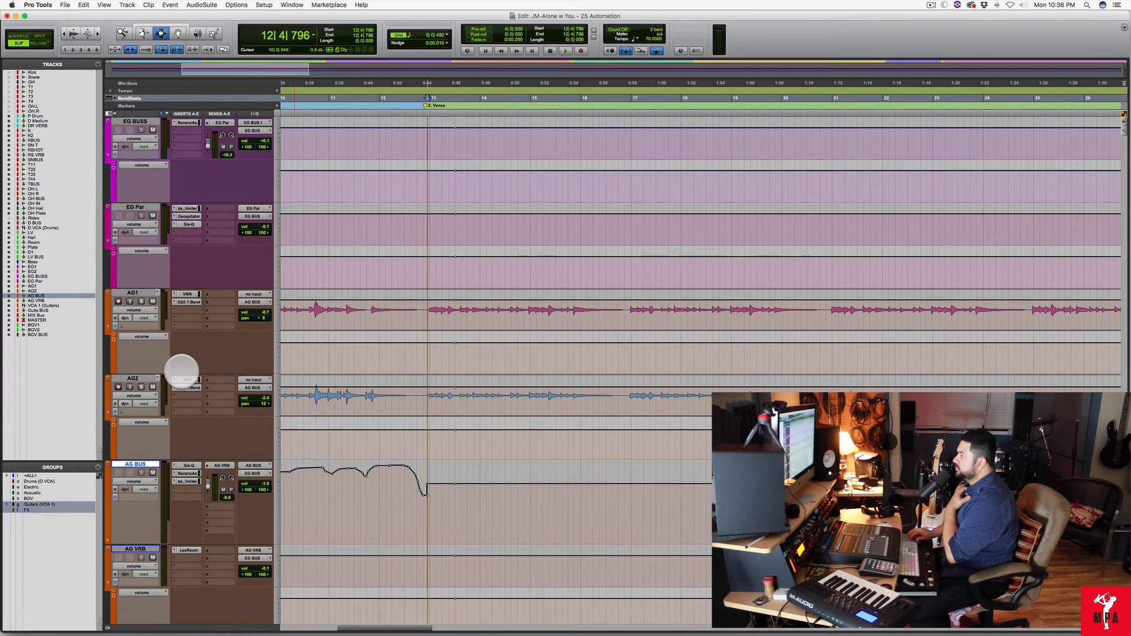
scroll(182, 371, down, 7)
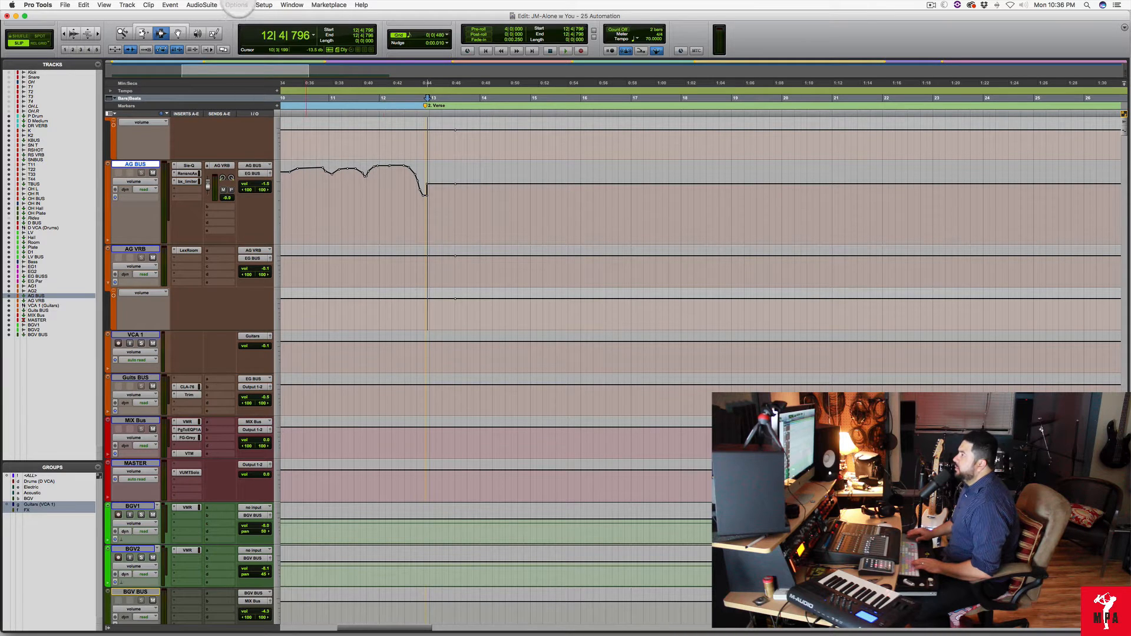
Examine the MIDI controller assignments in the Peripherals settings and close them without changes.
click(236, 4)
click(264, 4)
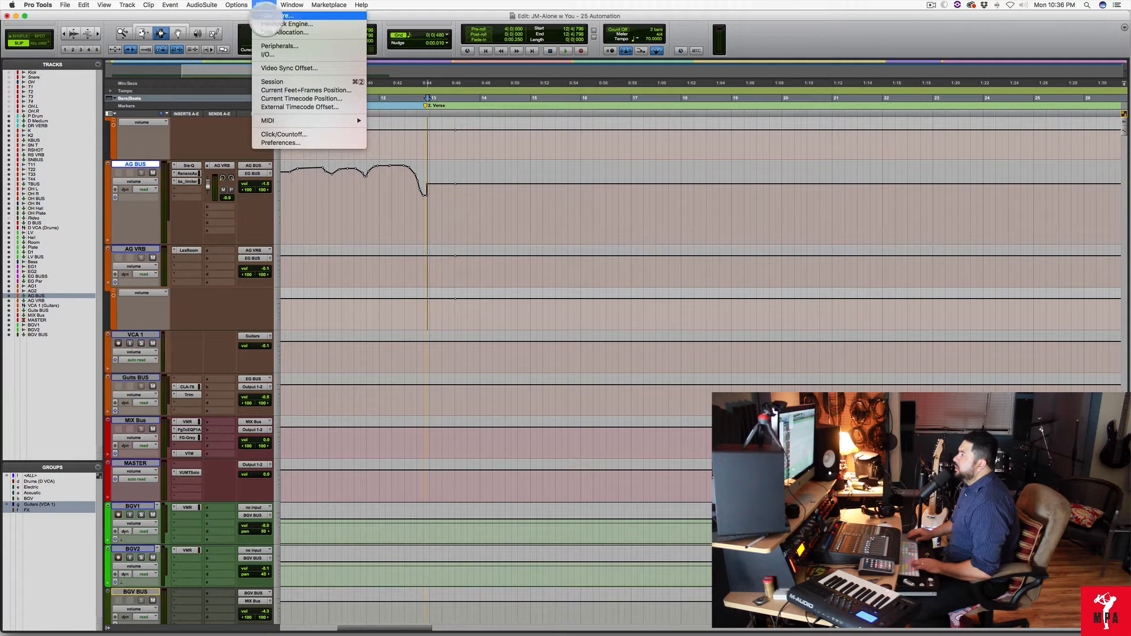
click(277, 47)
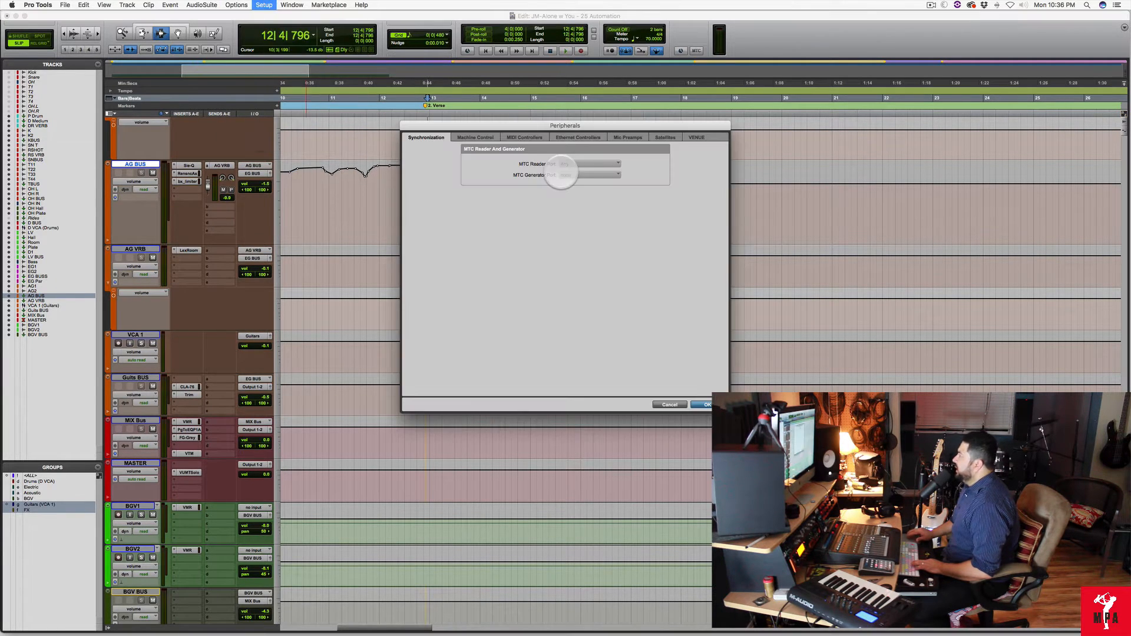
click(521, 136)
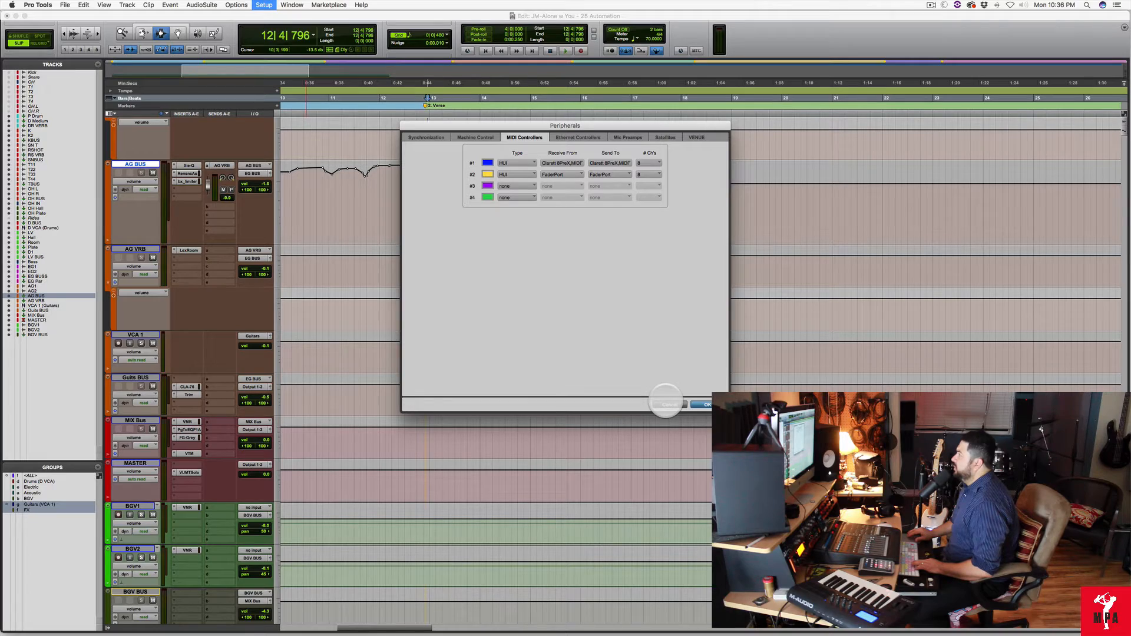
click(667, 404)
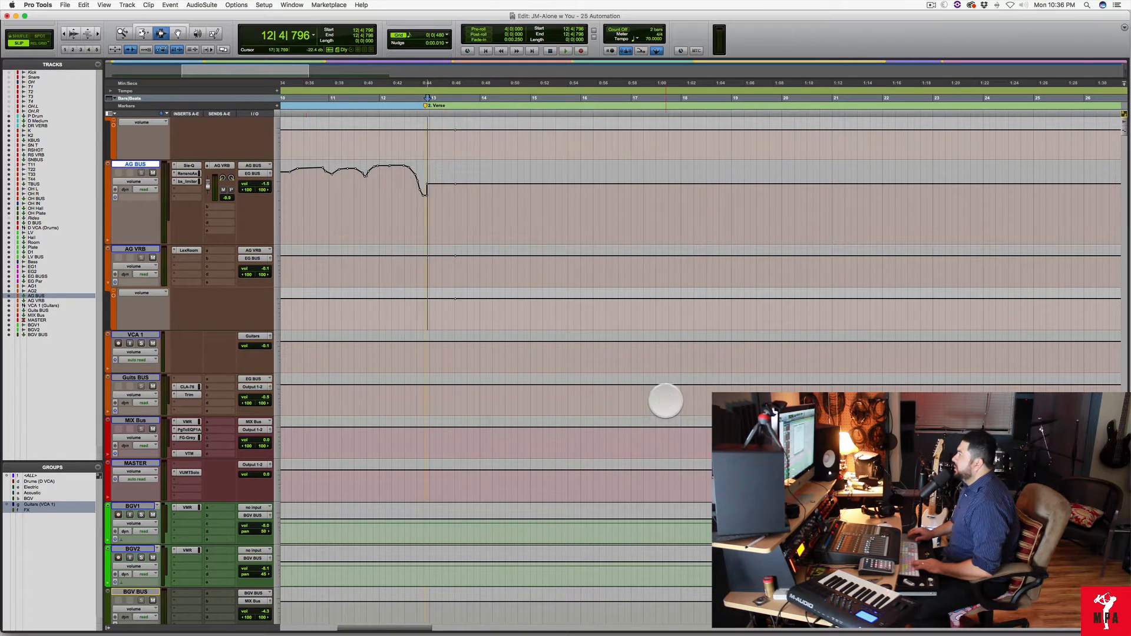
Bank the control surface faders to start from the P Drum track and select the K track.
scroll(433, 310, up, 20)
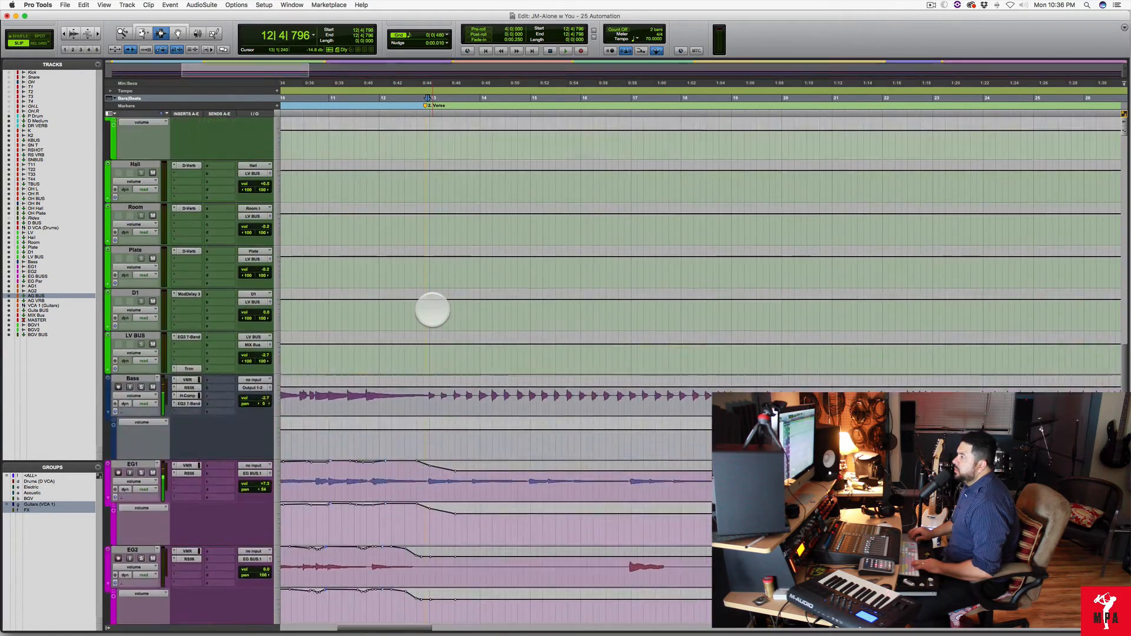
scroll(432, 310, down, 20)
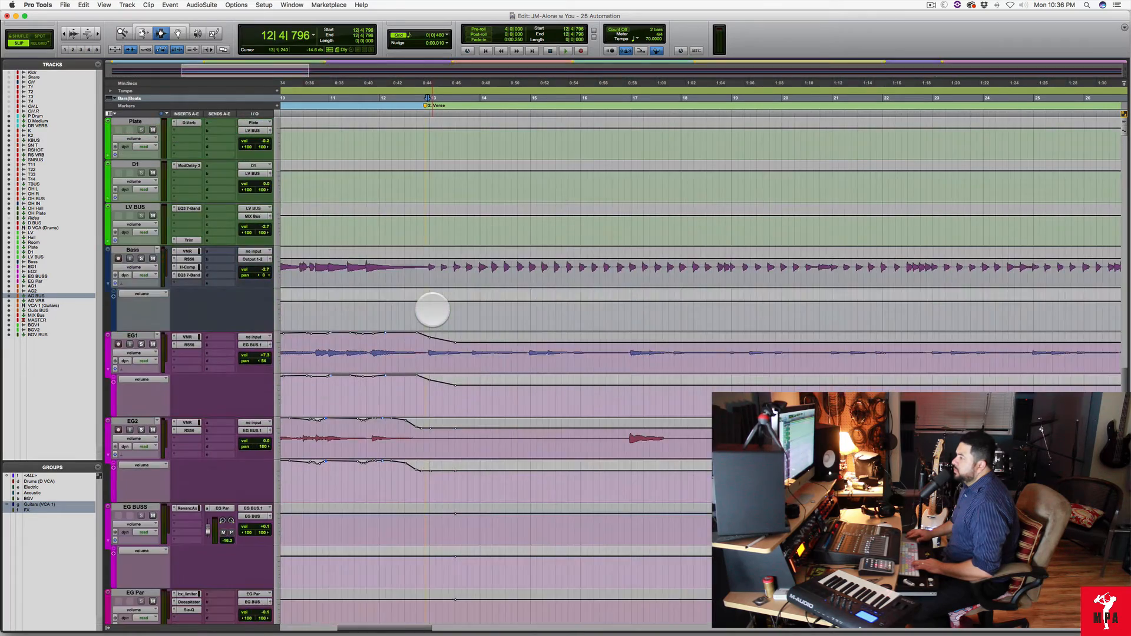
scroll(432, 310, down, 5)
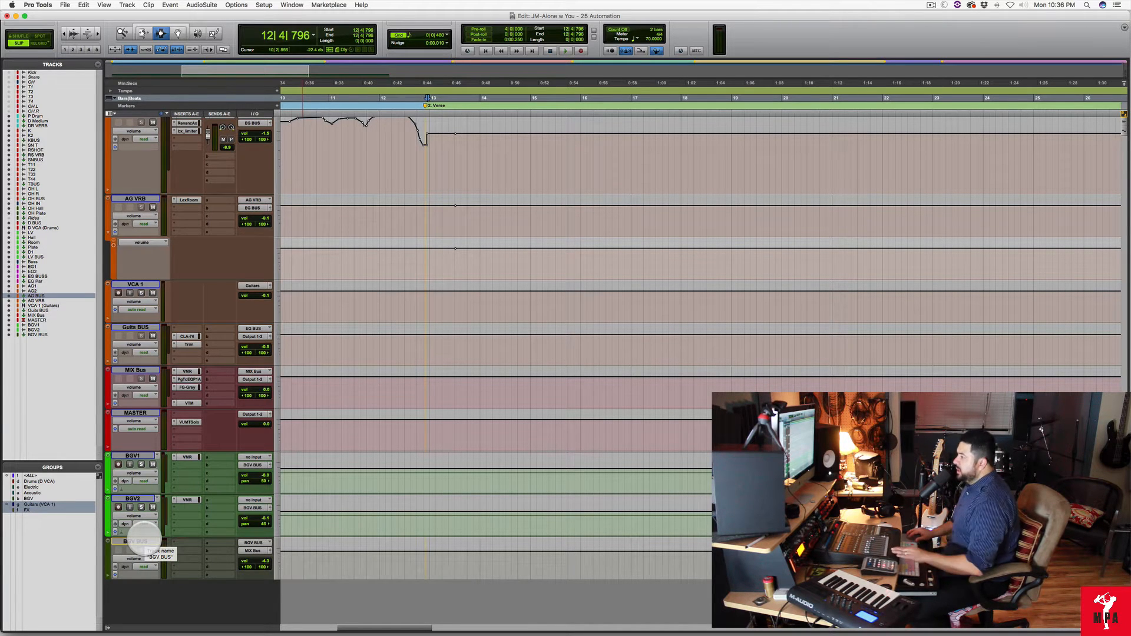
scroll(144, 537, up, 20)
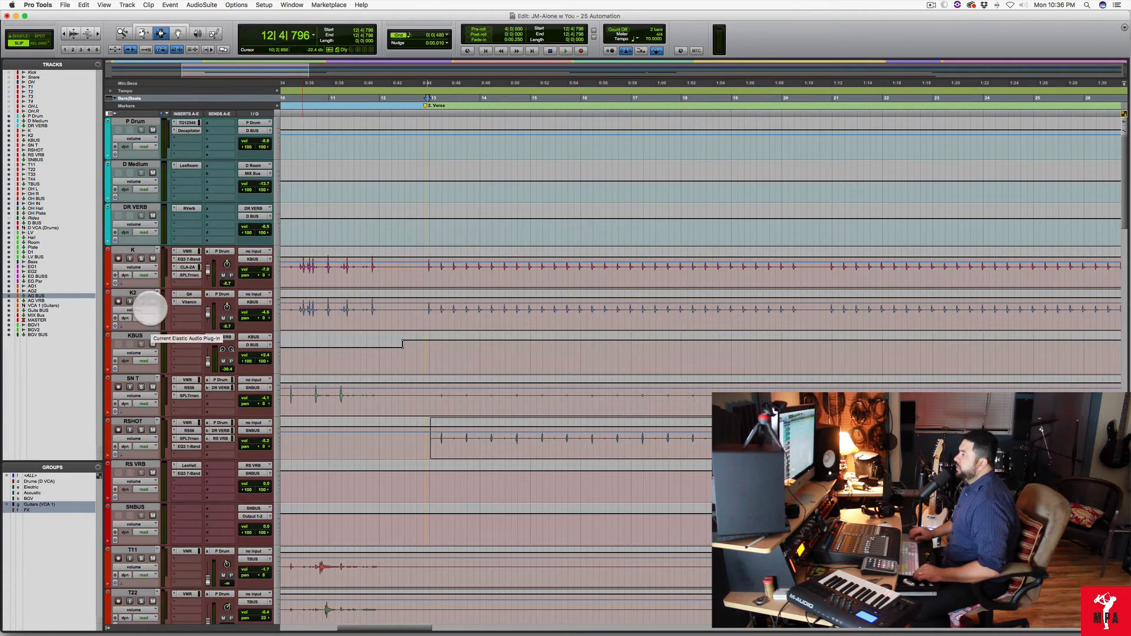
ctrl+shift+click(139, 122)
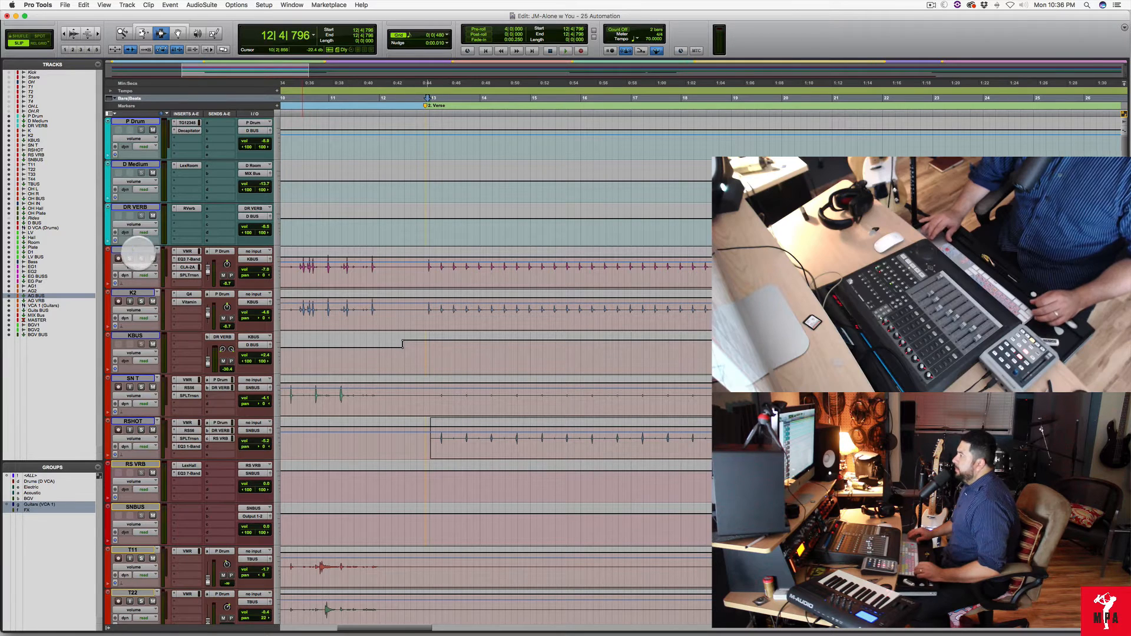
click(135, 253)
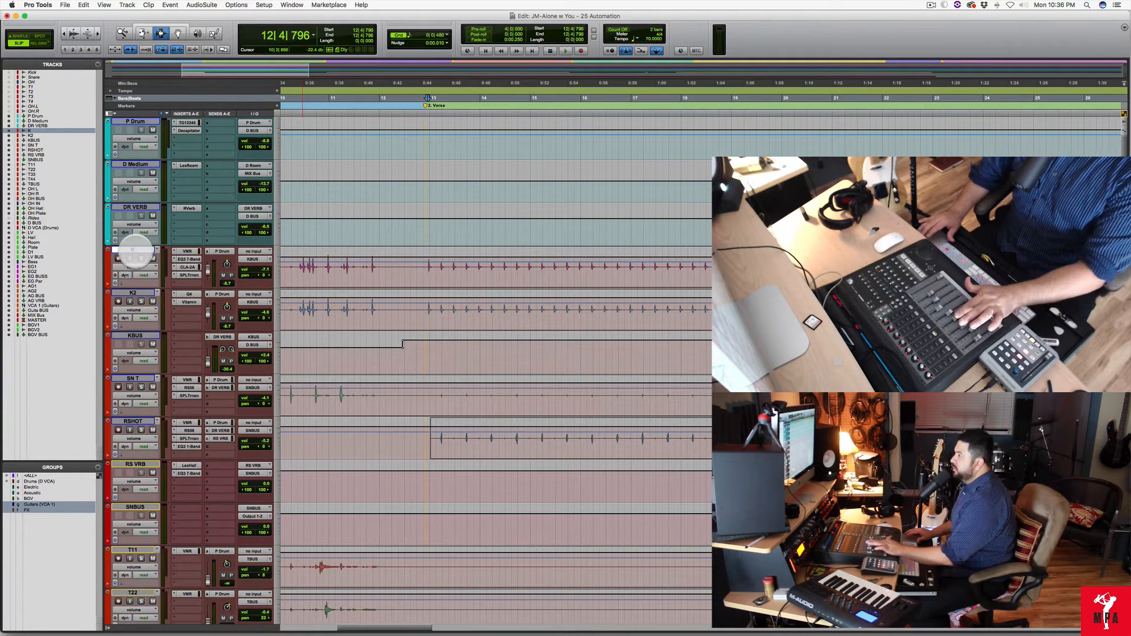
Examine the control surface bank in the Mix window, selecting drum tracks from SNBUS to OH L and ending on TBUS.
key(super+equal)
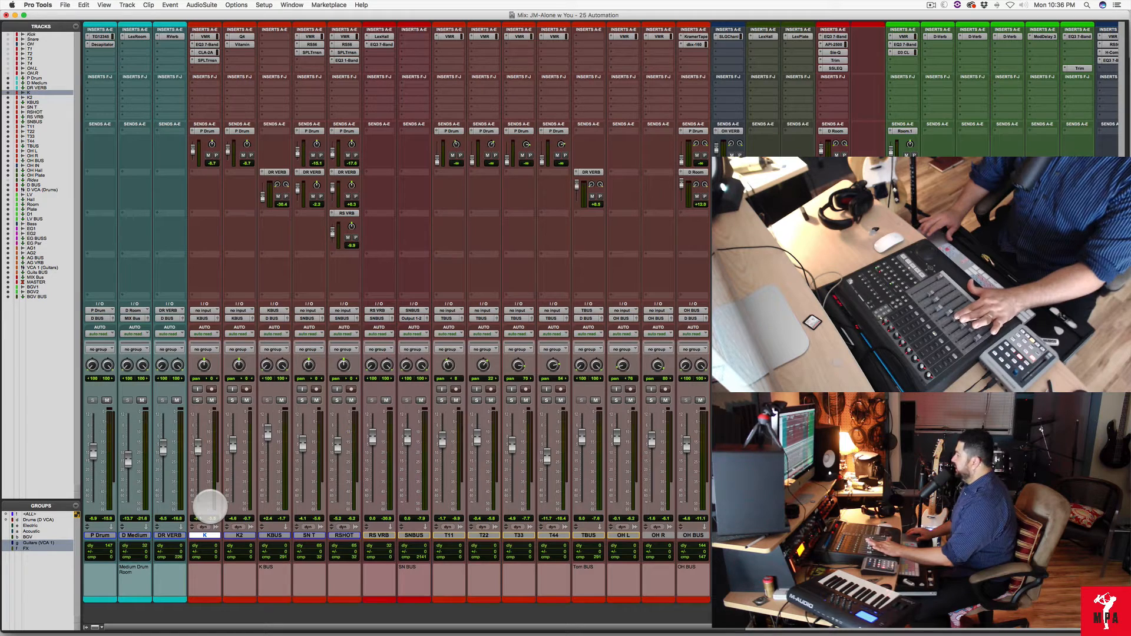
key(super+z)
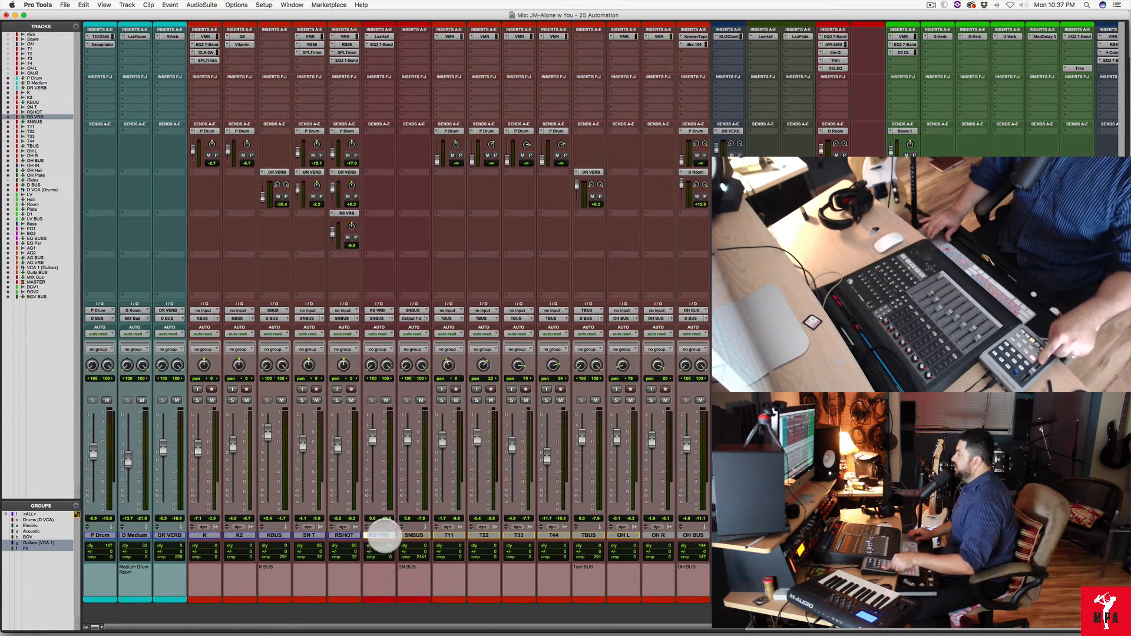
click(412, 535)
click(442, 536)
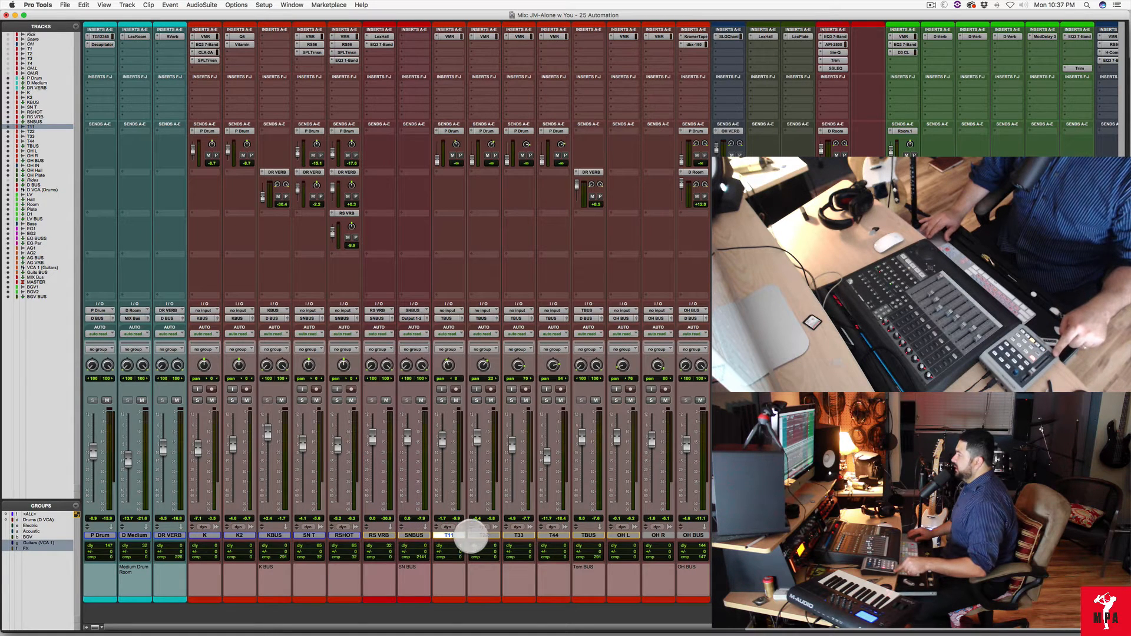
click(484, 535)
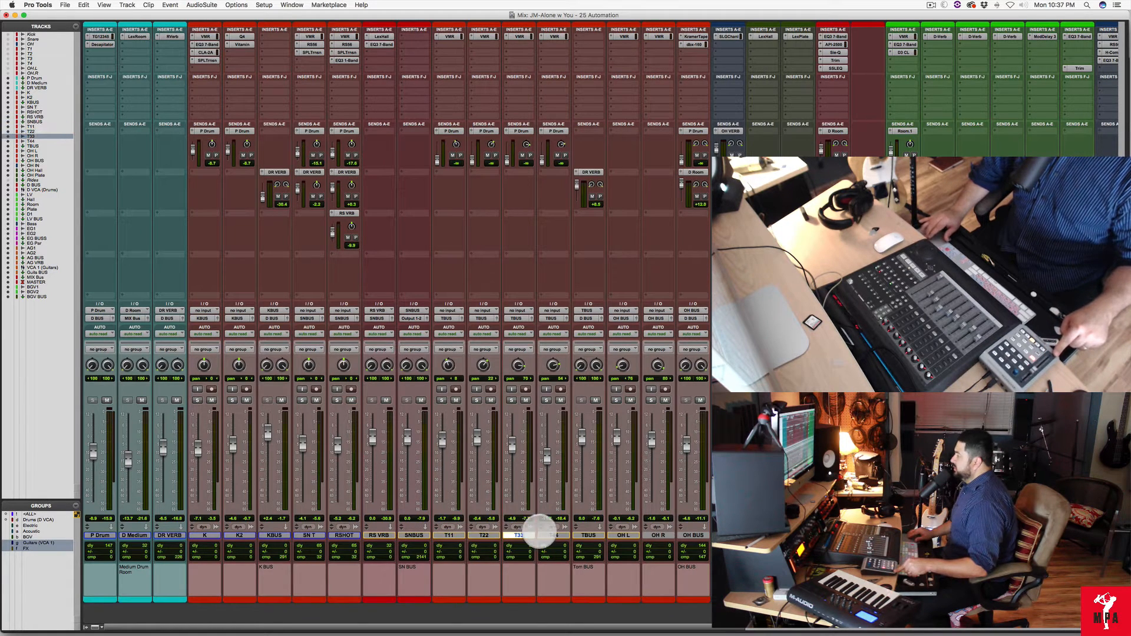
click(588, 535)
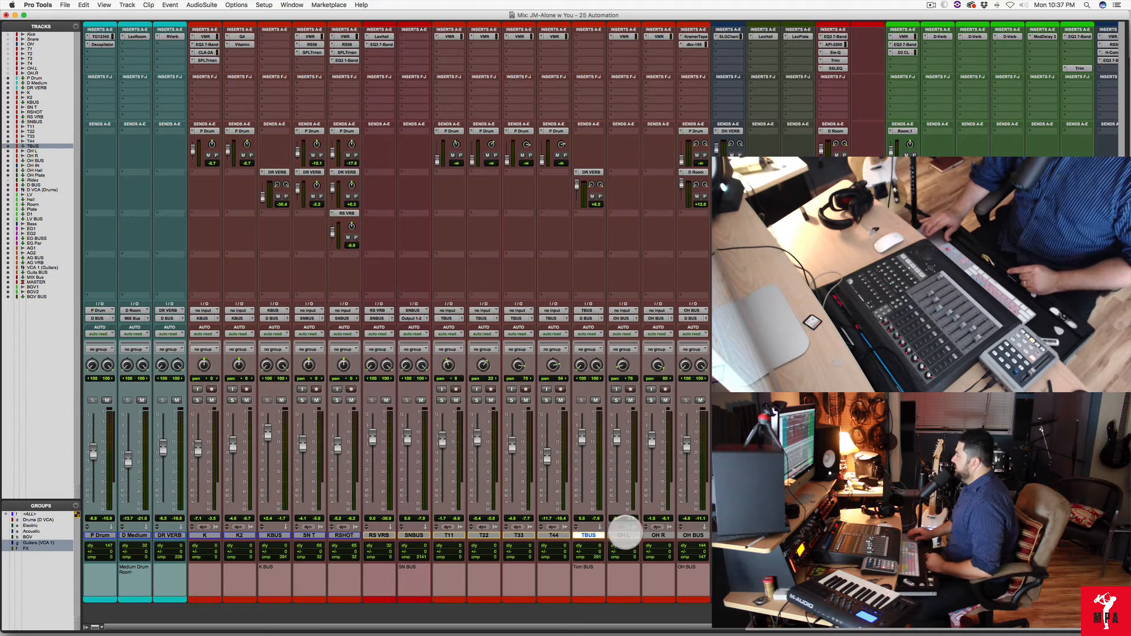
click(623, 535)
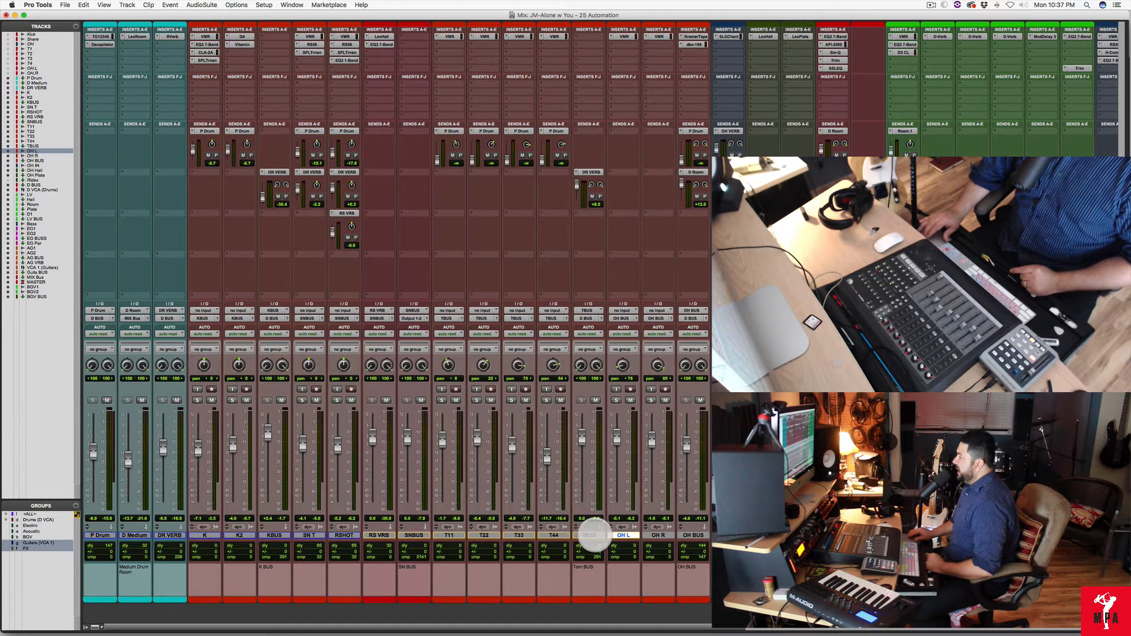
click(589, 534)
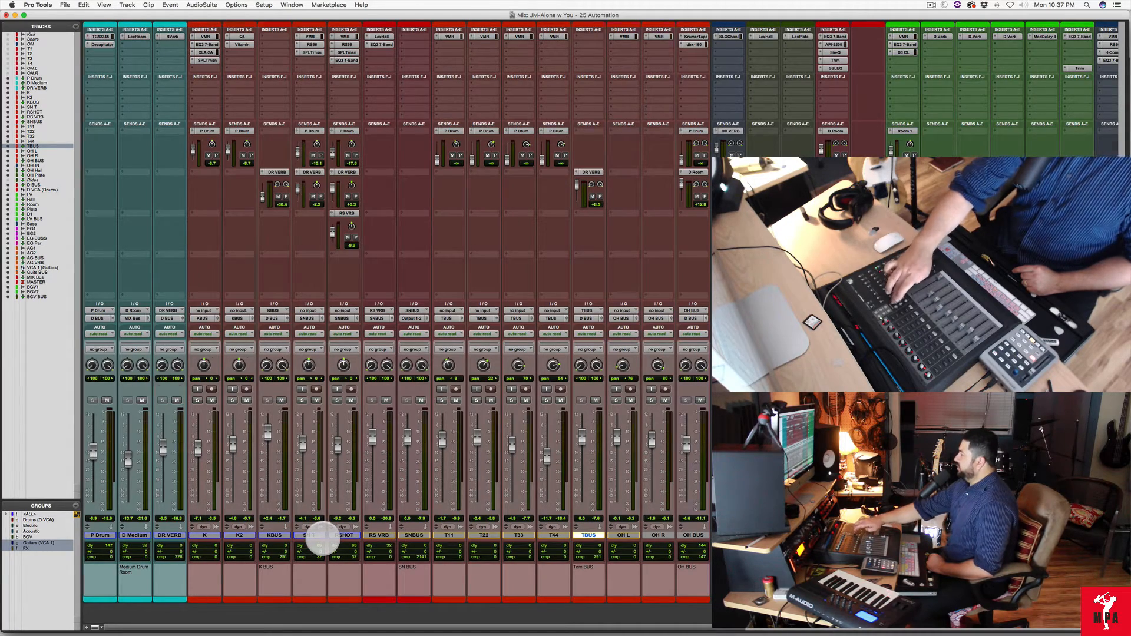
Bank the control surface faders to start from the OH R track and return to the Edit window.
key(alt+Page_Down)
key(alt+Page_Up)
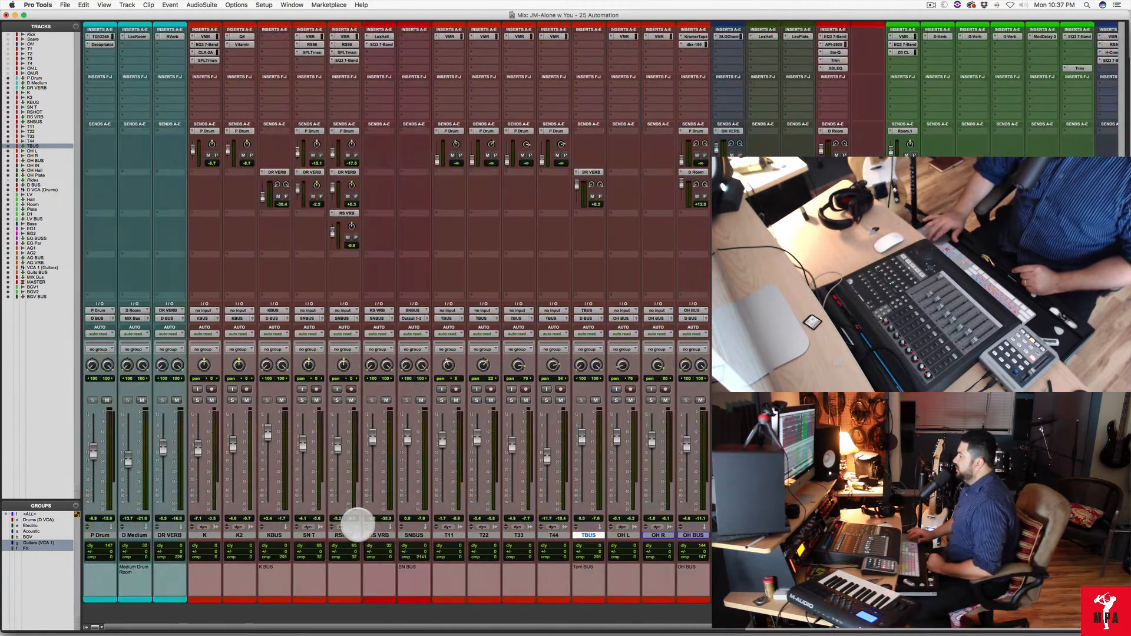
scroll(358, 525, right, 9)
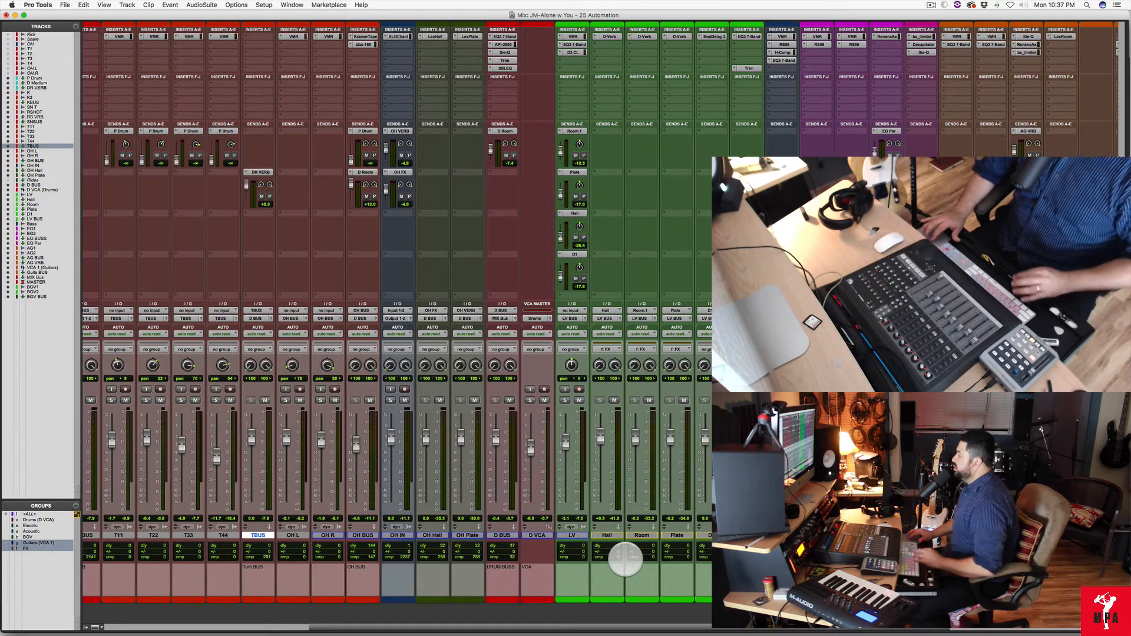
key(super+equal)
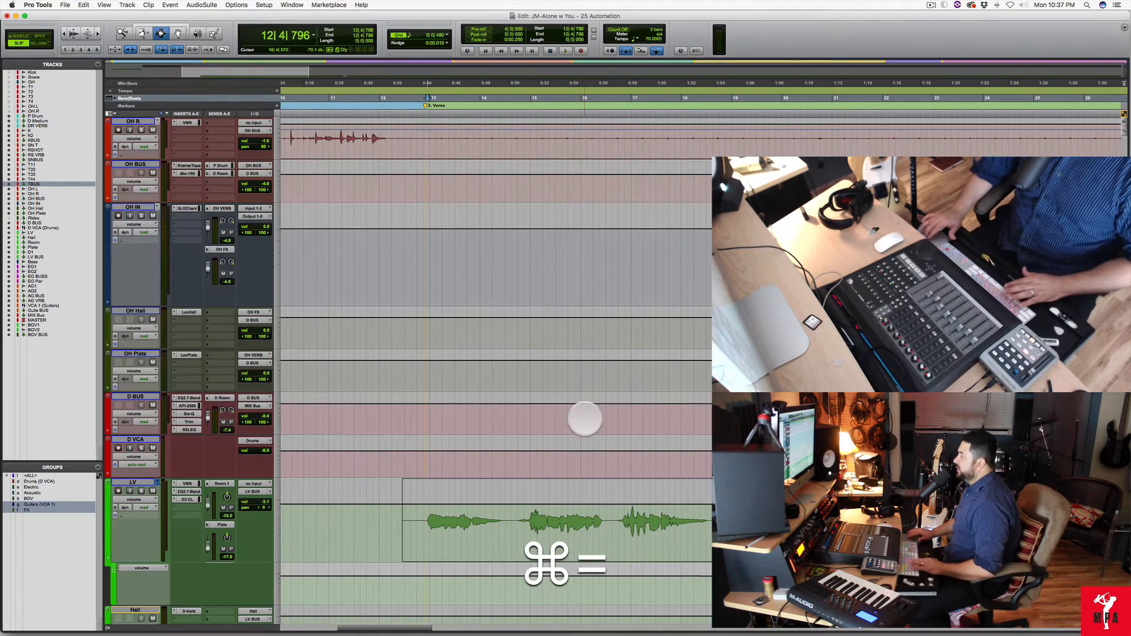
Play the transition from bar 12 into the verse and place the edit cursor at the AG BUS volume dip.
click(404, 502)
scroll(404, 502, down, 10)
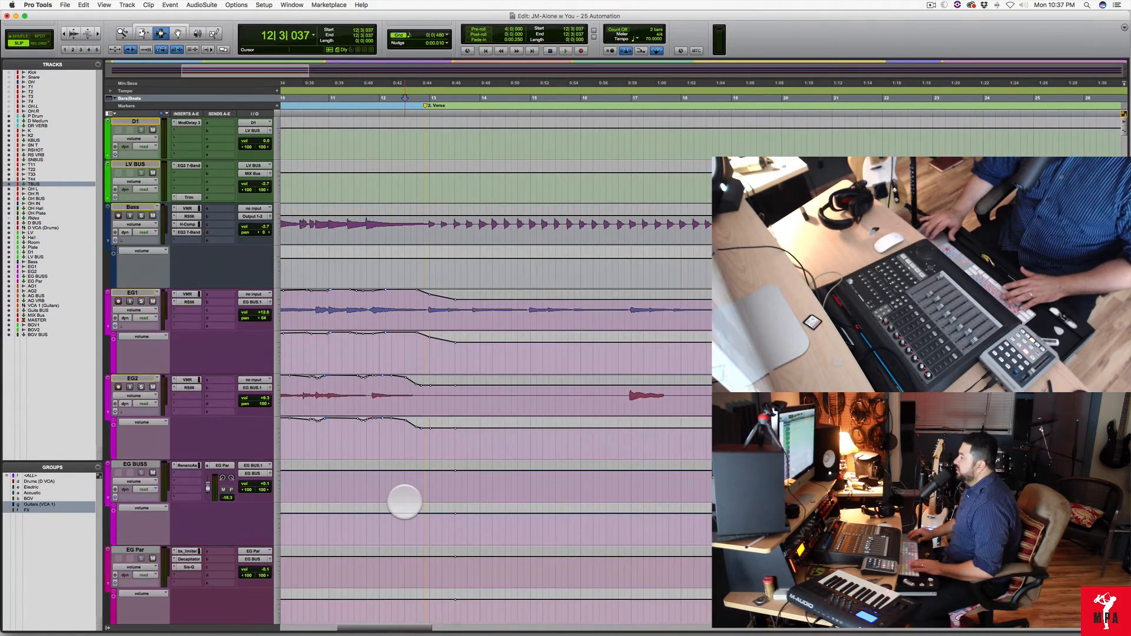
key(space)
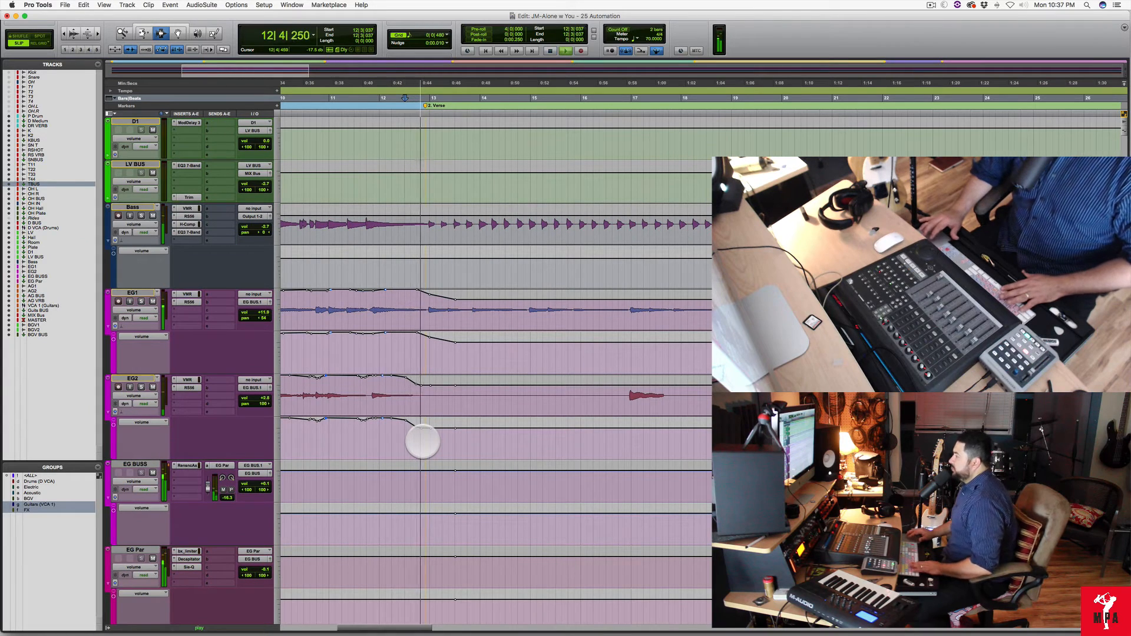
scroll(422, 441, down, 10)
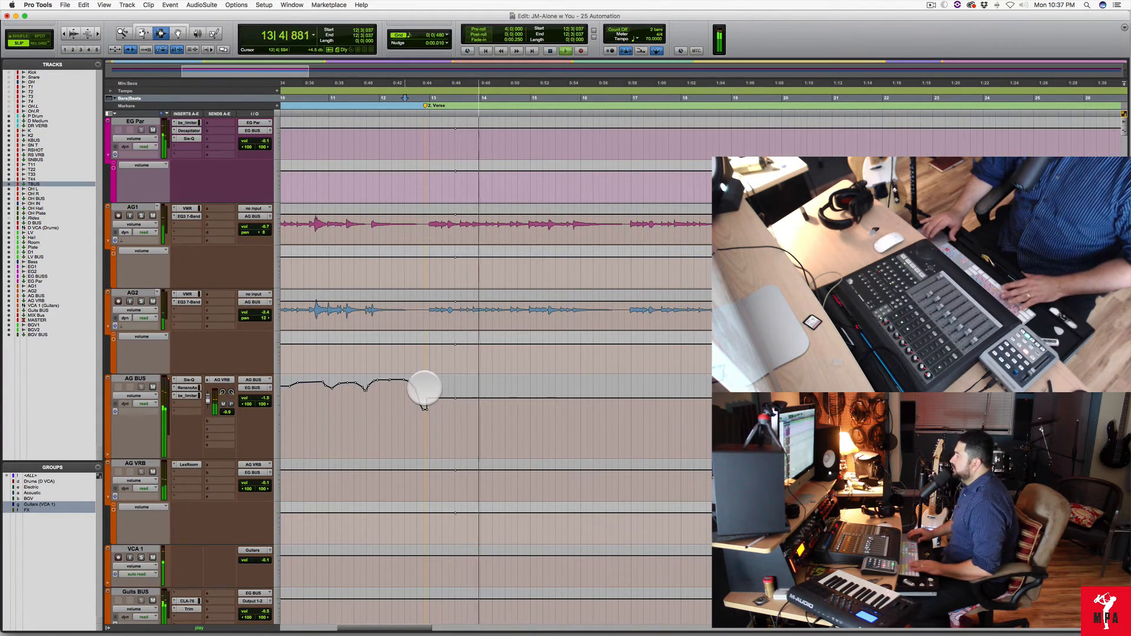
click(424, 388)
key(space)
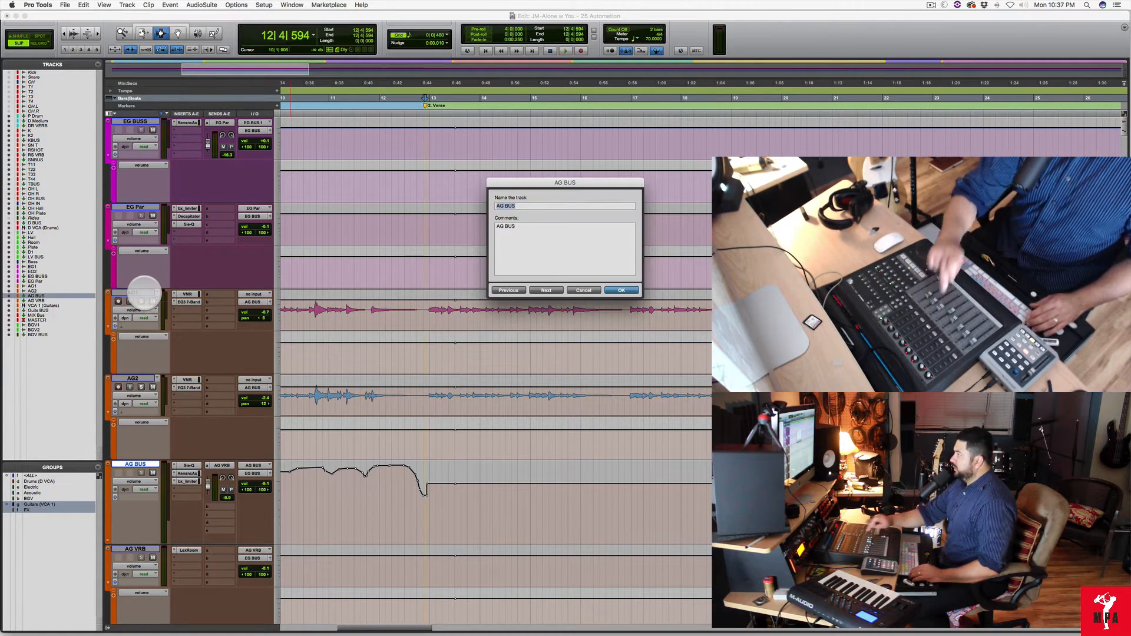
Close the AG BUS naming dialog, suspend the track groups and set only AG BUS to Write automation.
key(Escape)
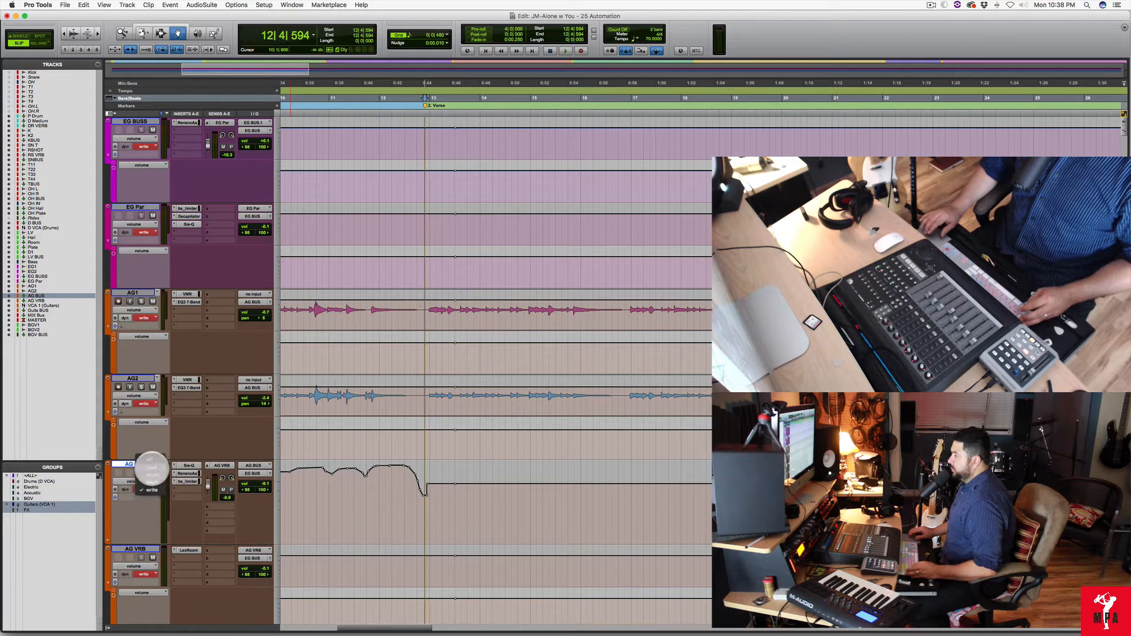
click(151, 467)
key(shift+super+g)
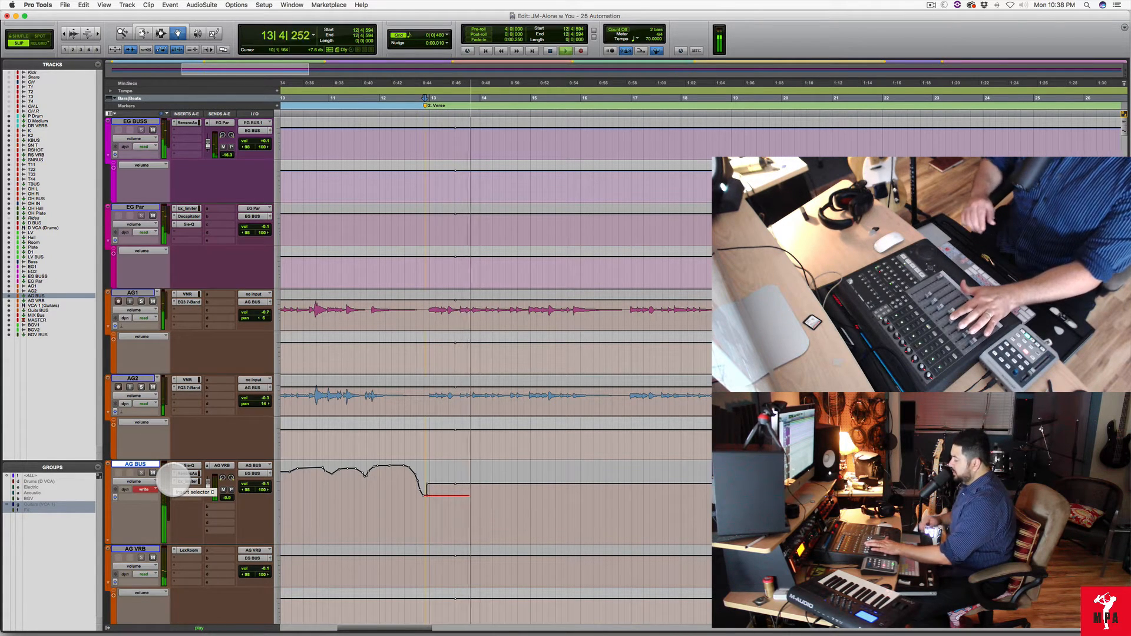
Try short AG BUS volume rides from the end of the intro into the verse, undoing the first written pass.
key(space)
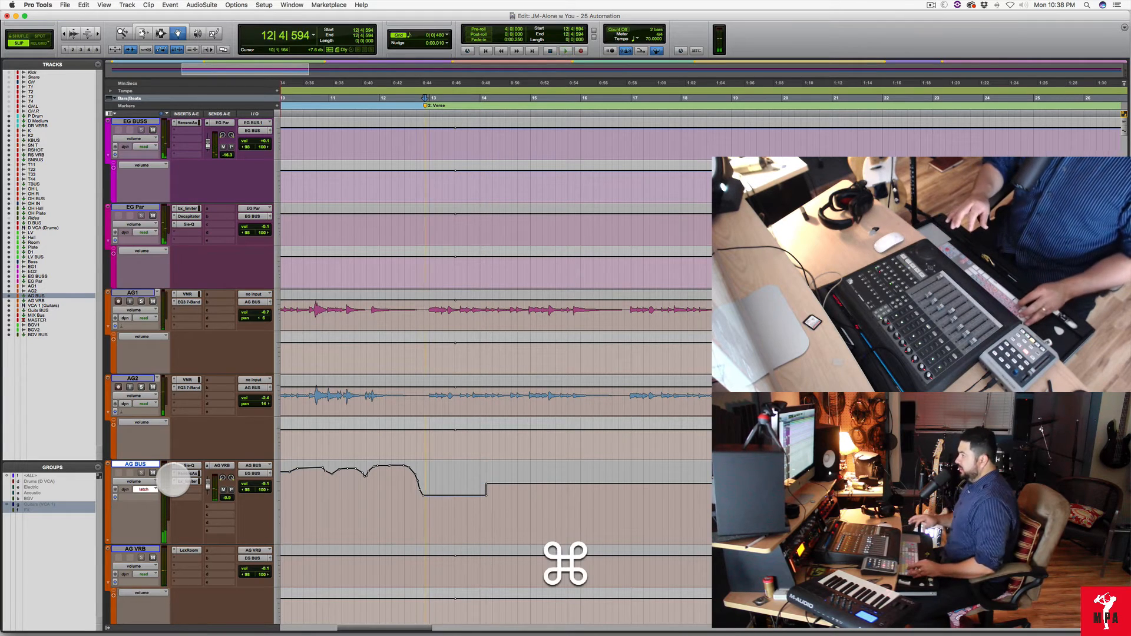
key(super+z)
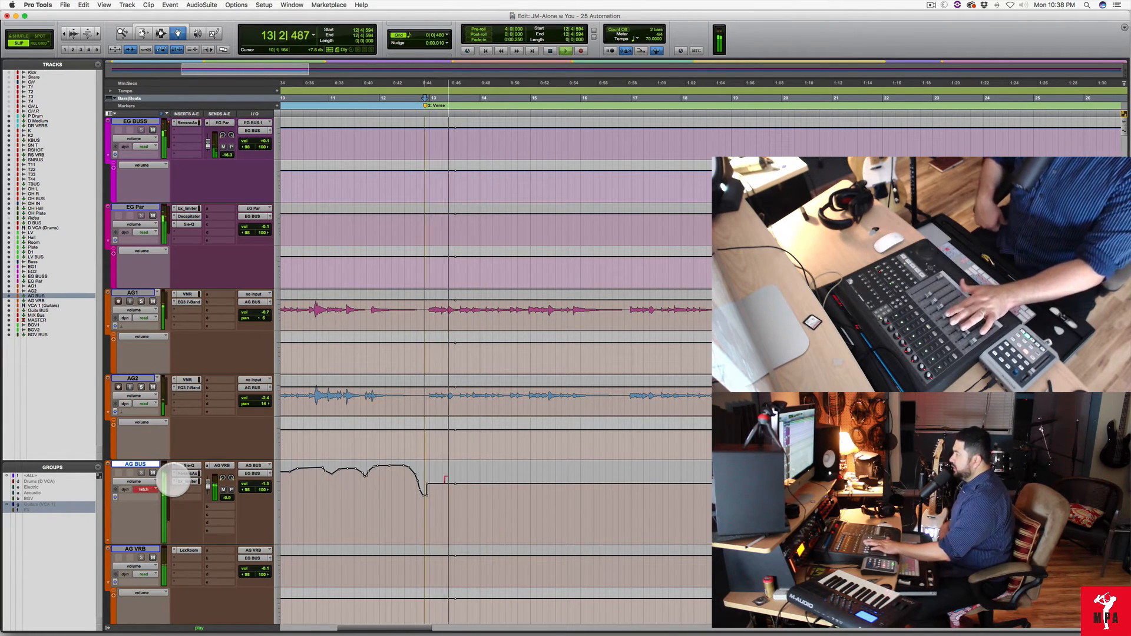
key(space)
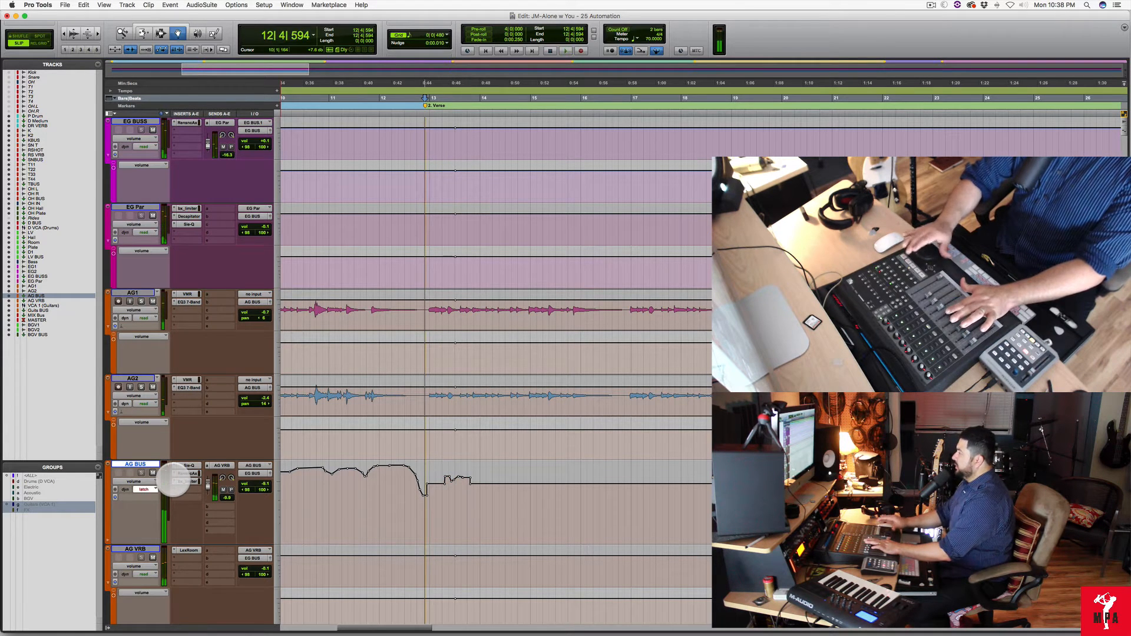
key(space)
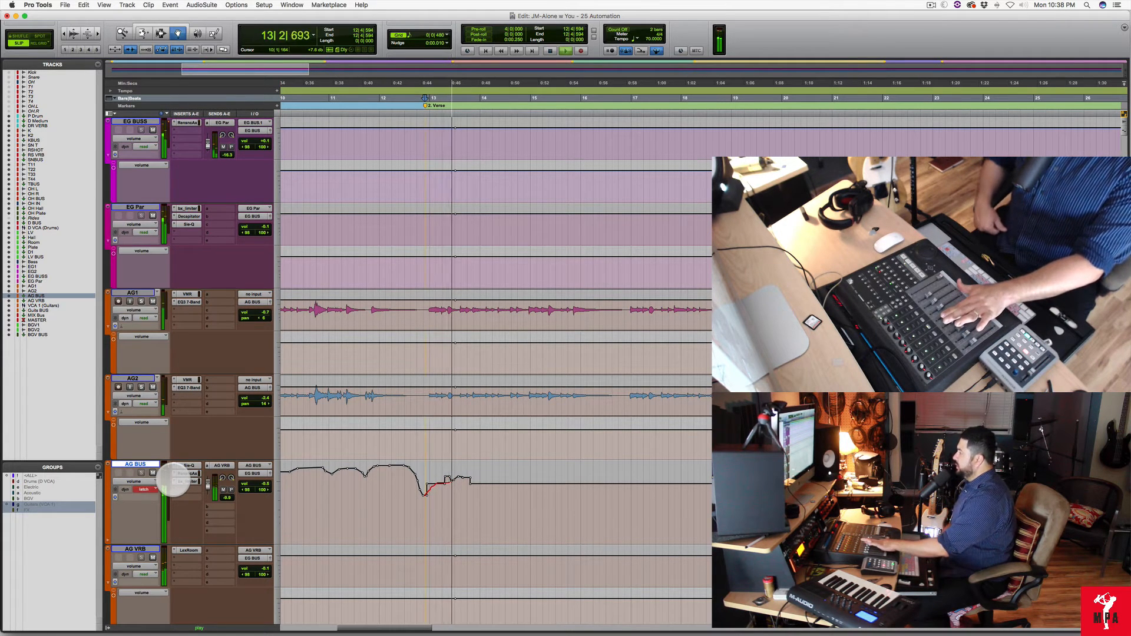
key(space)
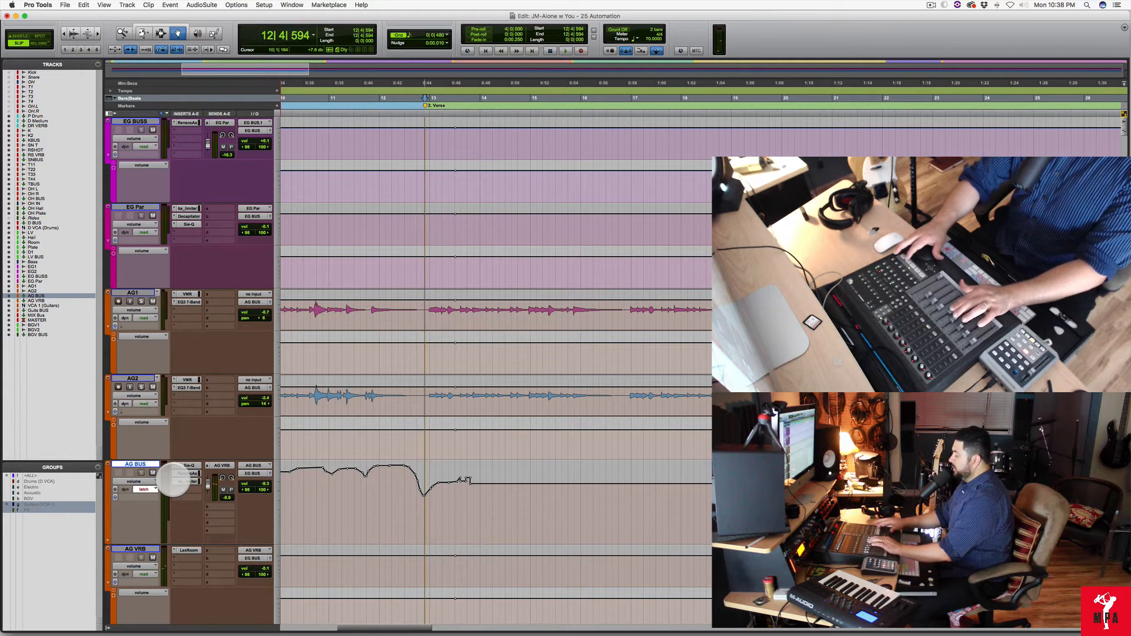
Ride the AG BUS volume in Latch mode from the end of the intro through the verse to the chorus.
key(space)
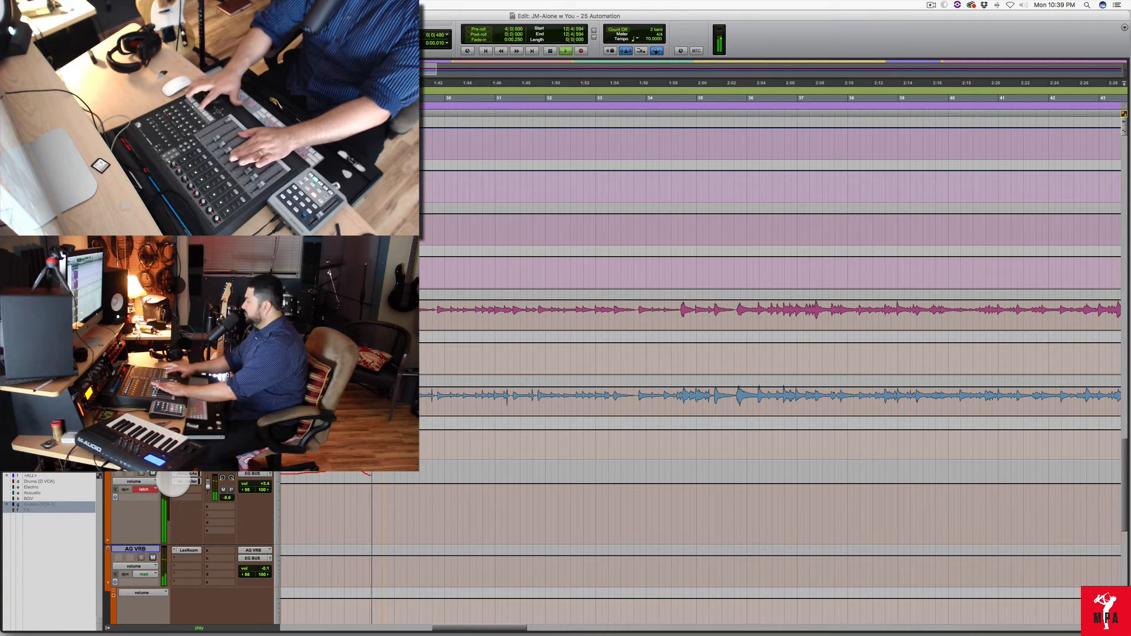
key(space)
scroll(173, 482, down, 1)
scroll(174, 481, left, 15)
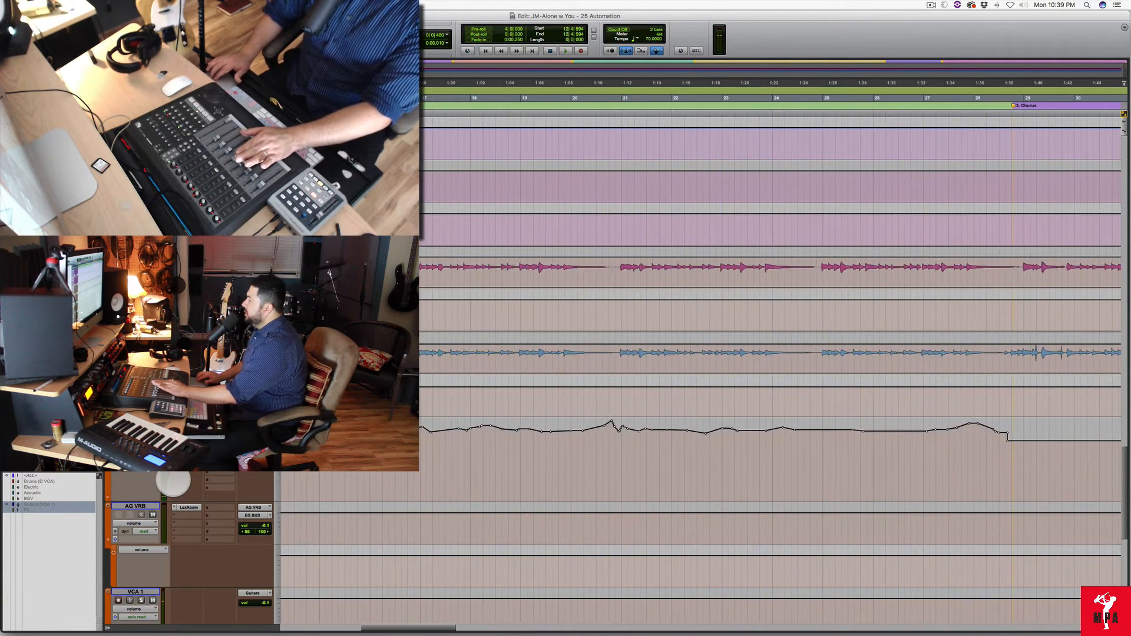
scroll(765, 353, left, 15)
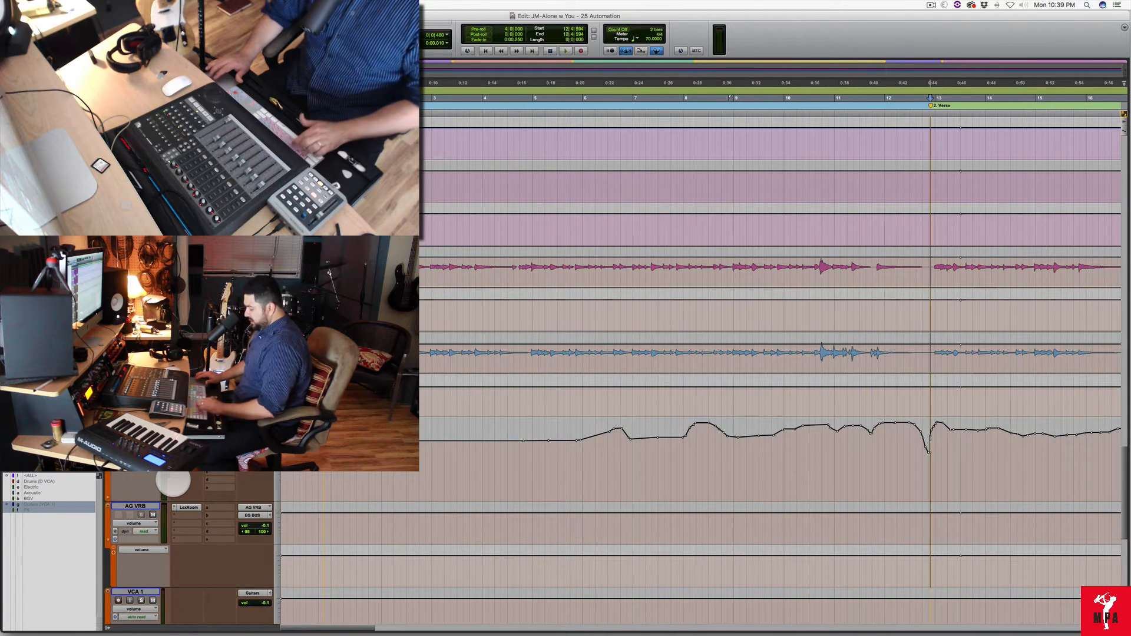
Zoom out the timeline, activate the Selector tool and audition the mix from the start of the verse.
key(r)
scroll(765, 354, right, 3)
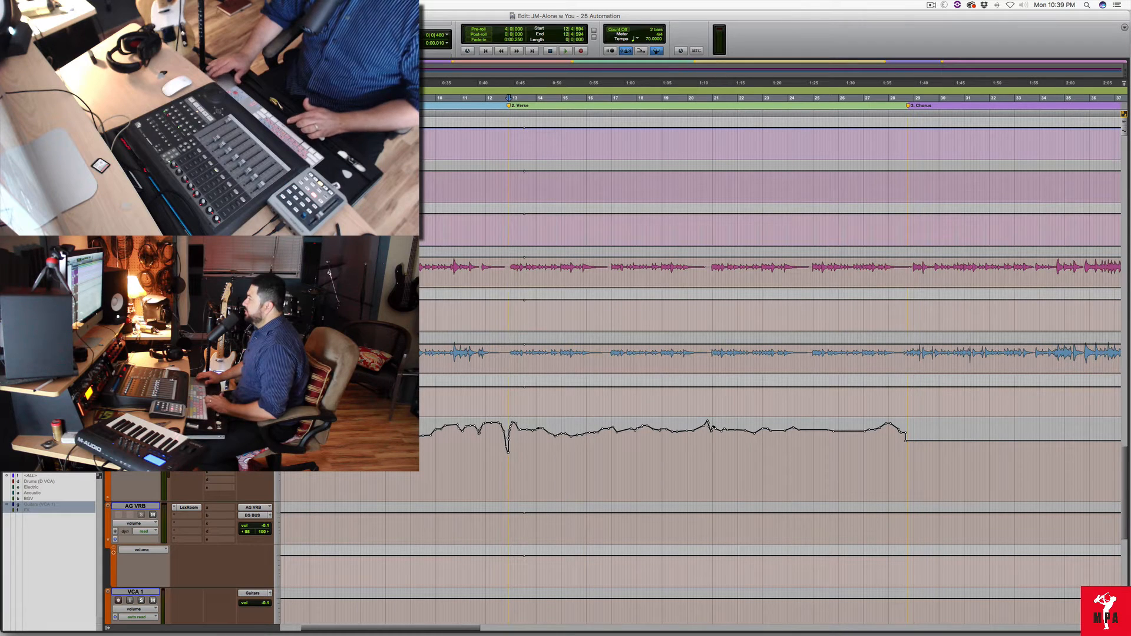
click(507, 432)
key(F7)
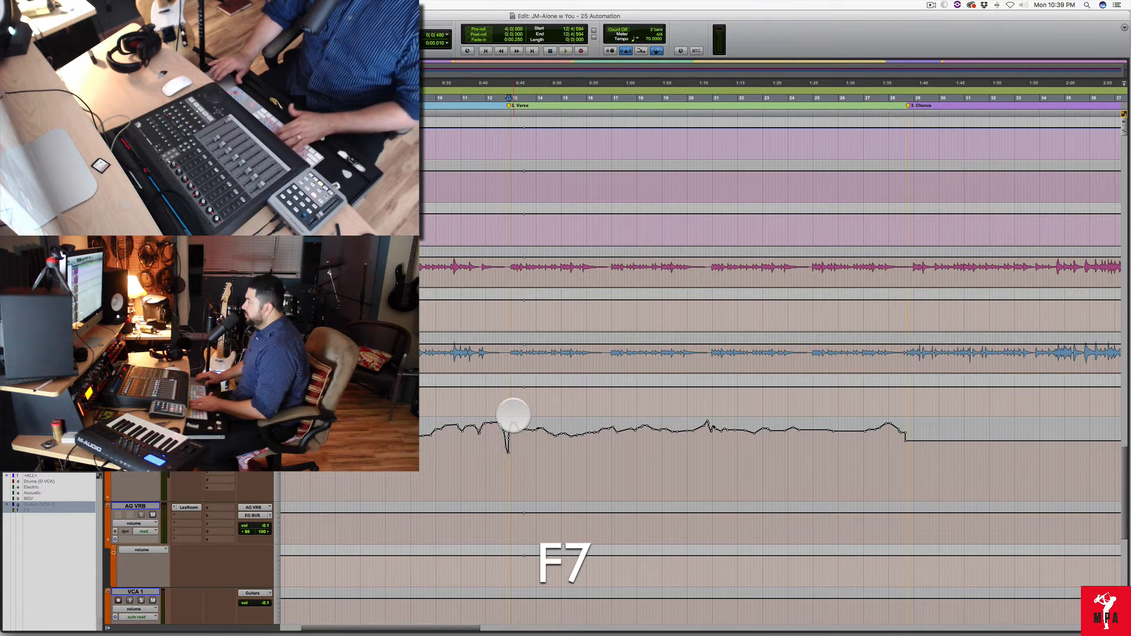
click(513, 416)
key(space)
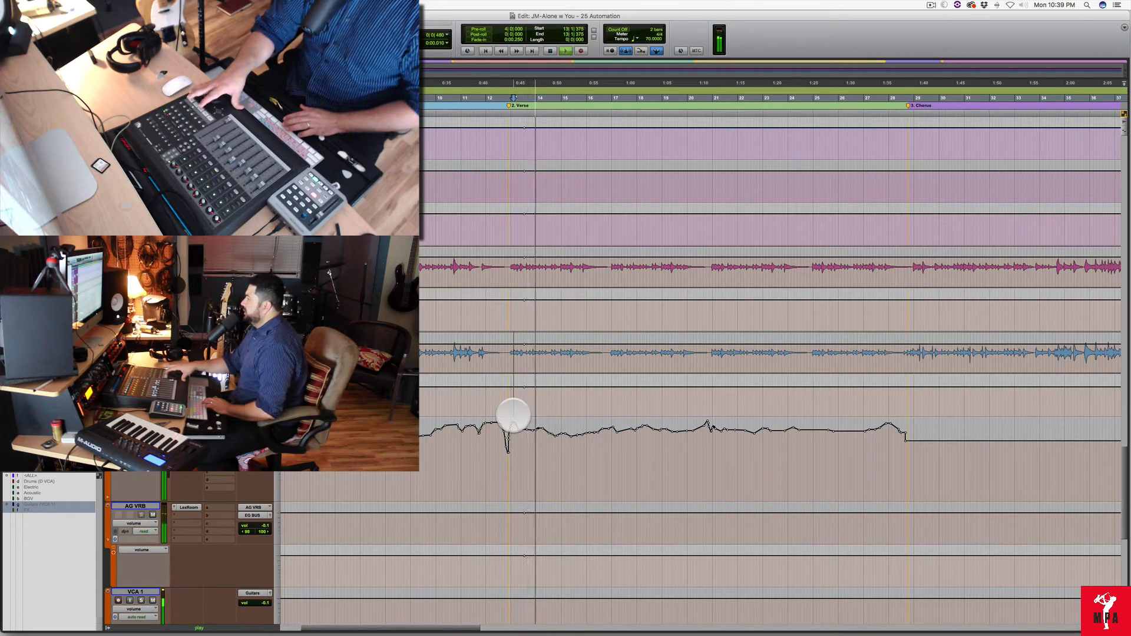
key(space)
Examine the guitar, bass and lead vocal tracks with the timeline zoomed out from the intro to Verse 2.
scroll(513, 415, down, 10)
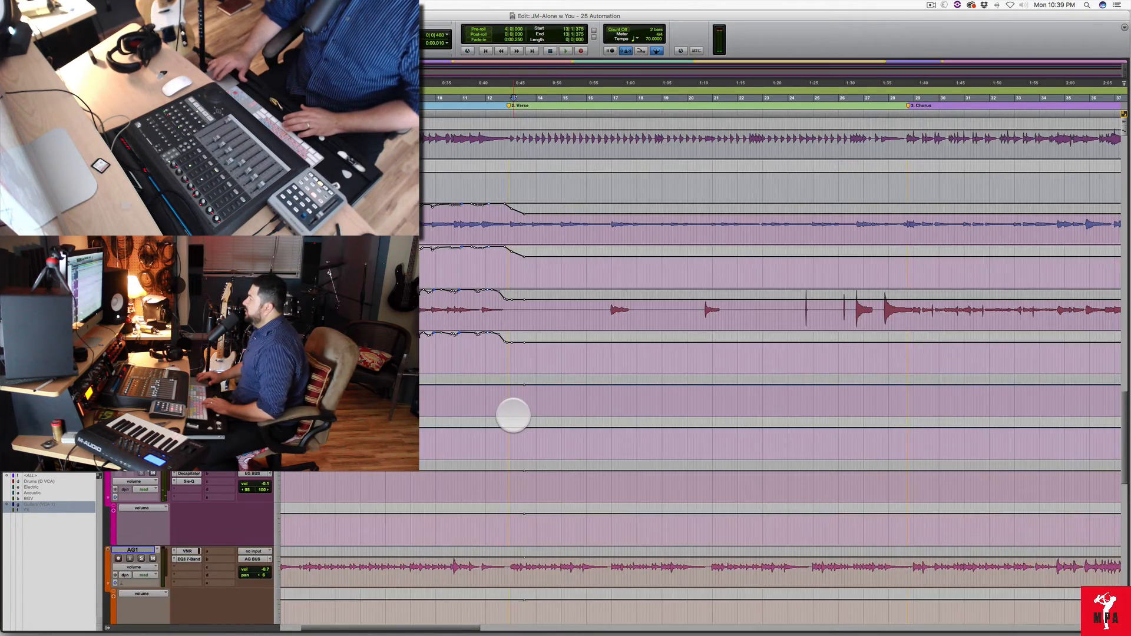
scroll(513, 415, up, 5)
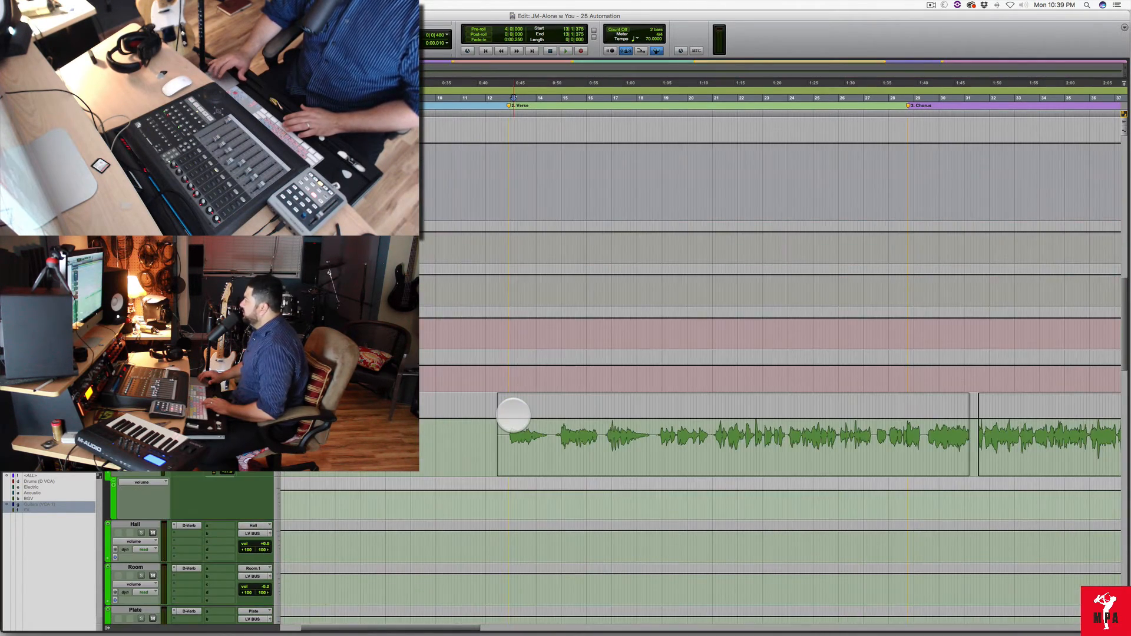
key(r)
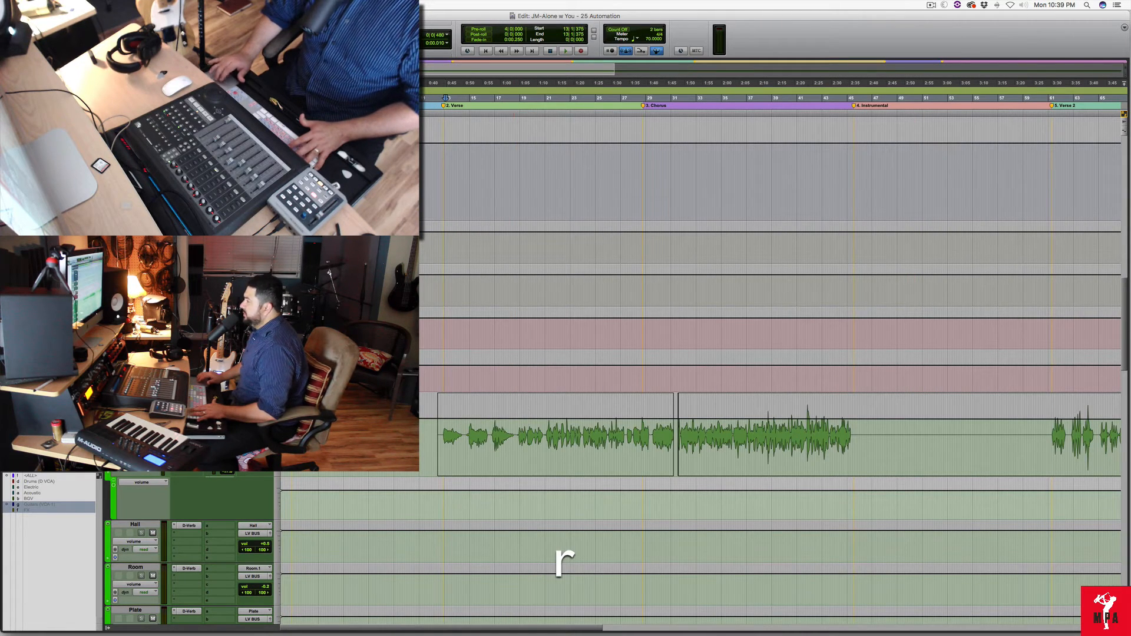
scroll(513, 415, down, 5)
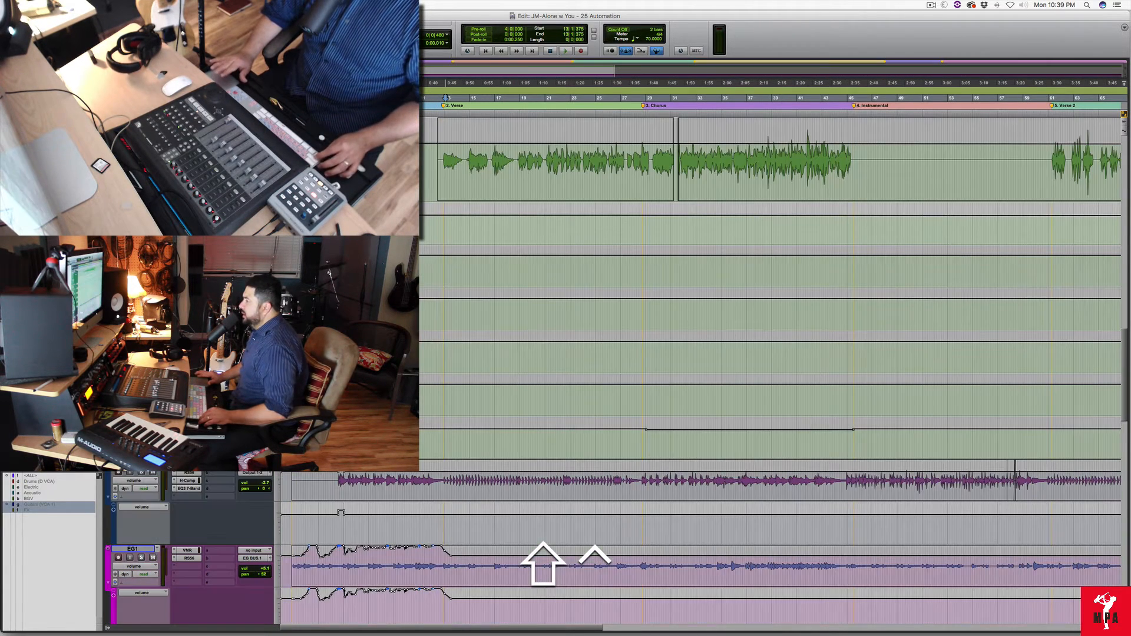
scroll(766, 294, up, 3)
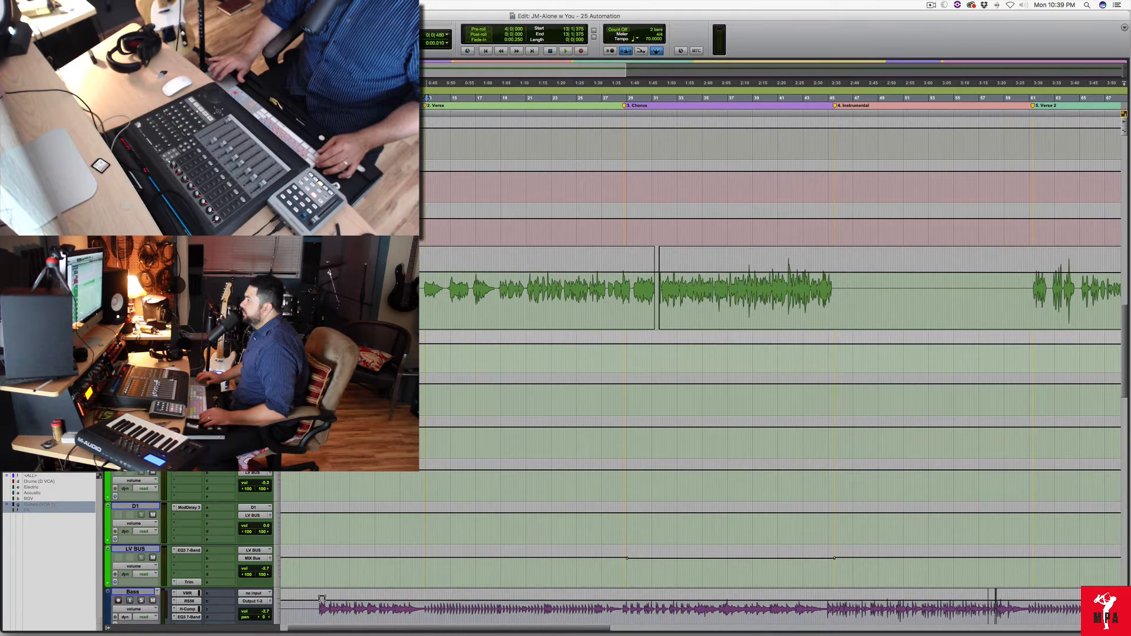
scroll(379, 301, left, 1)
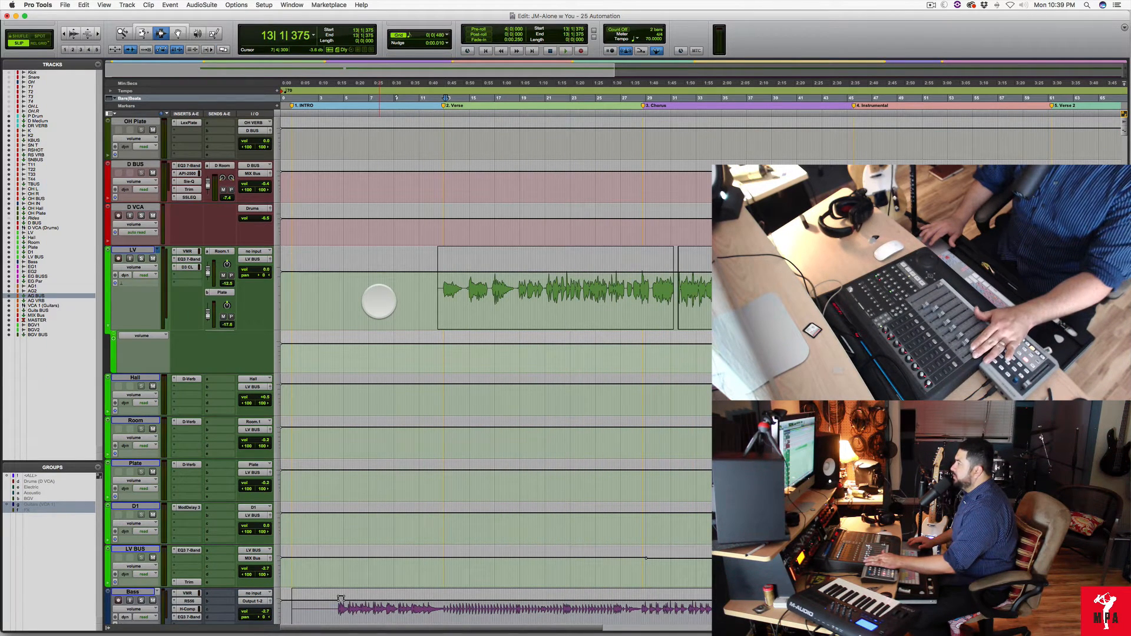
Play the verse from the start of the LV clip and place the edit cursor after the EG volume drops.
key(space)
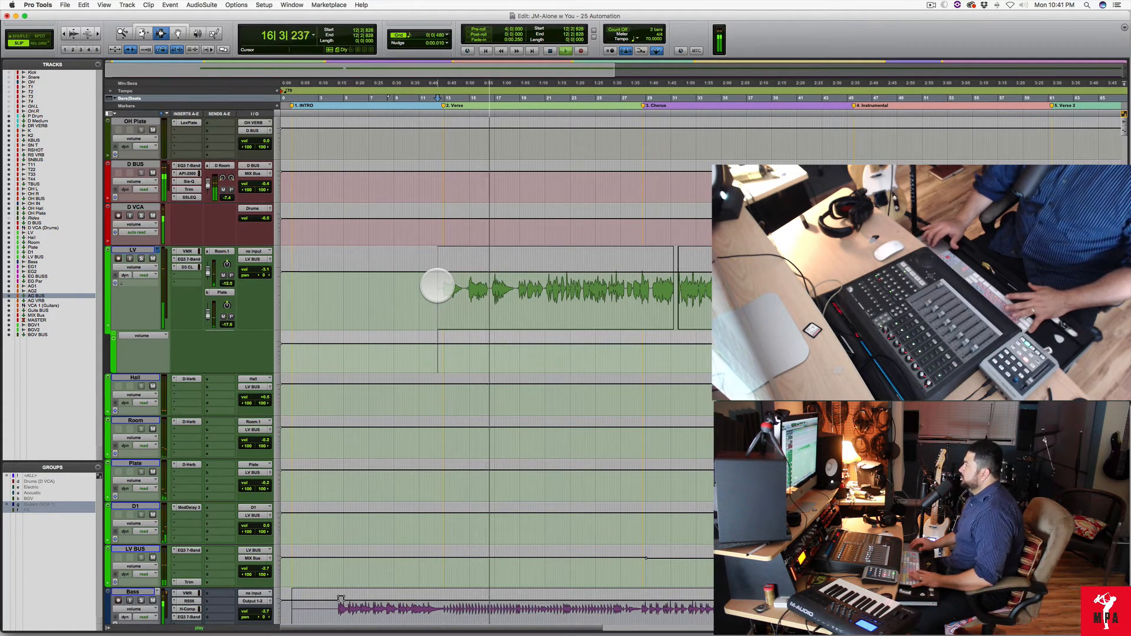
scroll(437, 286, down, 5)
key(space)
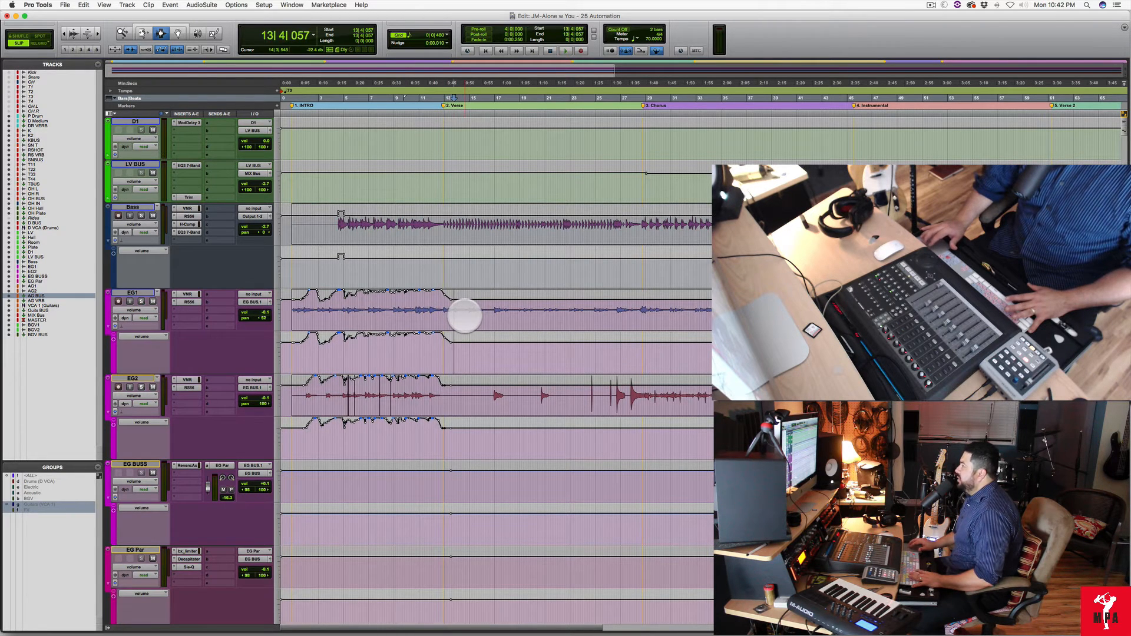
Ride the EG1 volume in Write mode from 13|2|359 to about bar 24 and hide EG1's volume lane.
key(space)
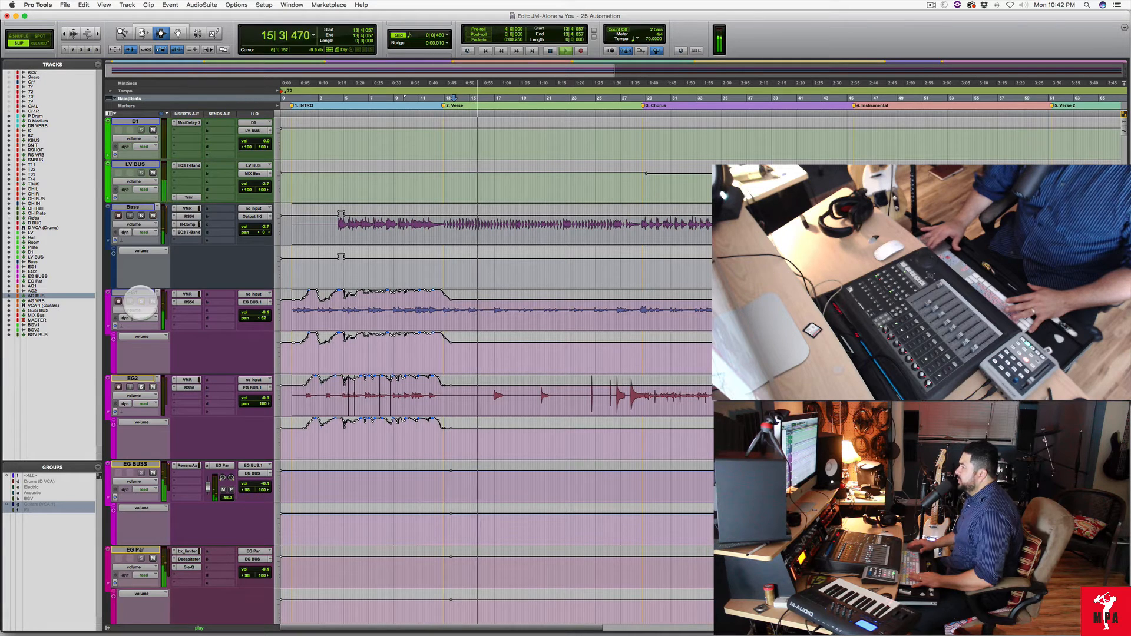
click(456, 341)
key(space)
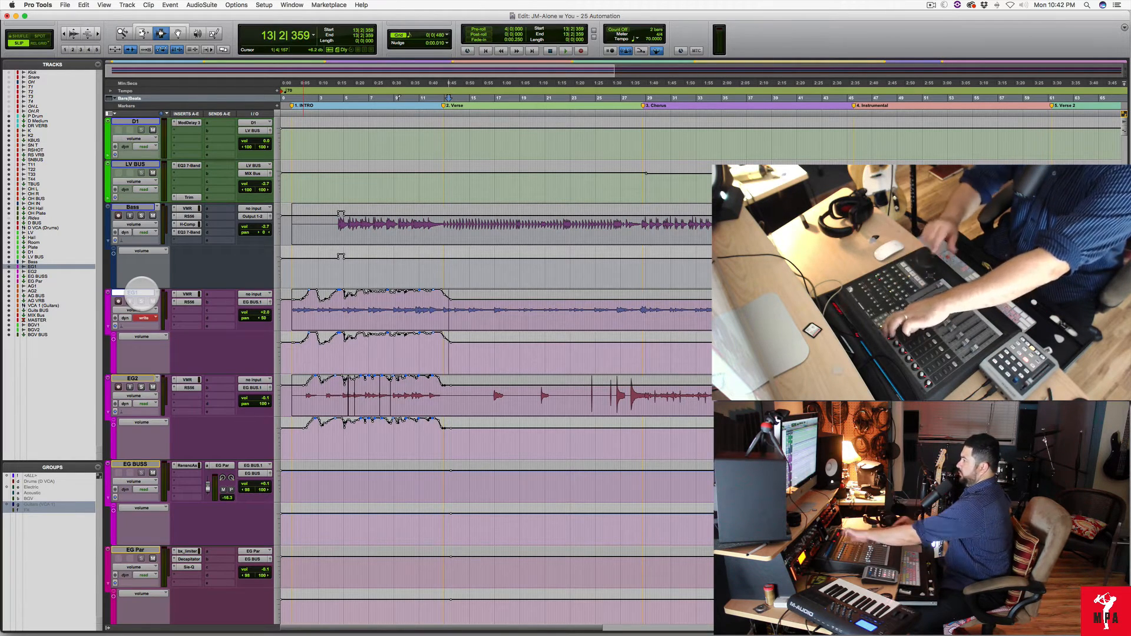
key(space)
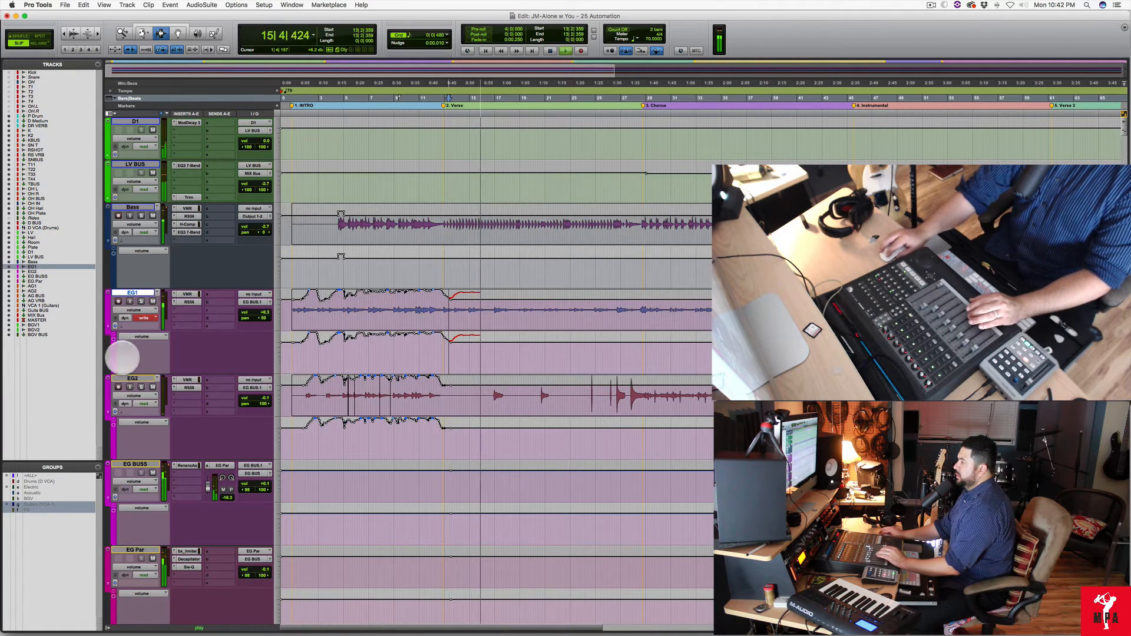
click(108, 325)
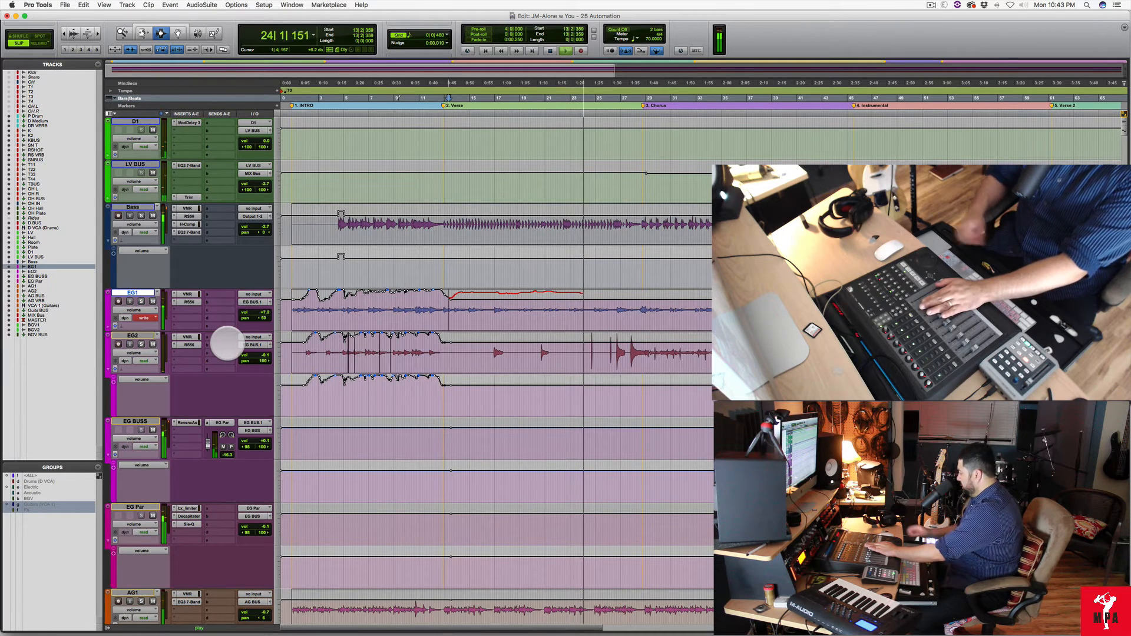
key(space)
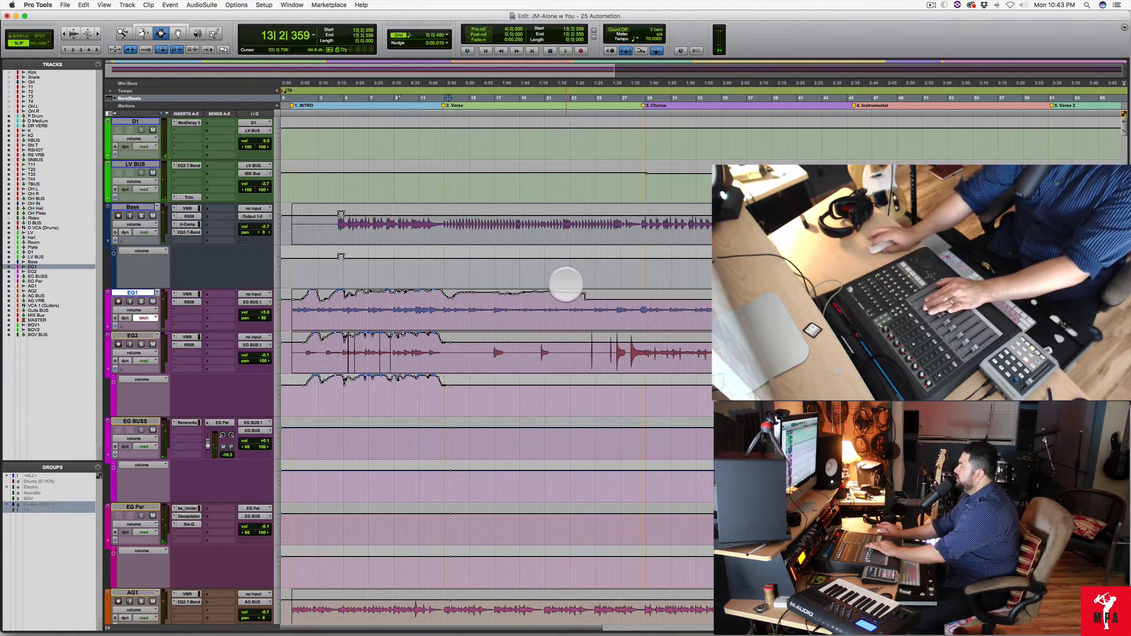
Continue the EG1 volume ride in Latch mode from bar 24 into the chorus, and audition it from bars 23 and 16.
key(space)
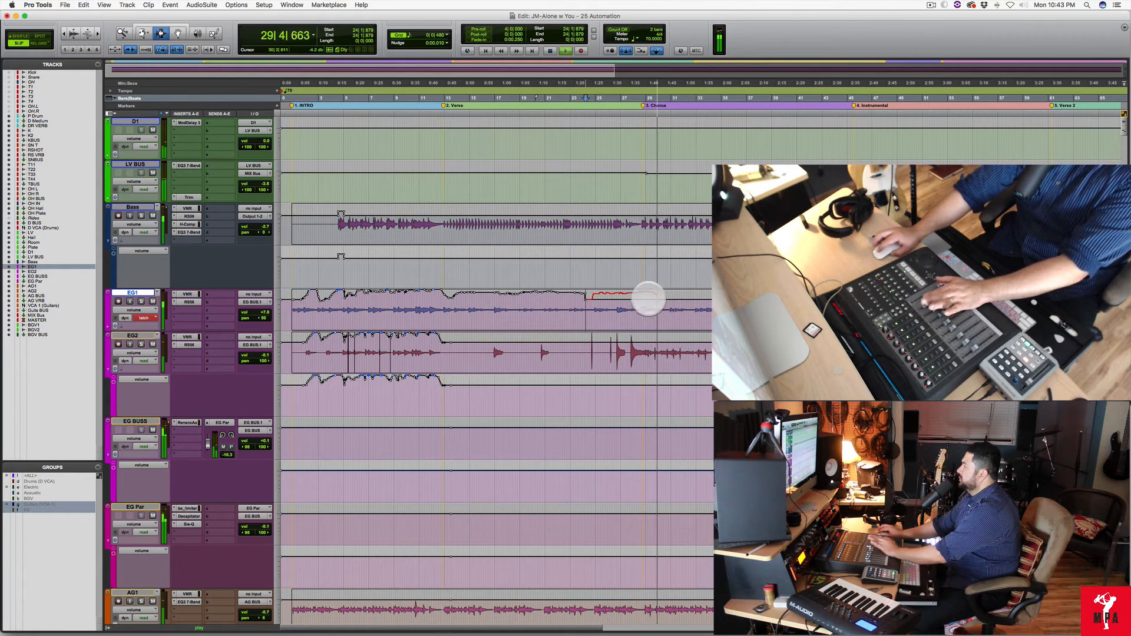
key(space)
click(577, 296)
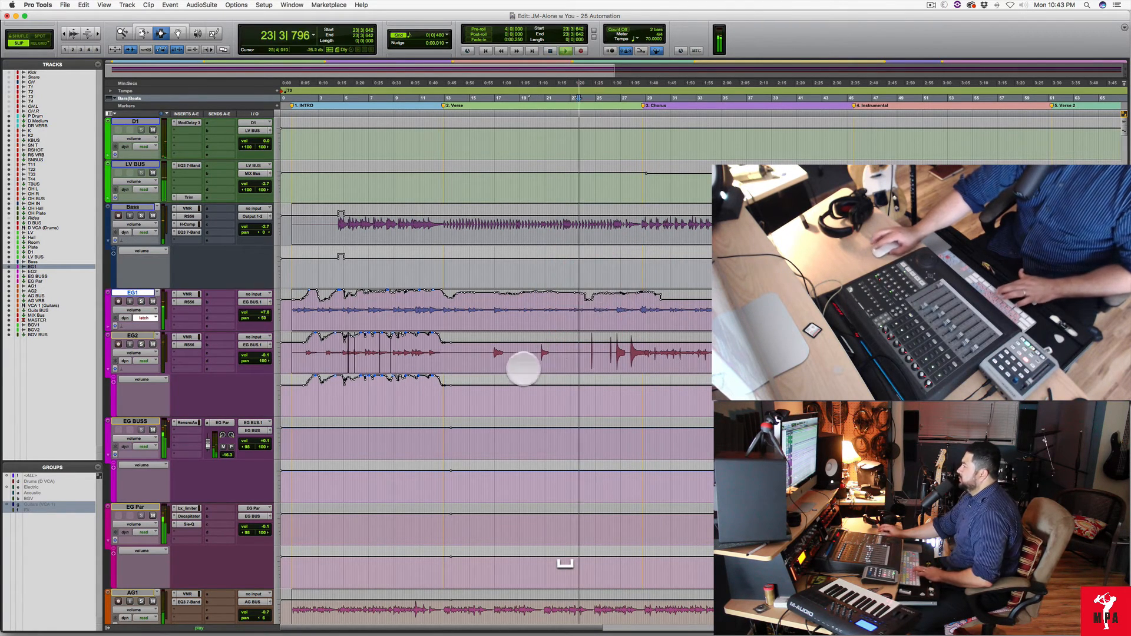
click(482, 356)
key(space)
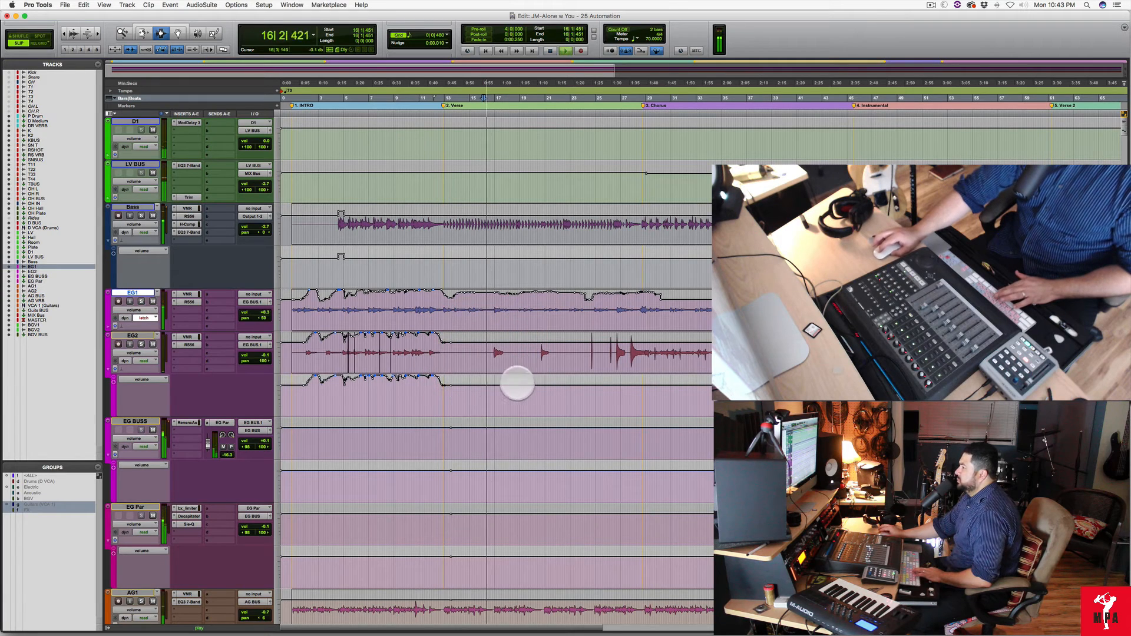
Hide EG2's volume lane and raise the EG2 volume automation over its short note near bar 17 with the Smart Tool.
click(106, 369)
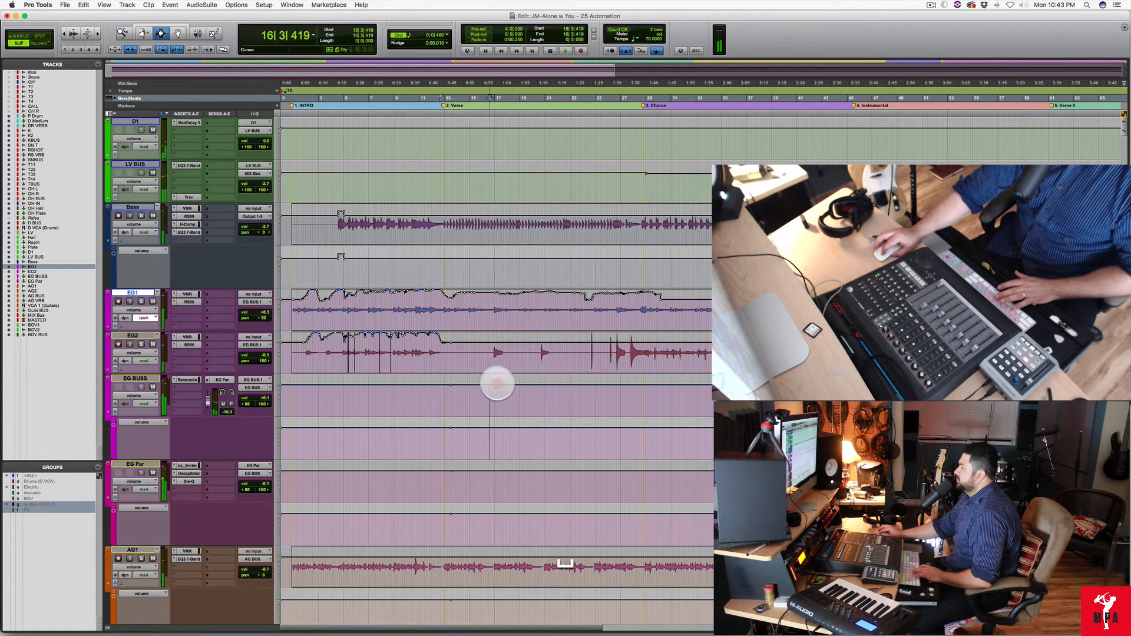
click(480, 382)
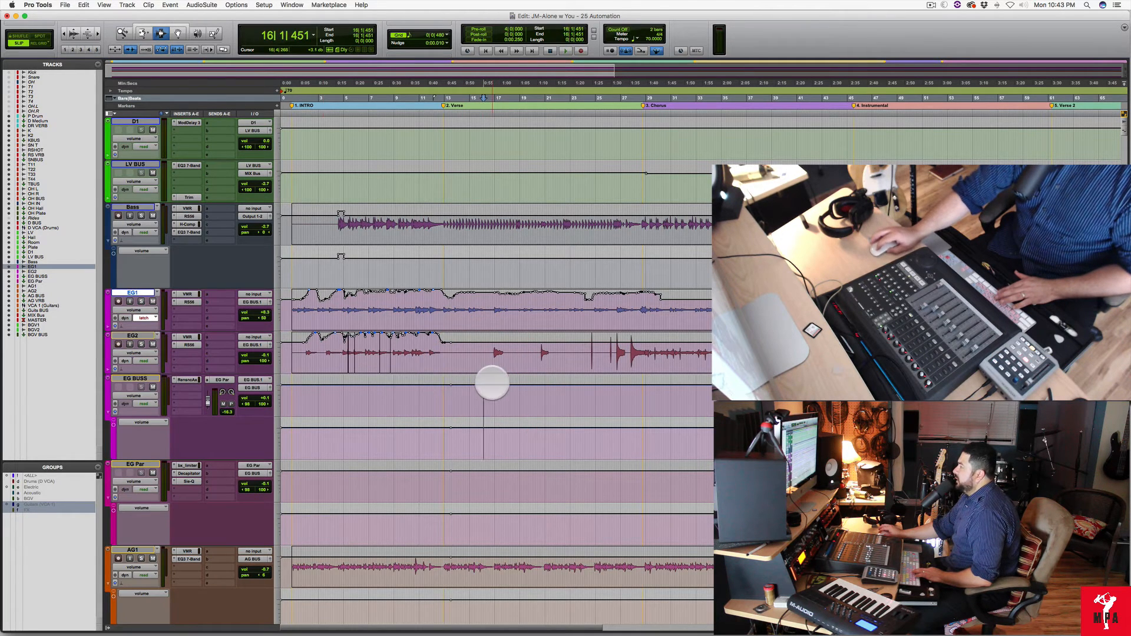
drag(492, 383, 496, 383)
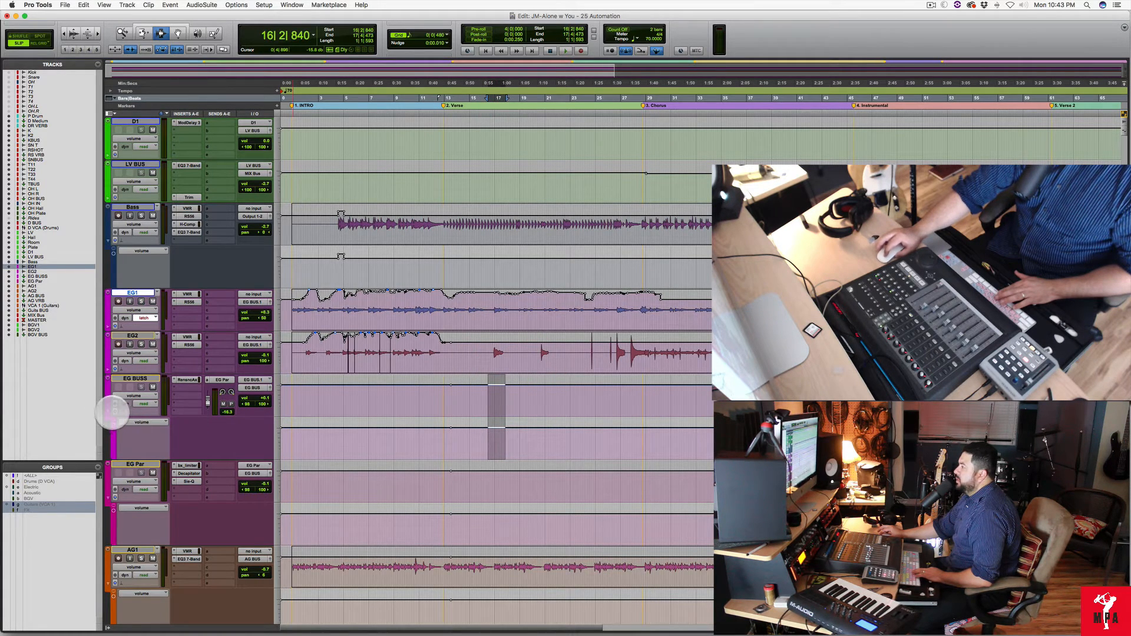
drag(491, 346, 504, 347)
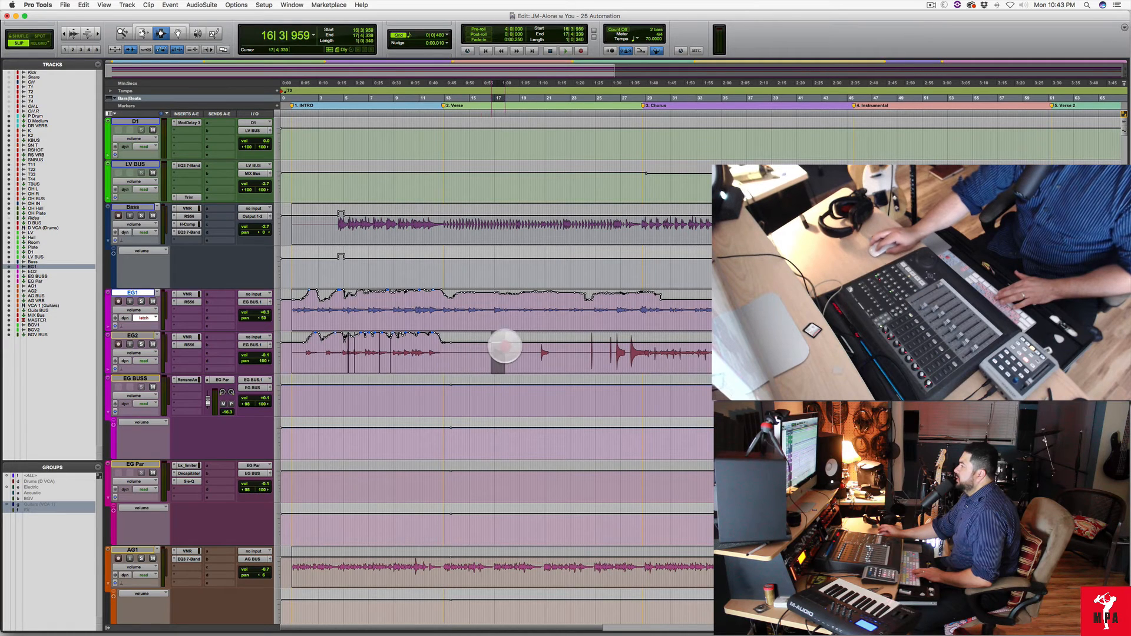
key(F7+F6)
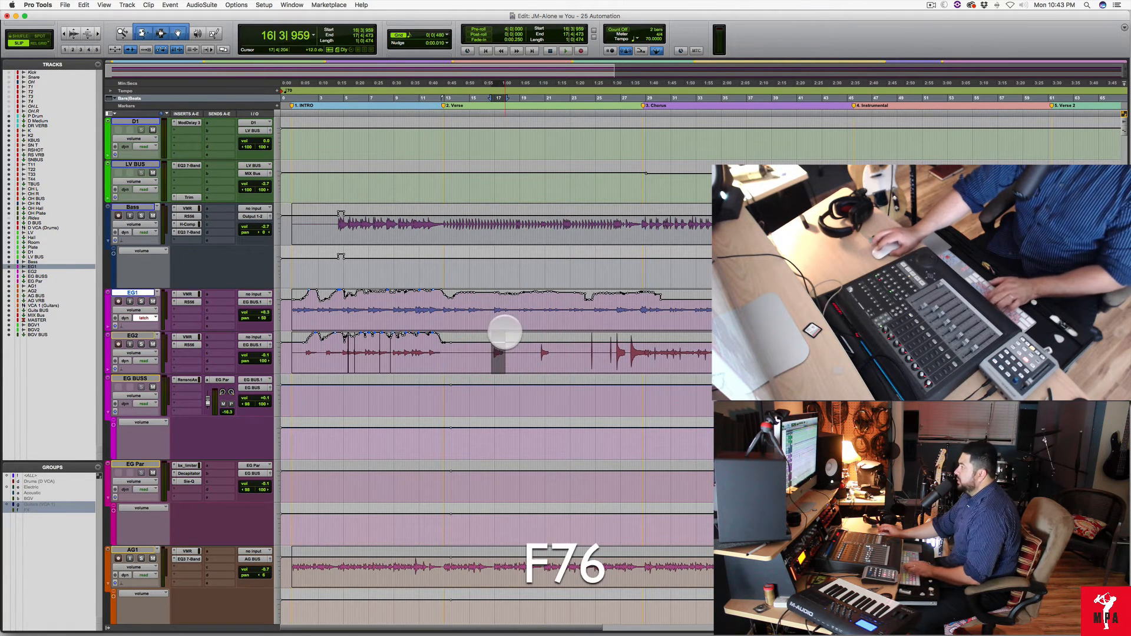
drag(498, 338, 497, 336)
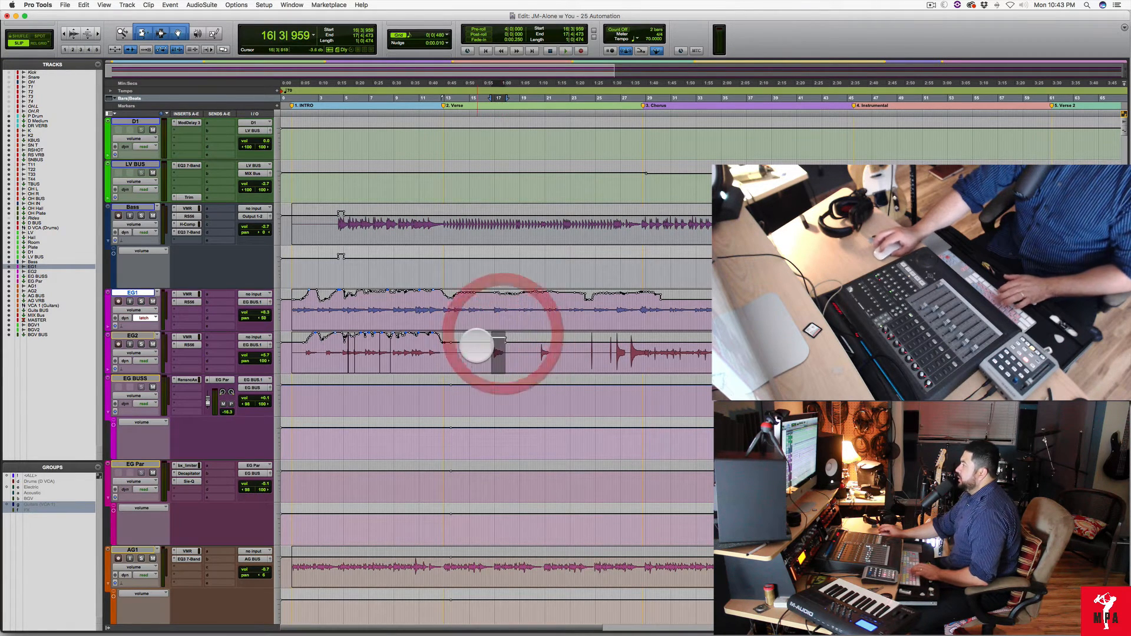
Audition the EG2 note near bar 17, raise the EG2 volume automation over the note near bar 21, and audition that passage.
click(477, 343)
key(space)
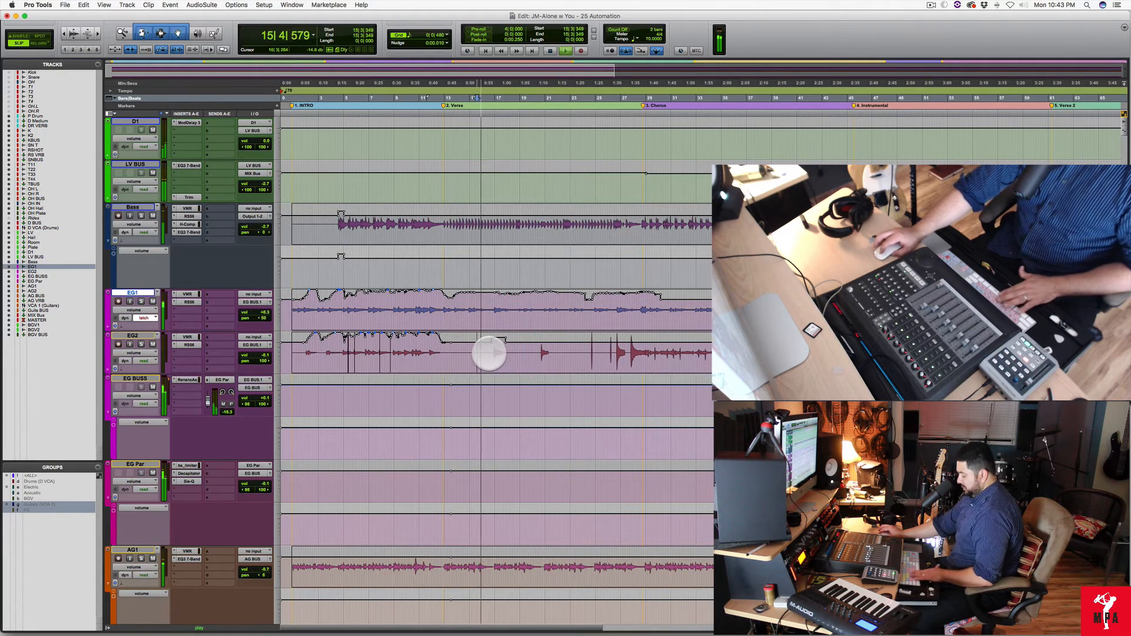
key(t)
key(t)
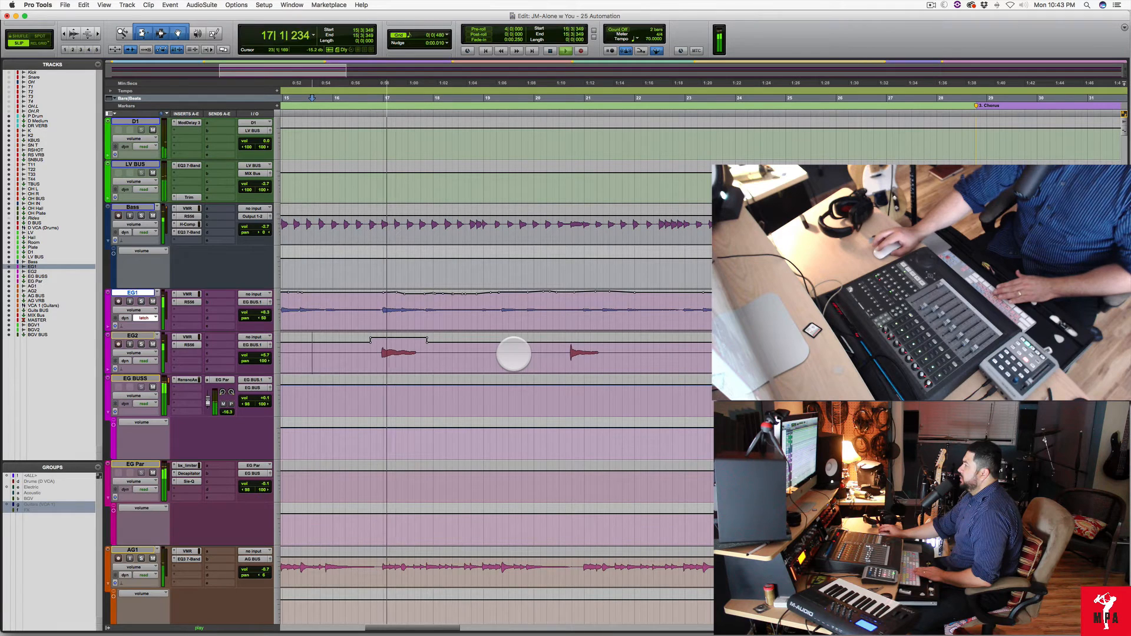
drag(562, 354, 613, 353)
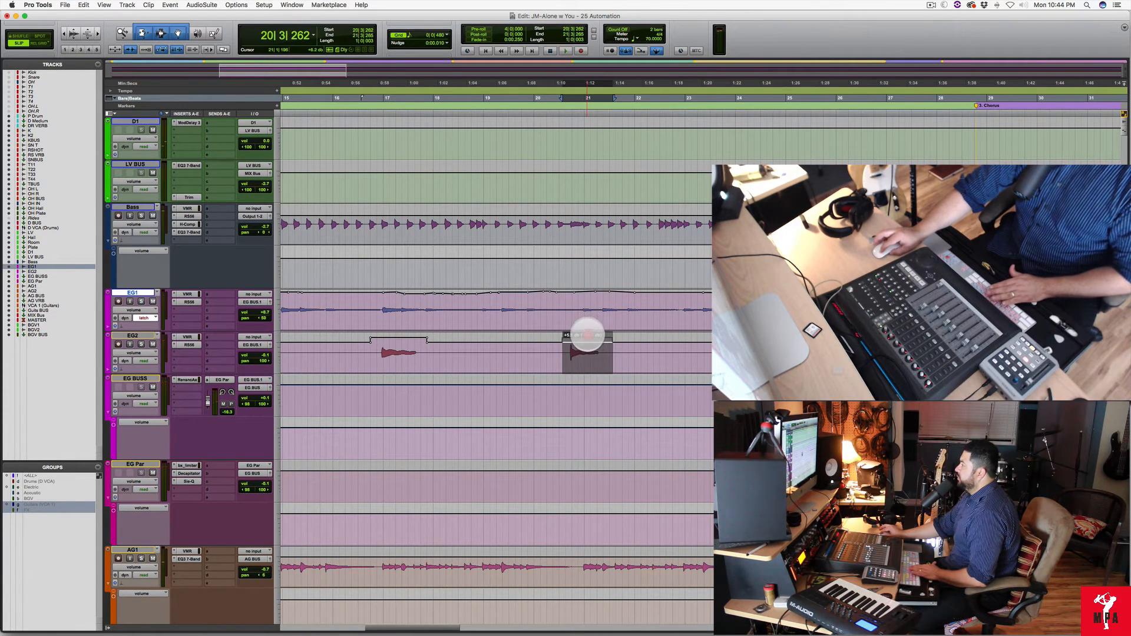
click(551, 346)
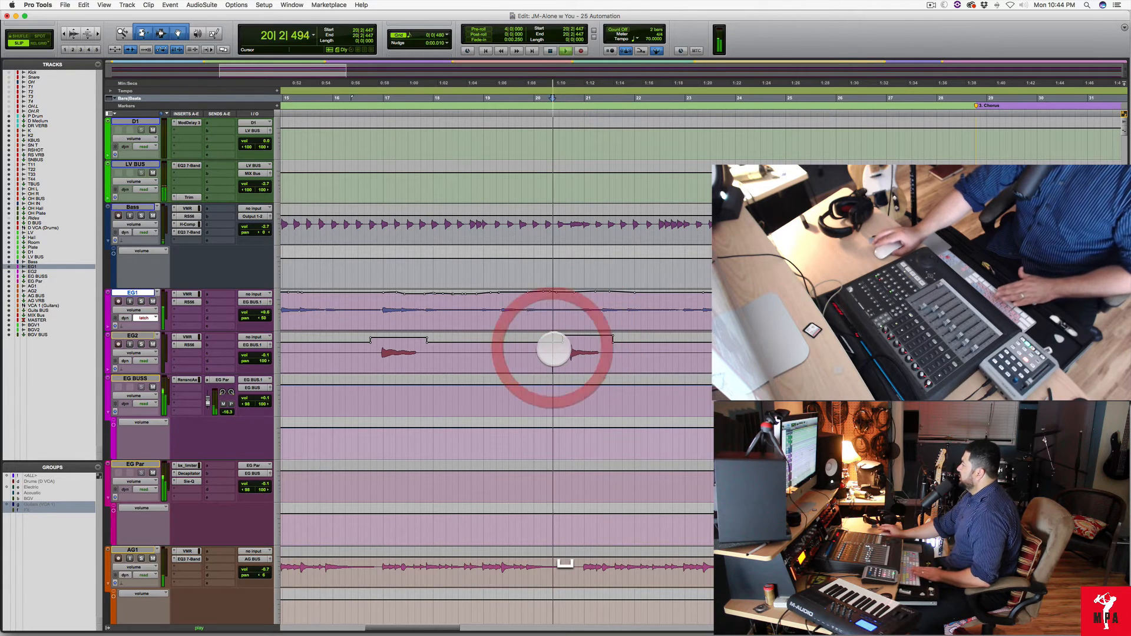
key(space)
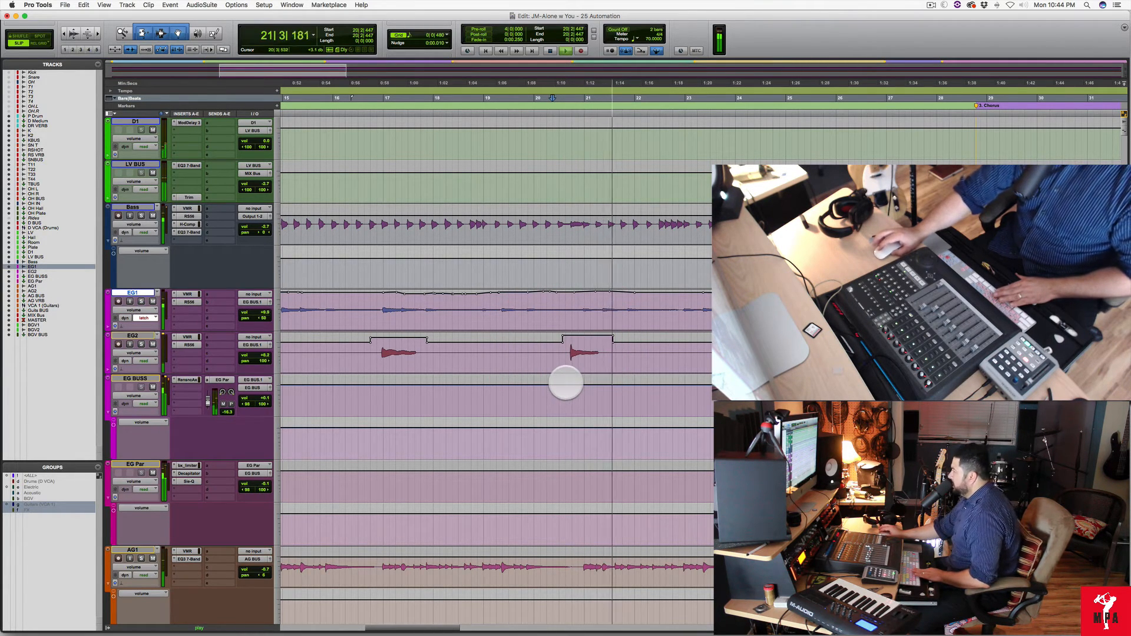
Examine the drum tracks and the KBUS volume automation across the verse while playing from bar 20.
key(r)
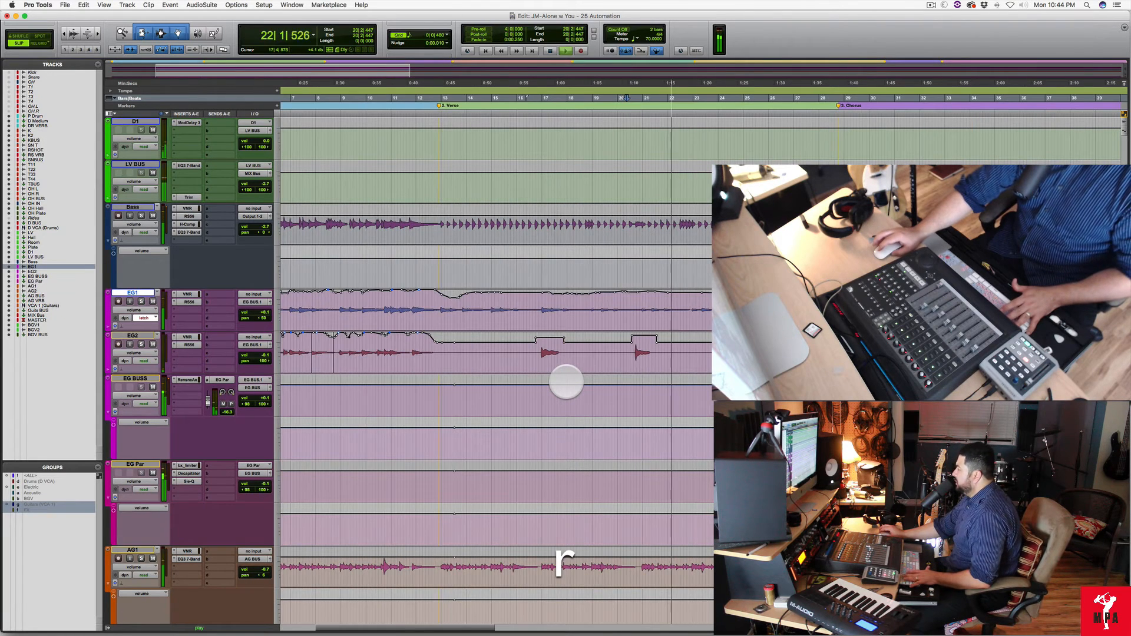
key(r)
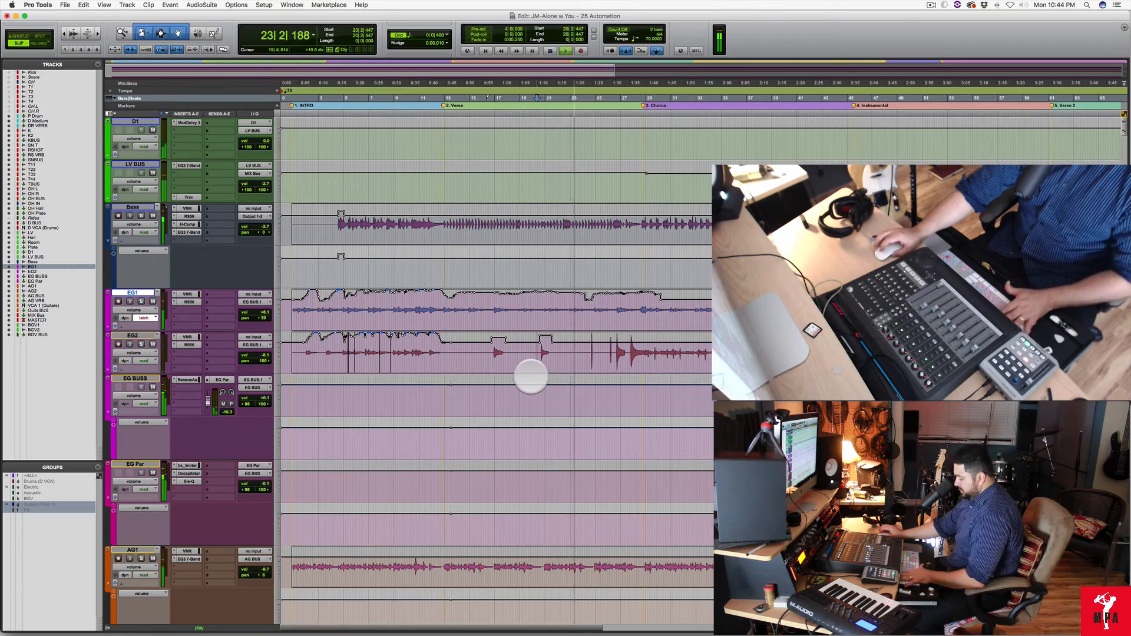
key(space)
key(r)
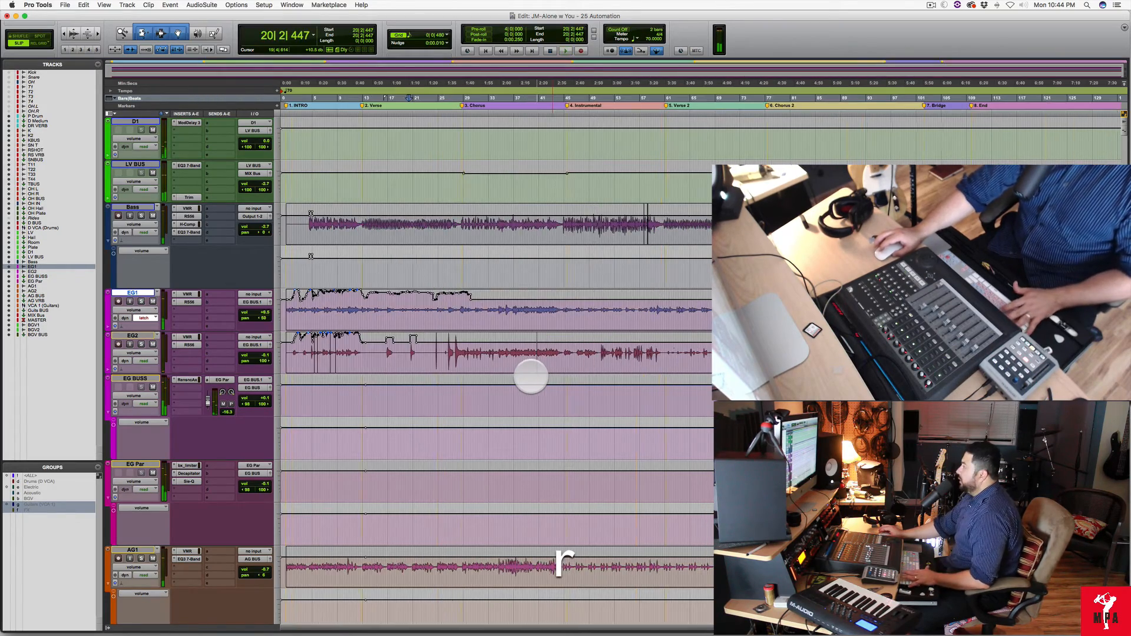
scroll(565, 380, up, 10)
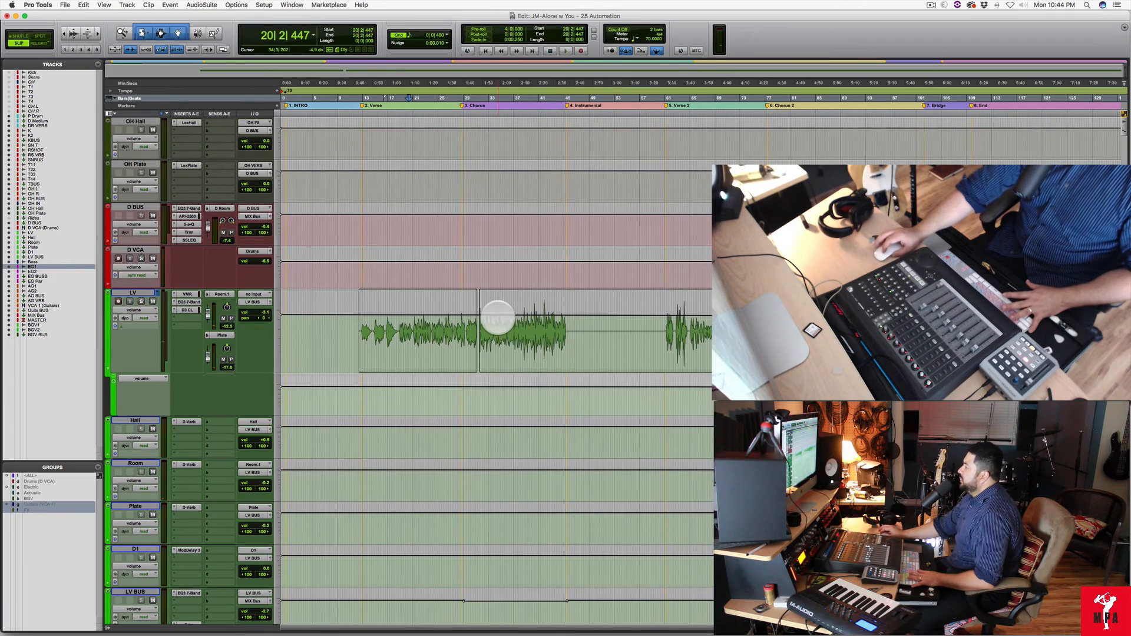
scroll(497, 318, up, 5)
scroll(497, 318, up, 3)
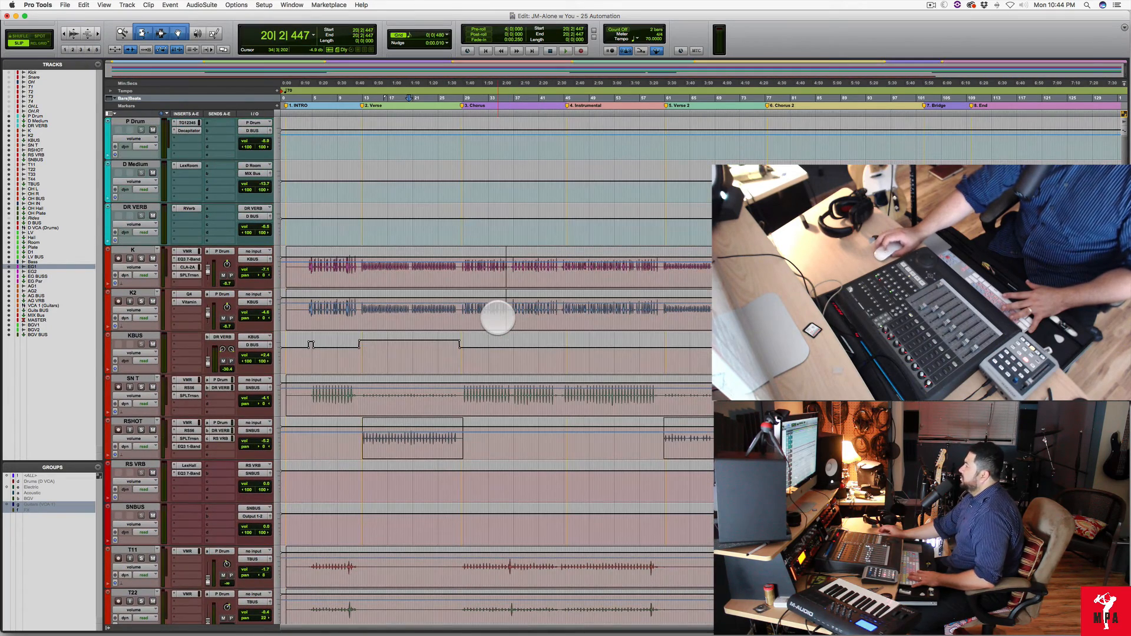
key(space)
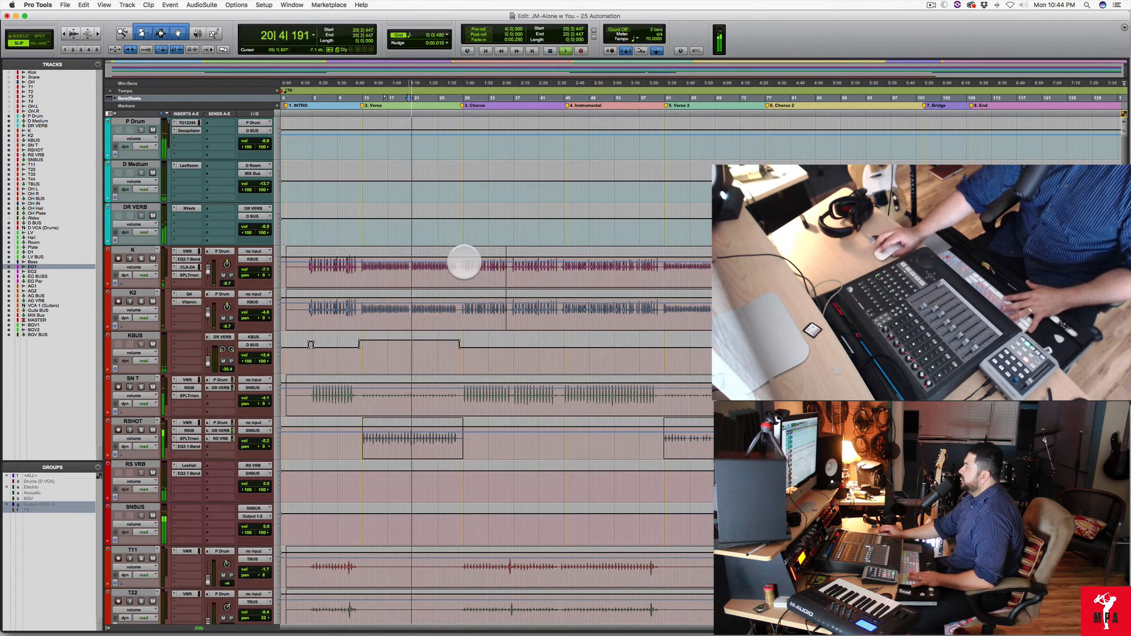
key(t)
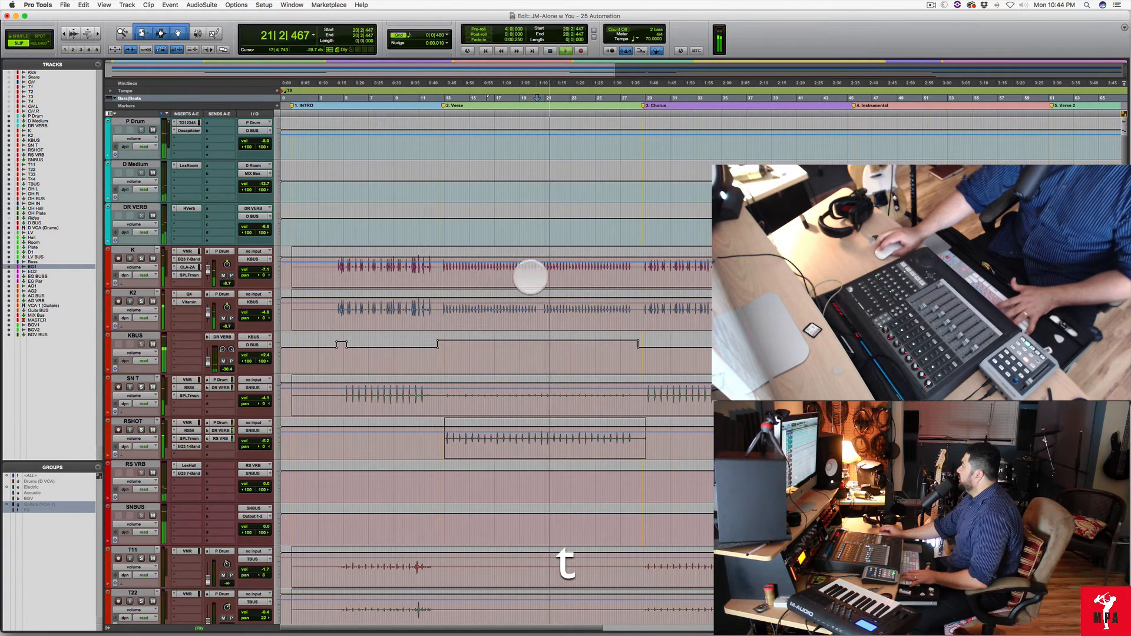
key(t)
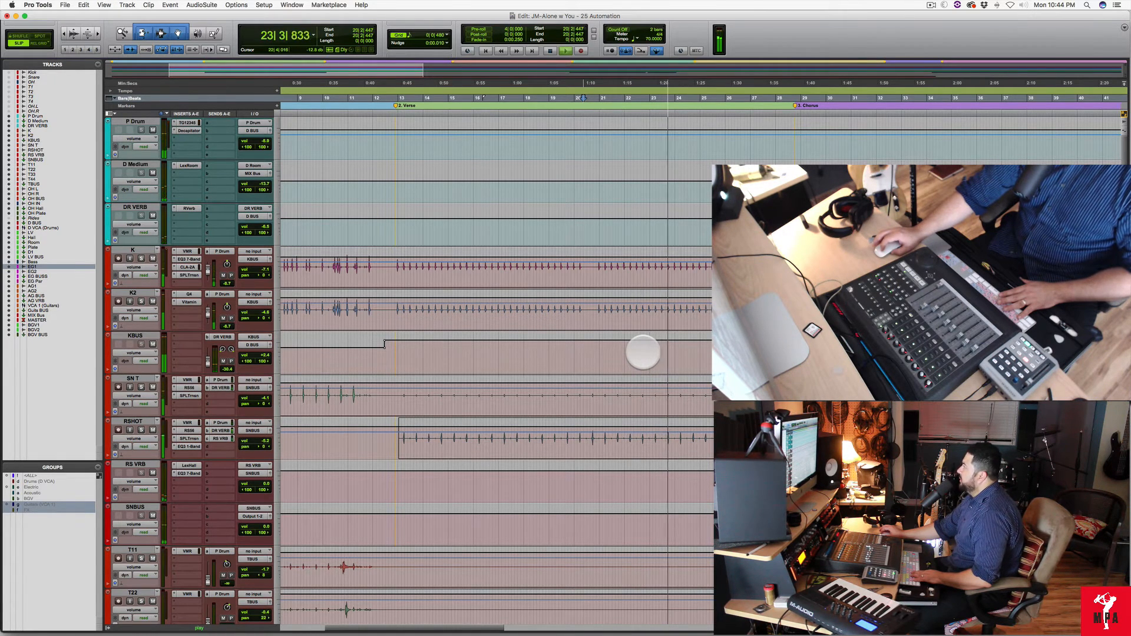
key(space)
Try a small RSHOT volume adjustment for the verse, audition it from bar 12, and undo the last change.
scroll(642, 352, down, 5)
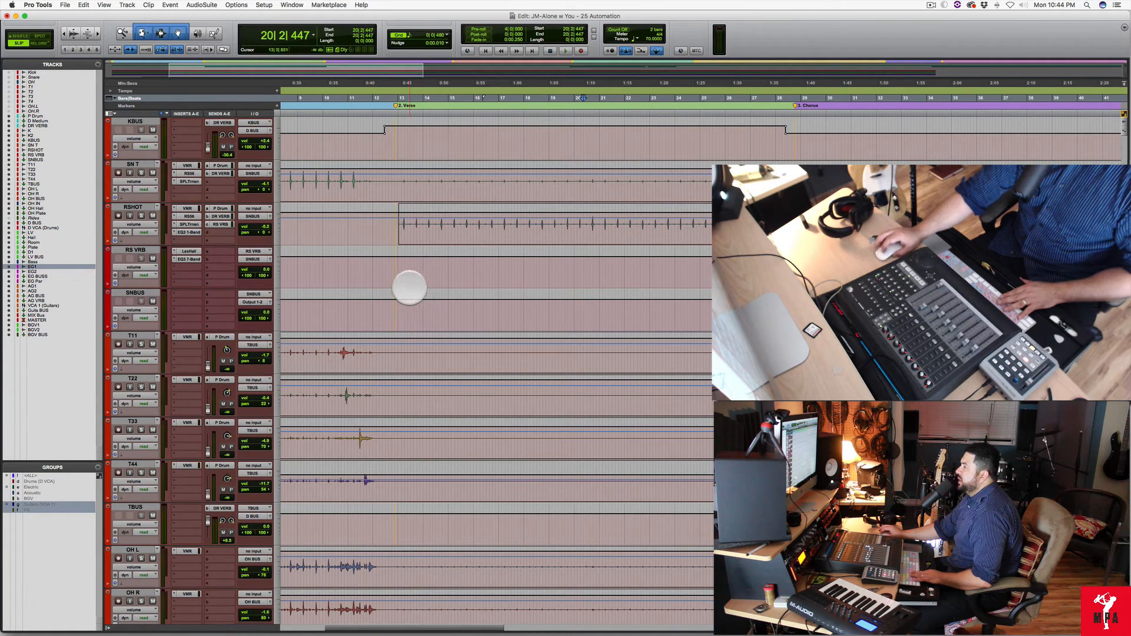
drag(398, 218, 789, 218)
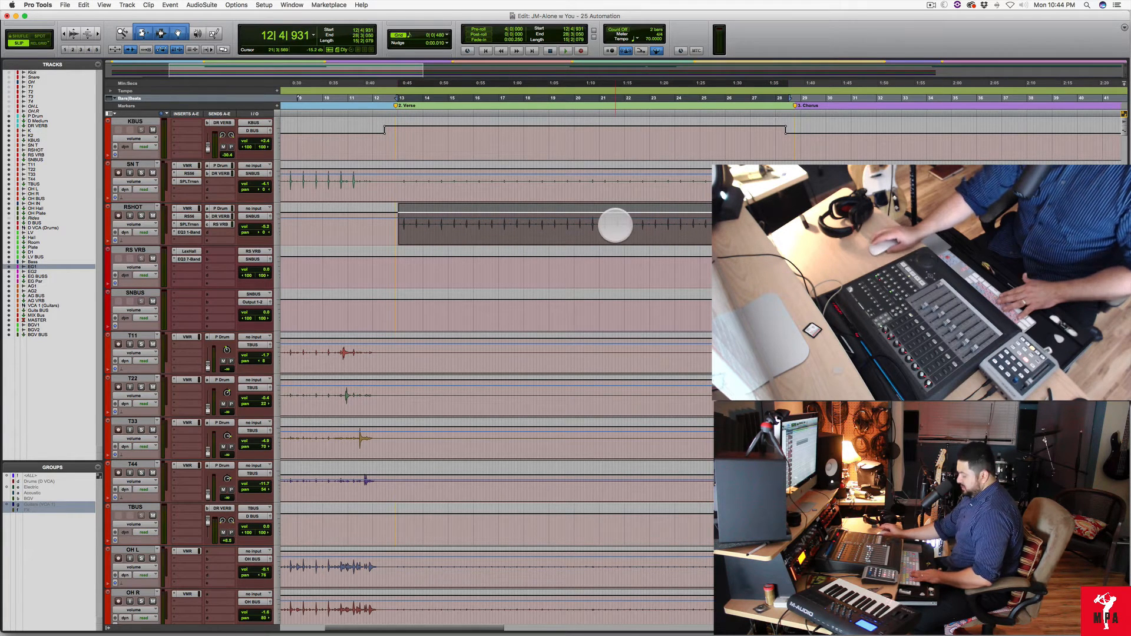
key(r)
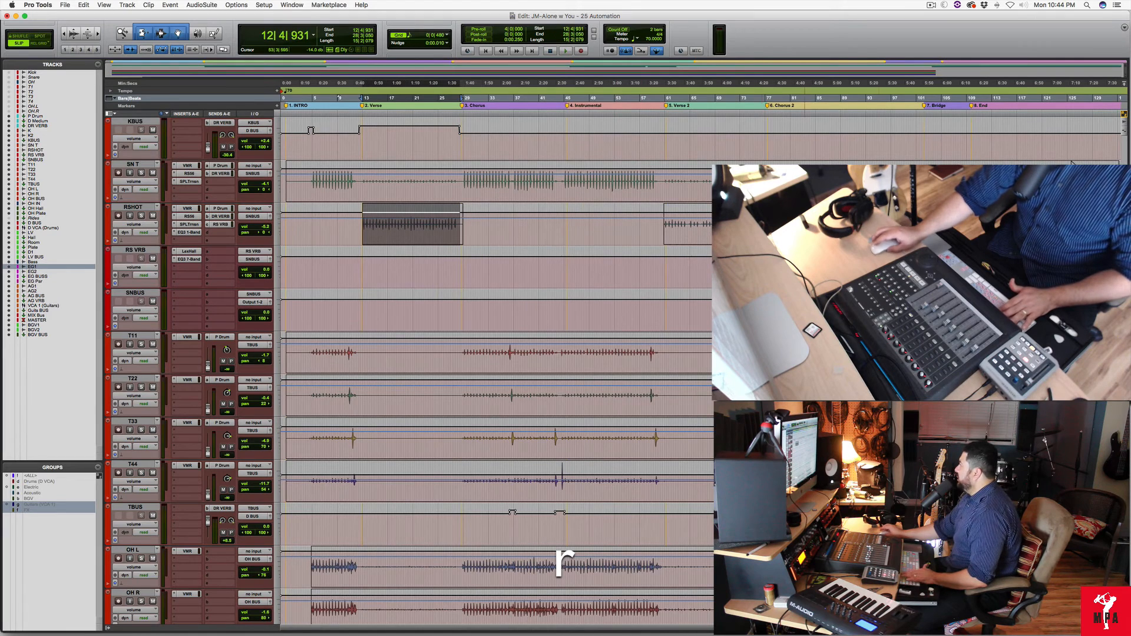
click(356, 225)
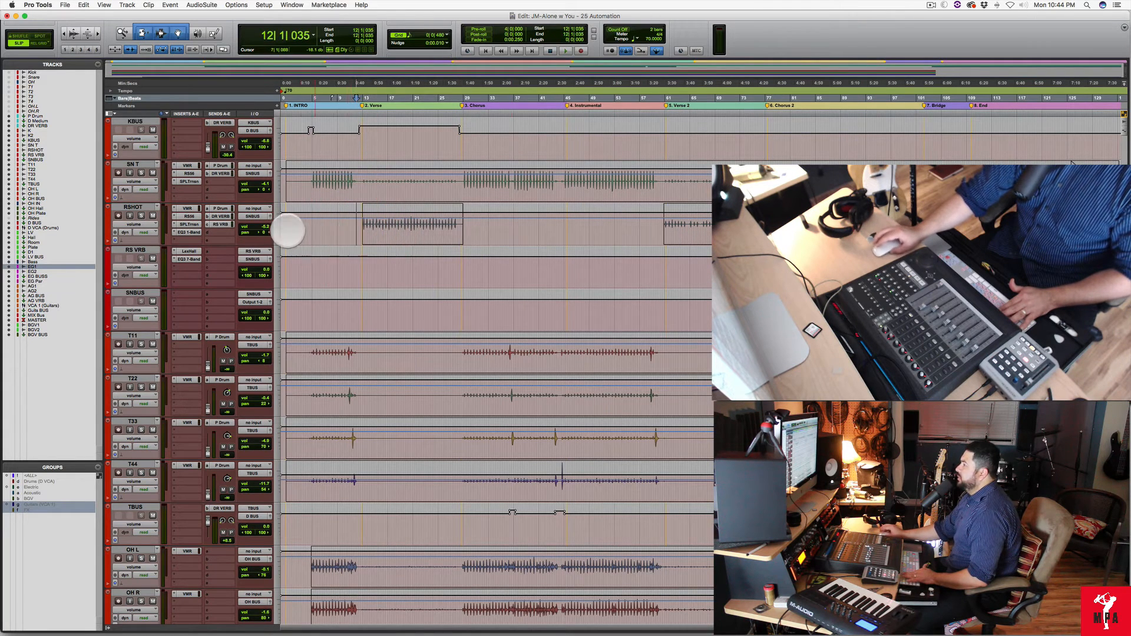
drag(262, 228, 263, 227)
key(space)
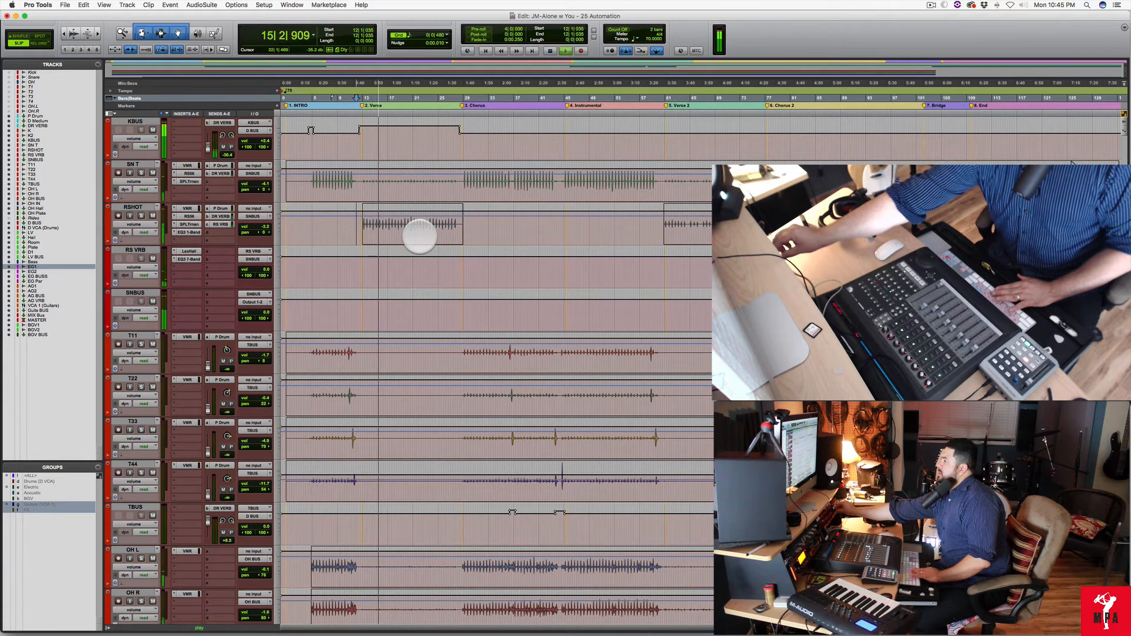
key(super+z)
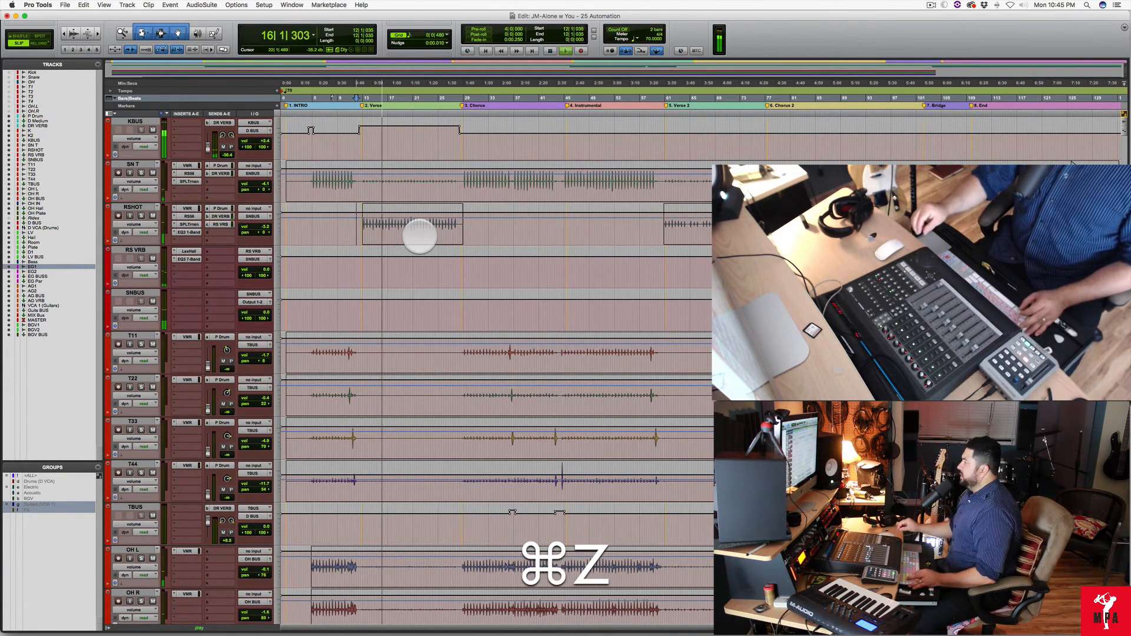
Audition the lead vocal's entry into the verse from bar 12 and bring up the mixer.
scroll(419, 235, down, 10)
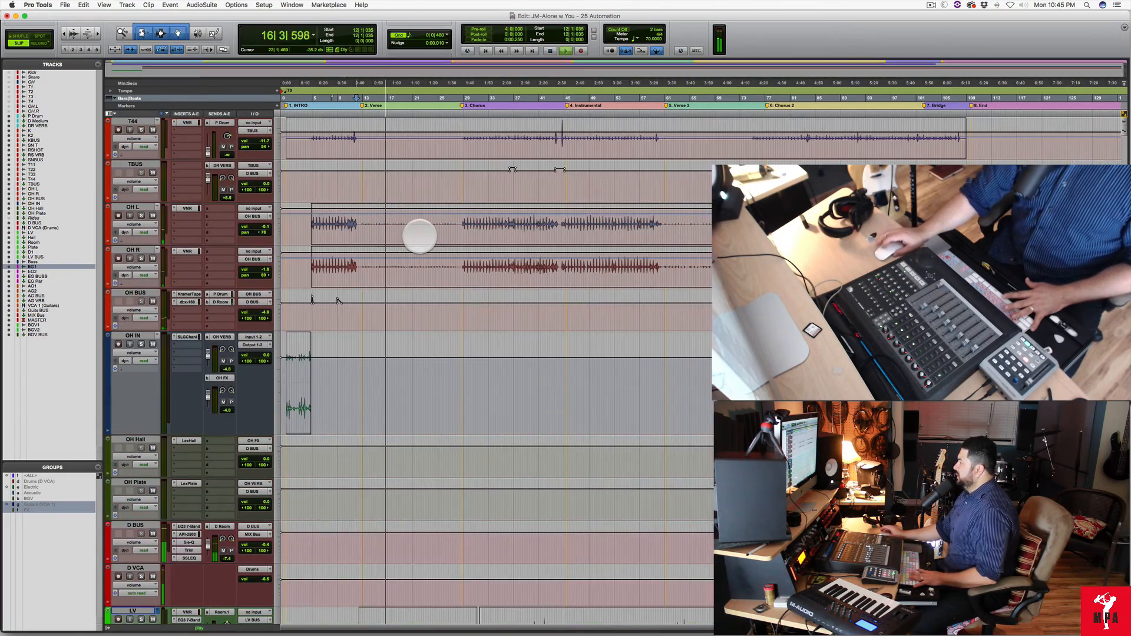
key(space)
scroll(424, 293, down, 8)
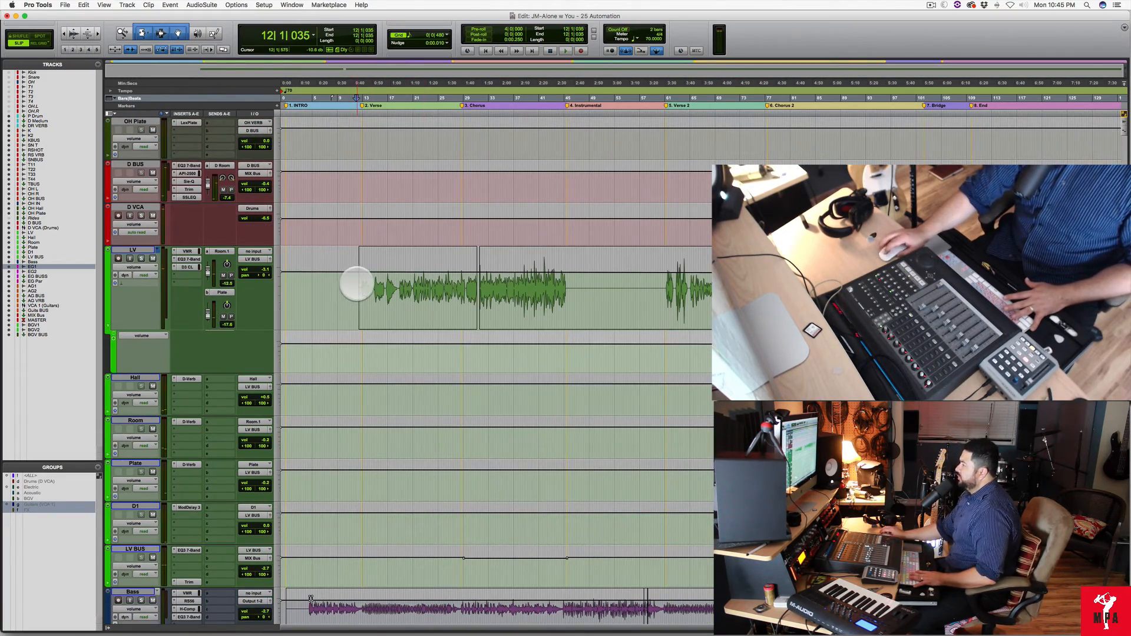
click(356, 285)
key(t)
key(t)
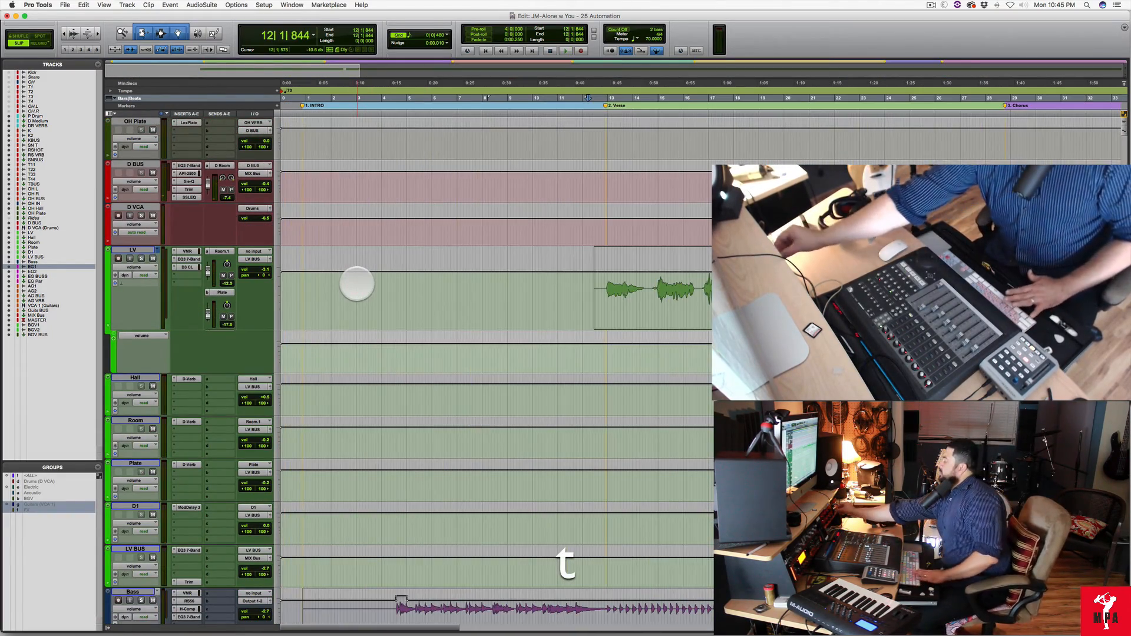
key(space)
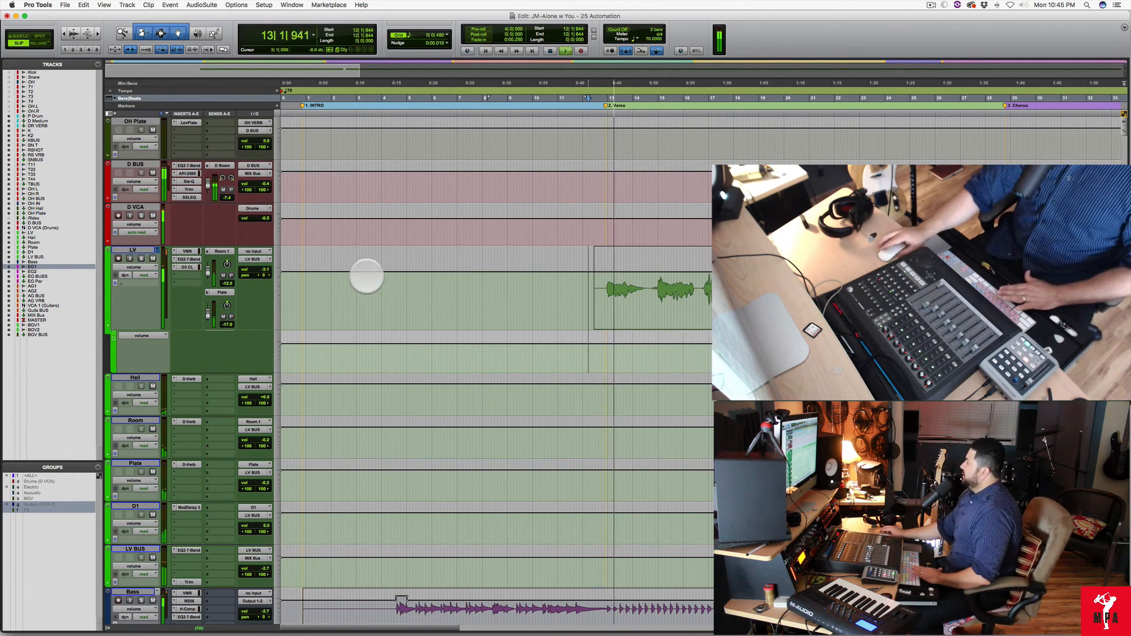
key(r)
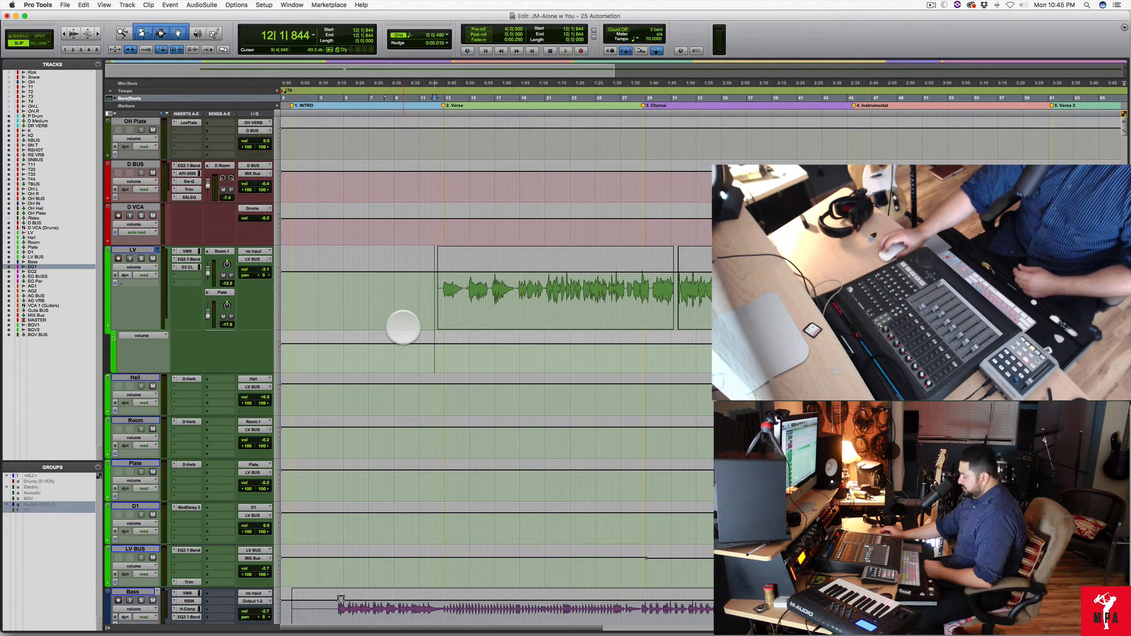
key(super+equal)
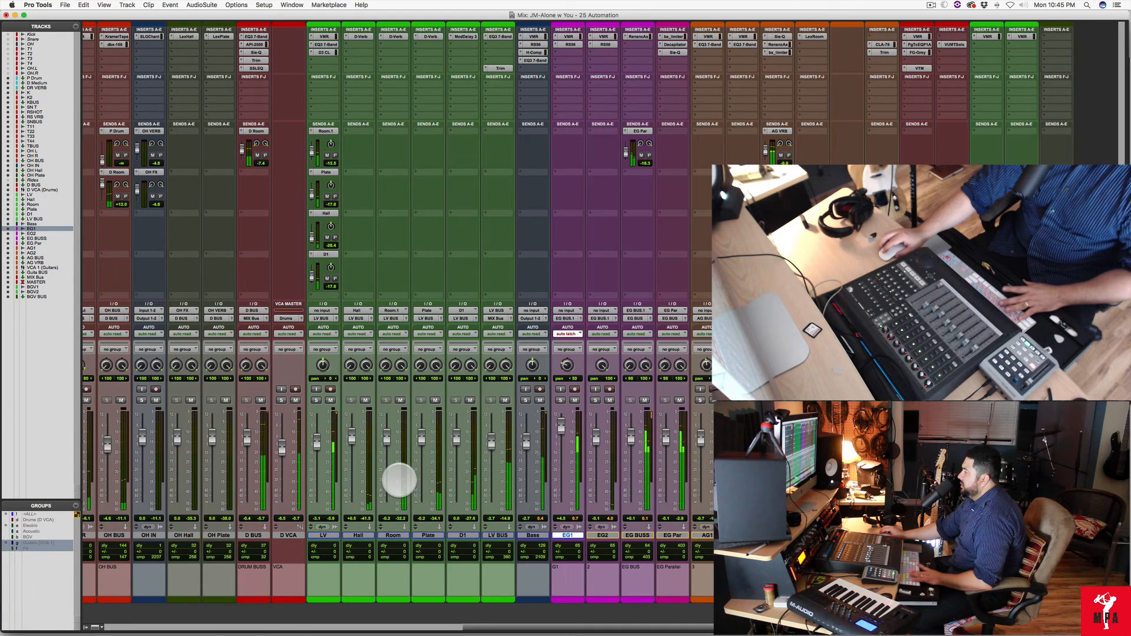
Select the Hall, Room, Plate and D1 channels in the mixer, try a fader adjustment on D1 and undo it.
click(358, 535)
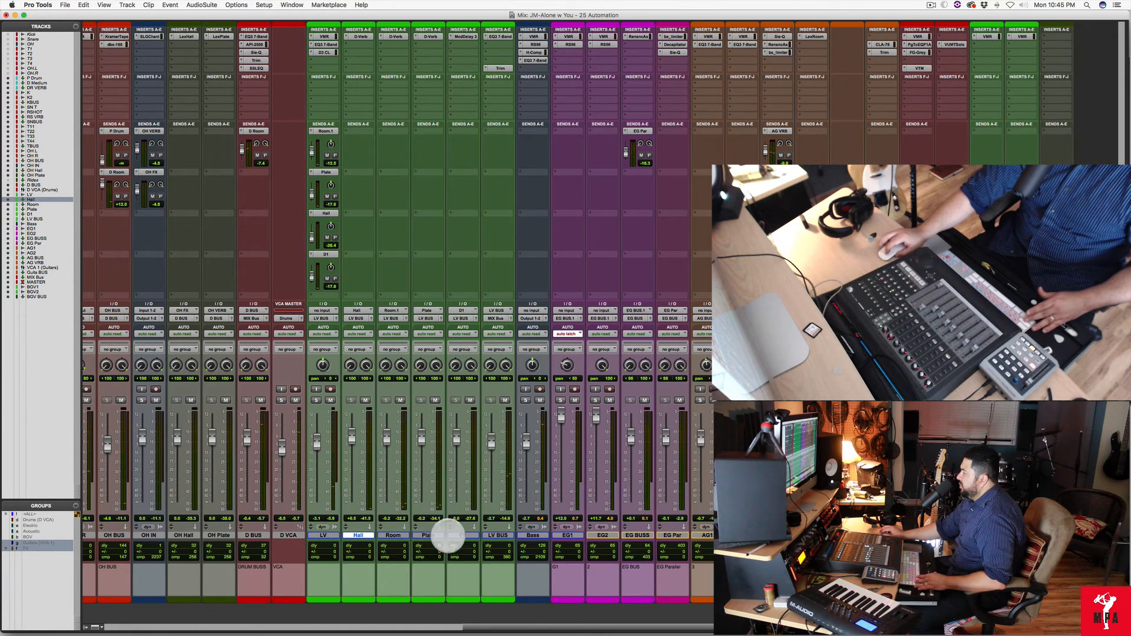
shift+click(462, 536)
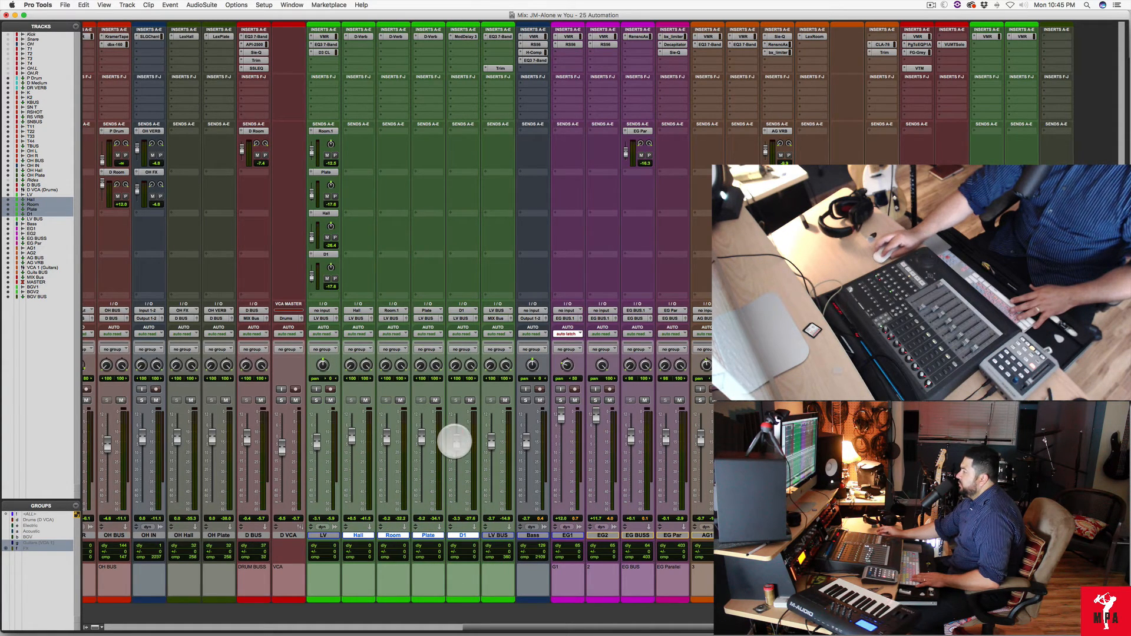
click(455, 442)
key(super+z)
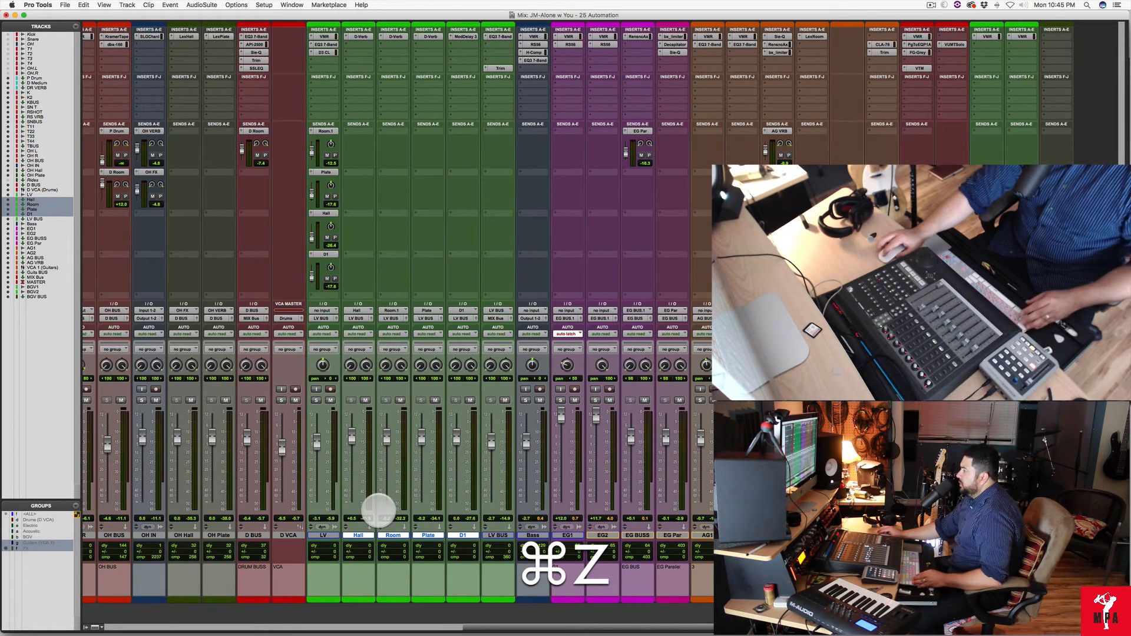
Try to create a Mix/Edit group named FX from the Hall, Room, Plate and D1 tracks.
key(super+g)
text(F)
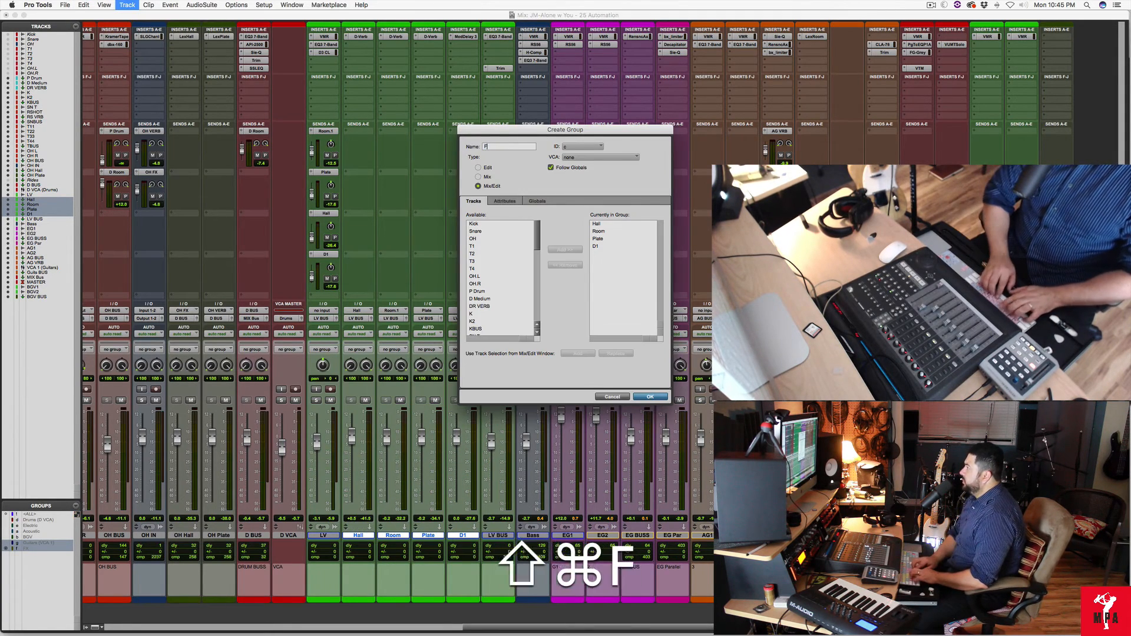
text(X)
key(Return)
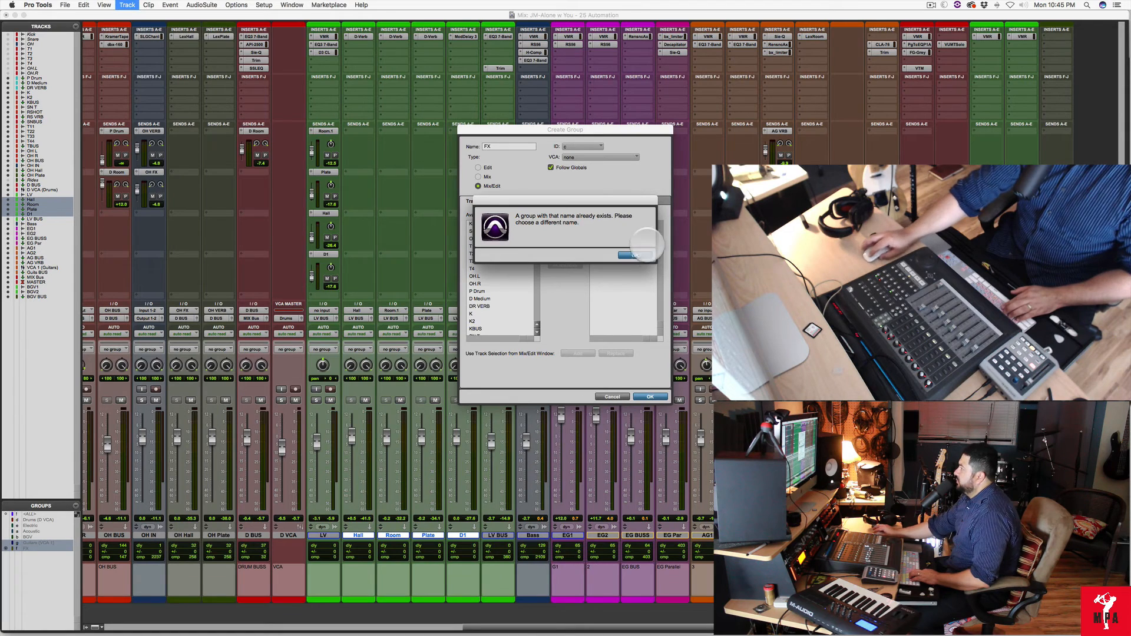
click(632, 254)
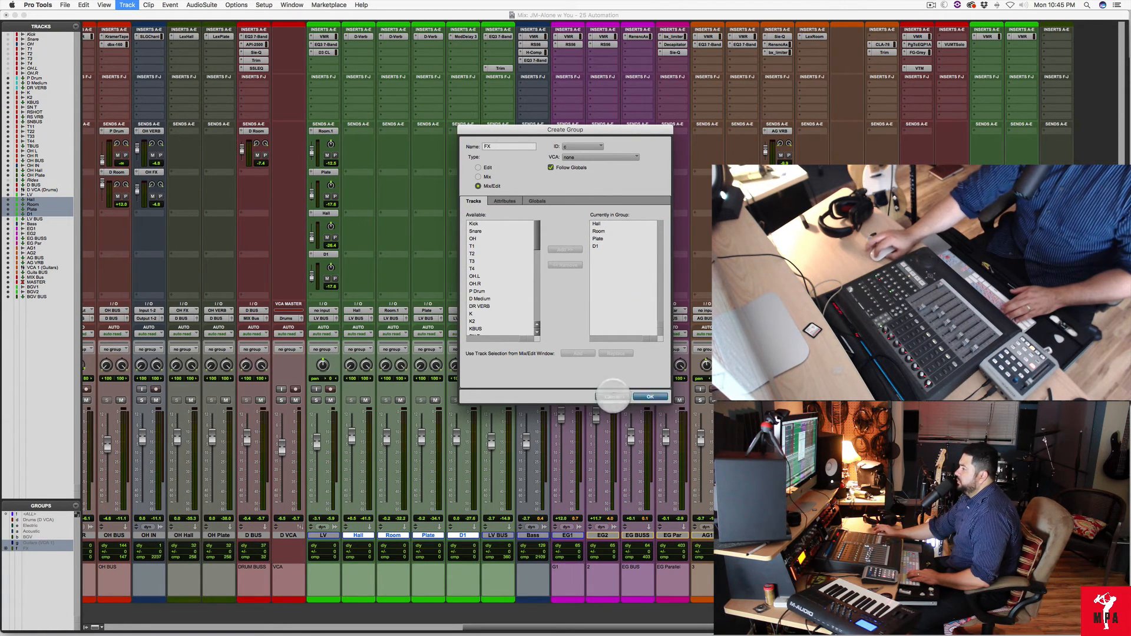
click(612, 396)
Reactivate the groups, lower the FX group's vocal effect faders together with Hall at -2.8 dB, suspend the groups again and save the session.
key(shift+super+g)
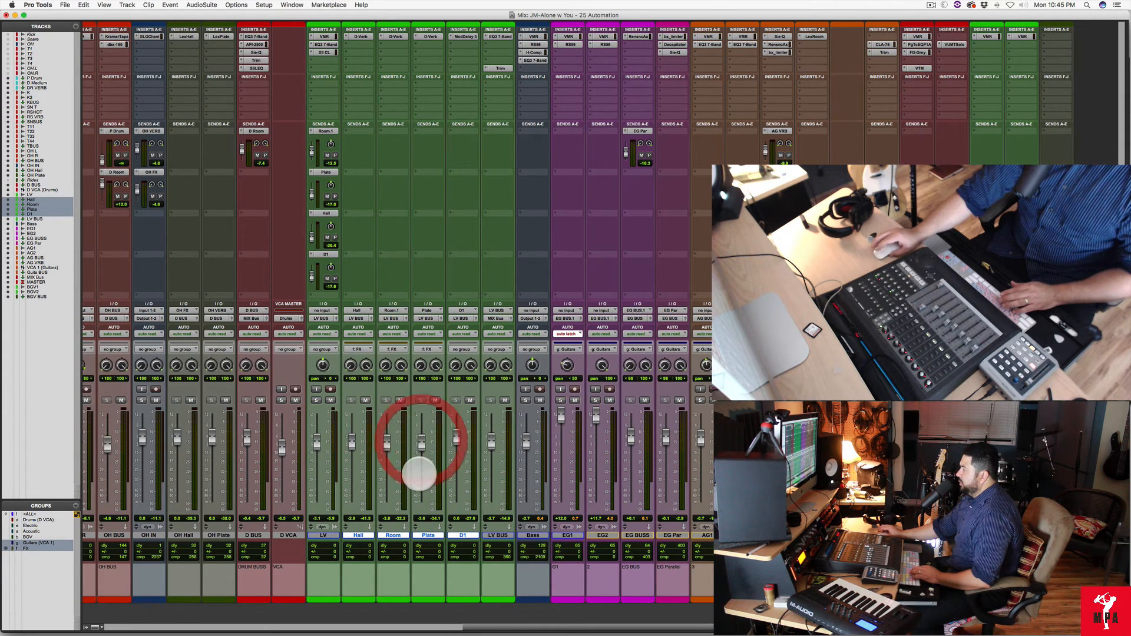
click(421, 473)
alt+click(406, 534)
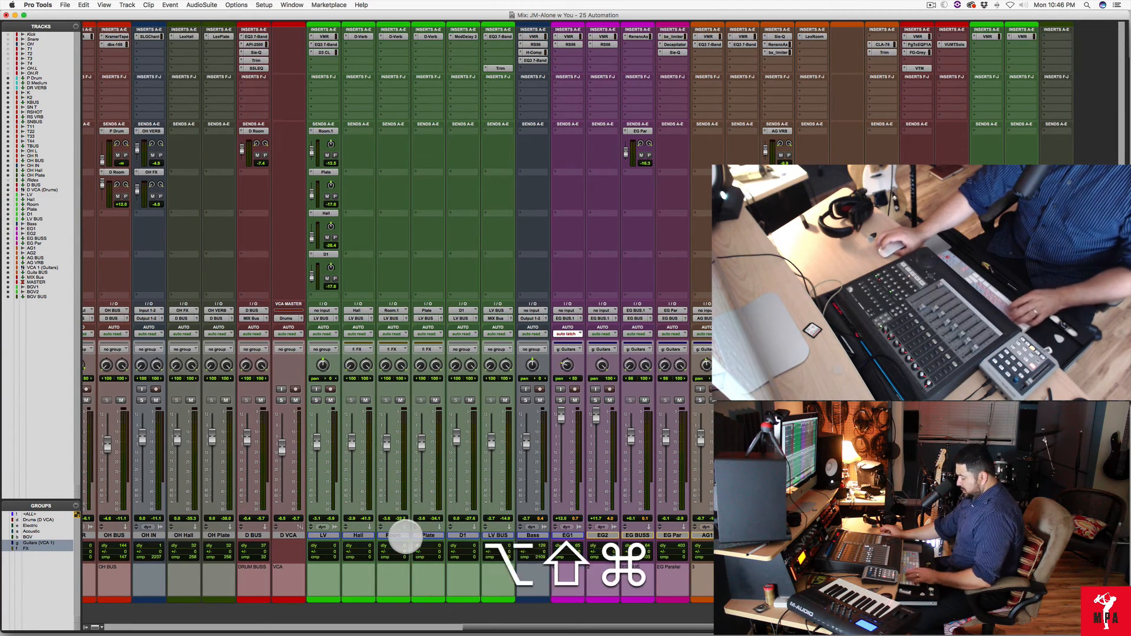
key(shift+super+g)
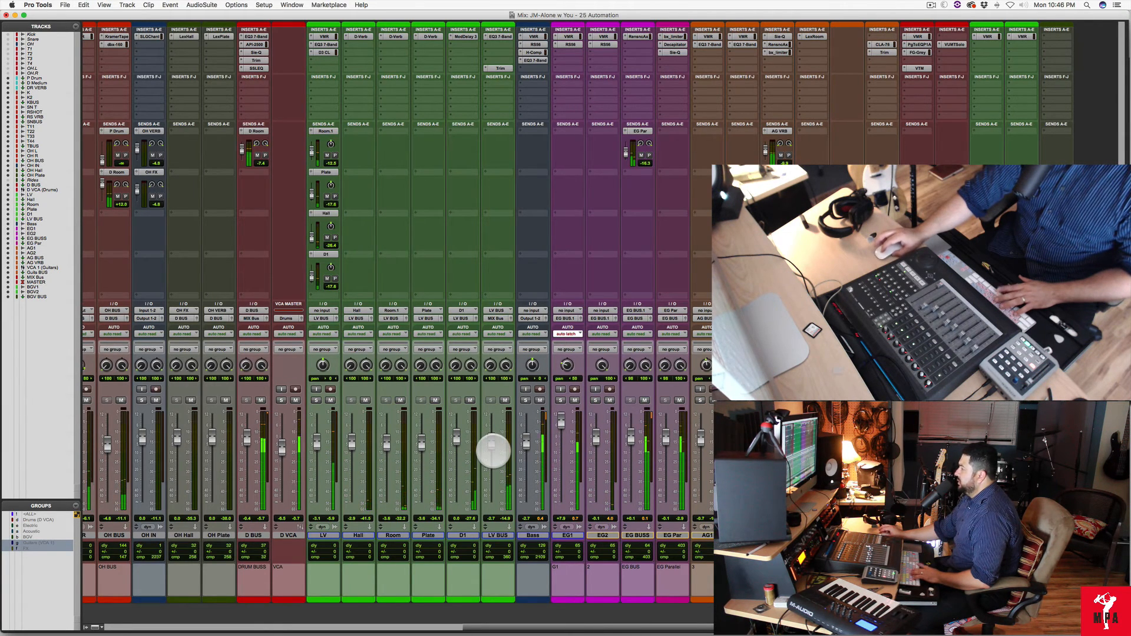
key(super+s)
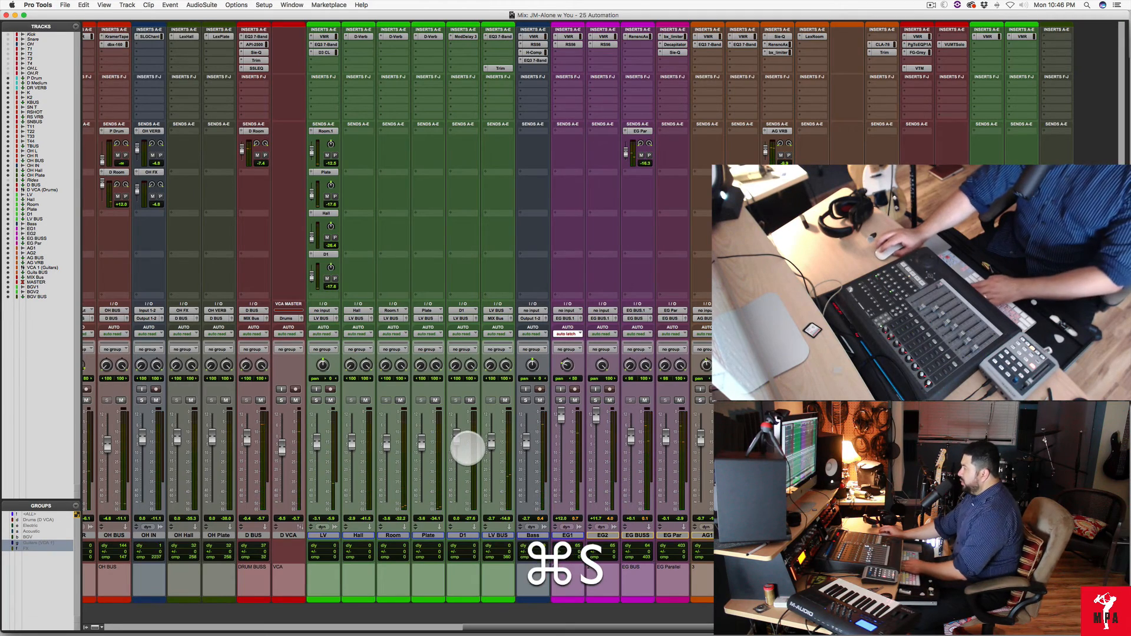
Audition the verse entry from bar 12 in the edit window while looking over the guitar, drum and lead vocal tracks.
key(super+equal)
key(space)
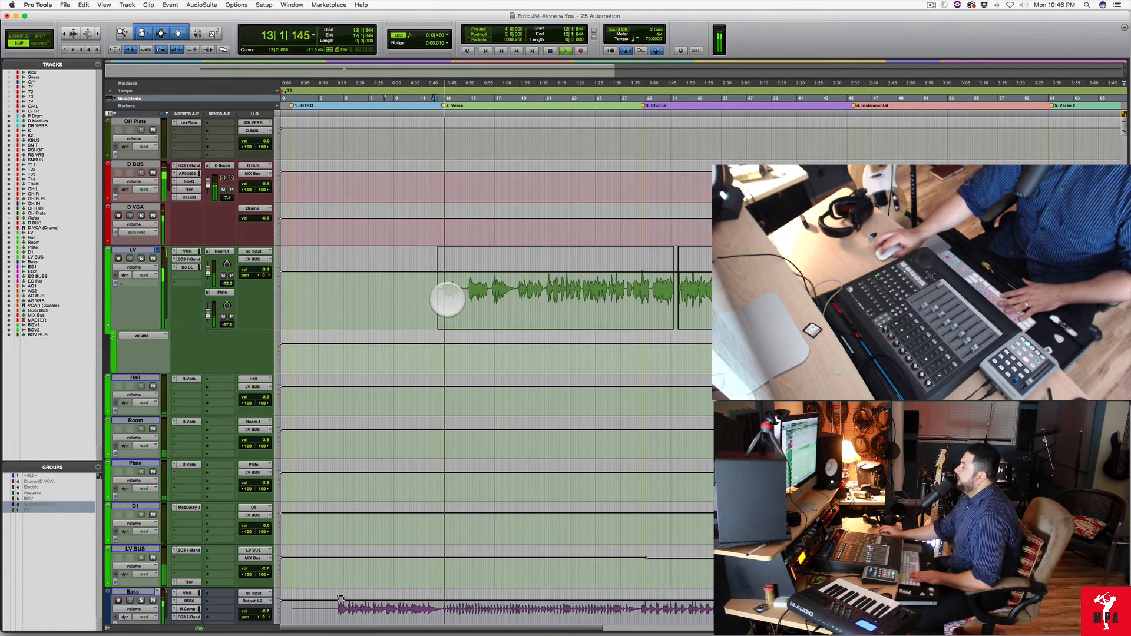
key(space)
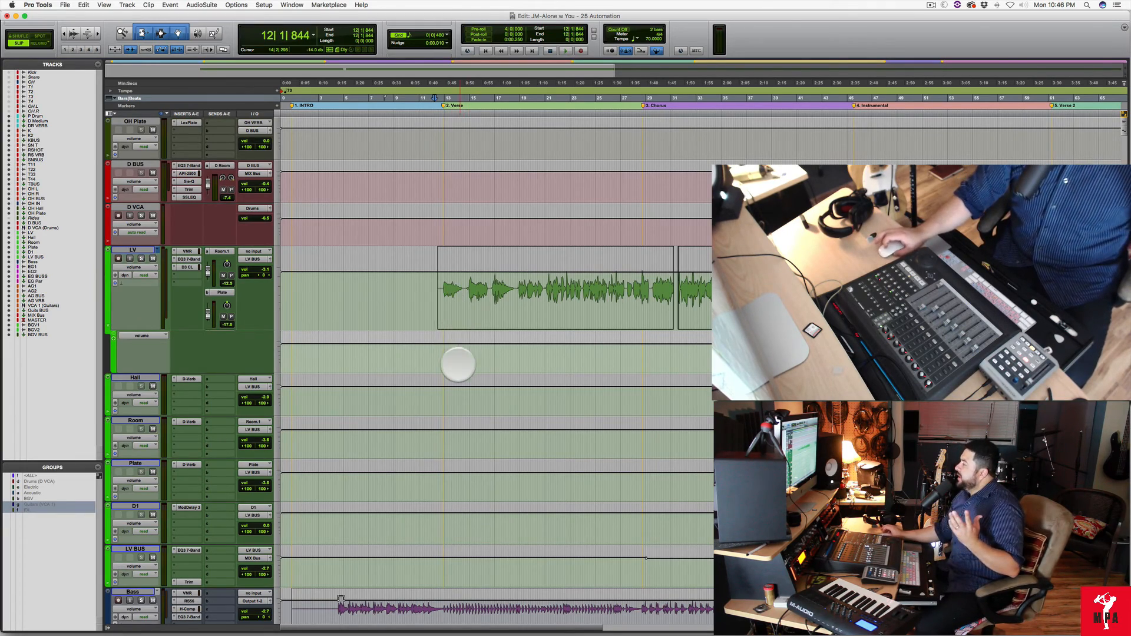
scroll(457, 362, down, 10)
scroll(457, 365, up, 15)
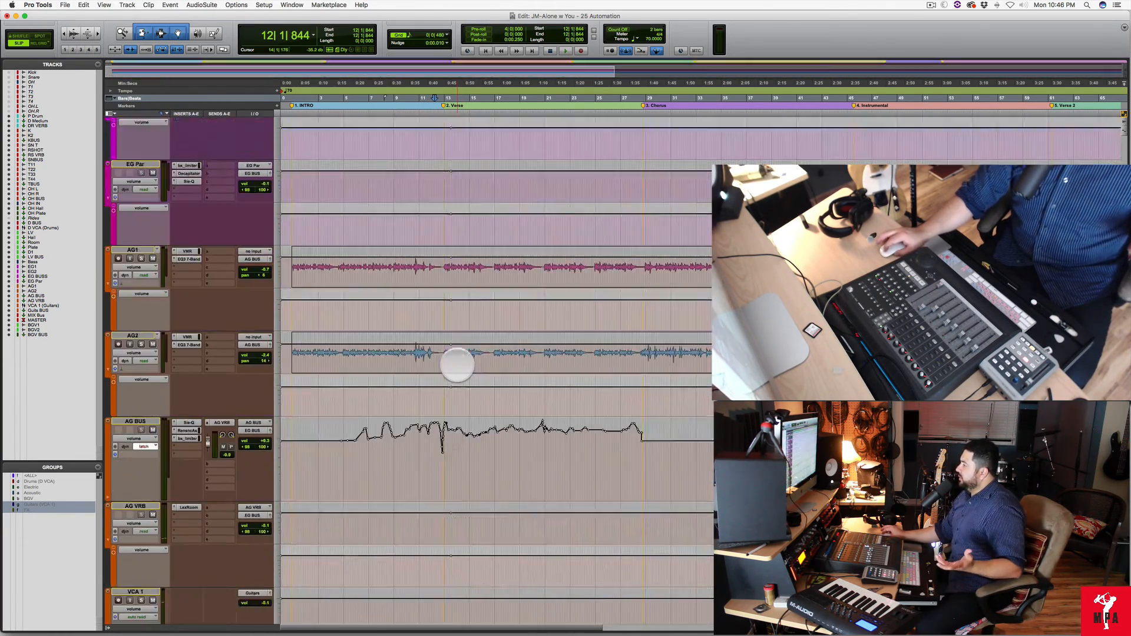
scroll(457, 365, down, 2)
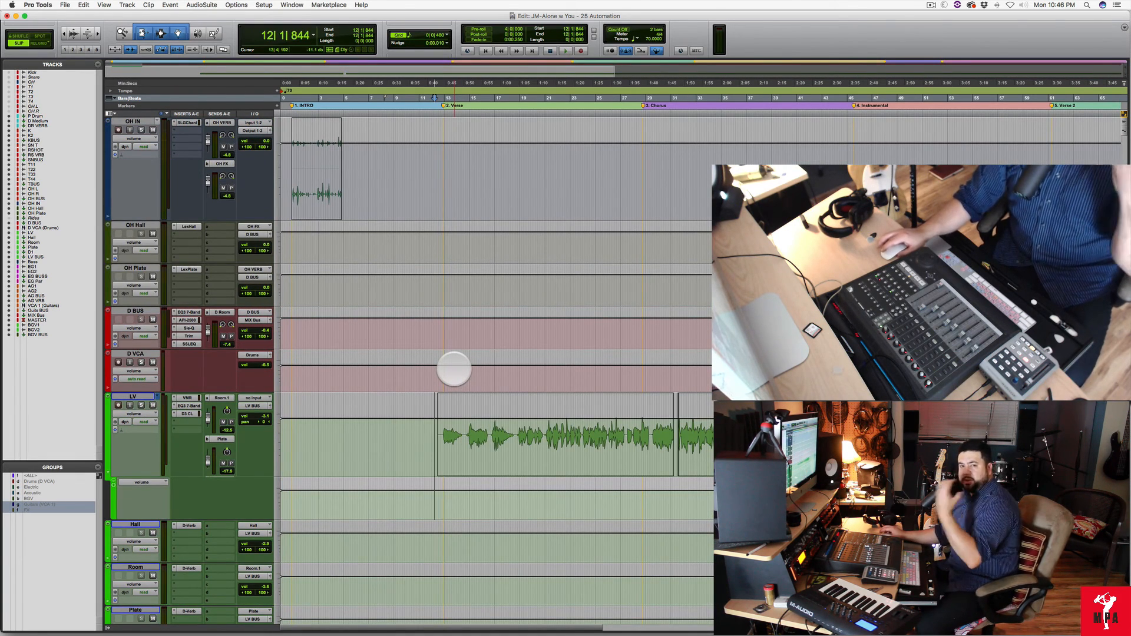
scroll(469, 358, down, 1)
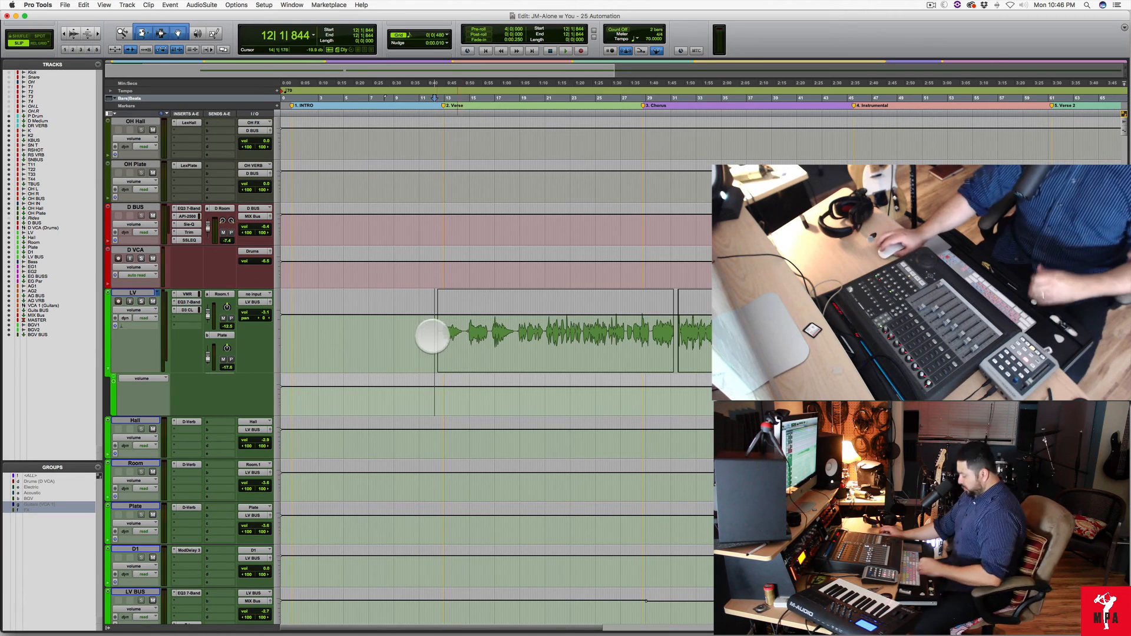
key(space)
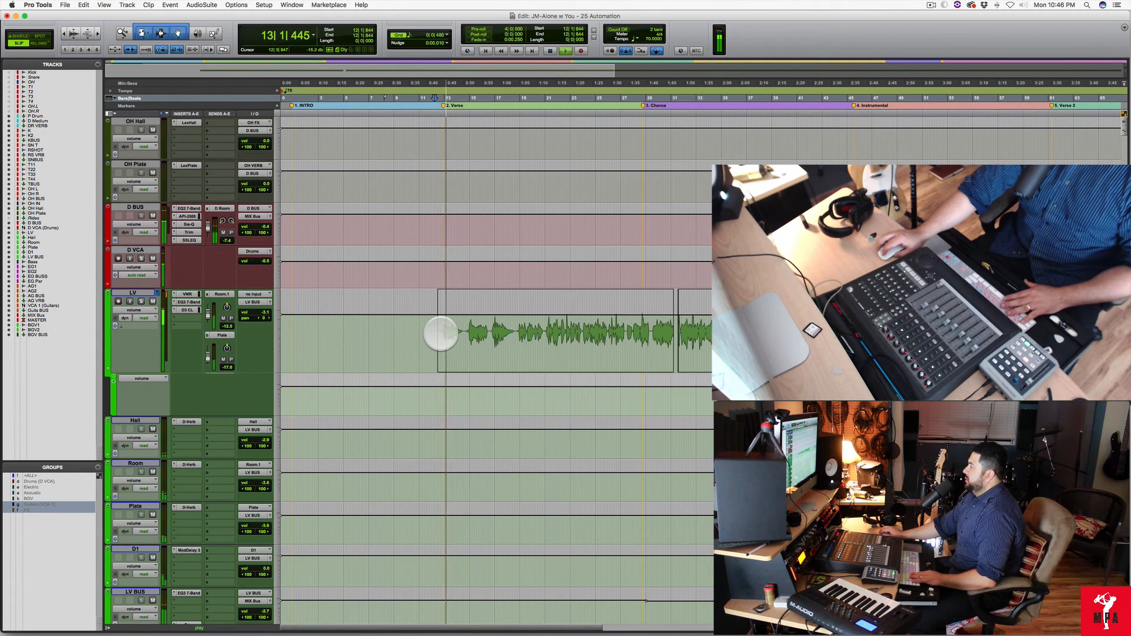
scroll(440, 334, up, 8)
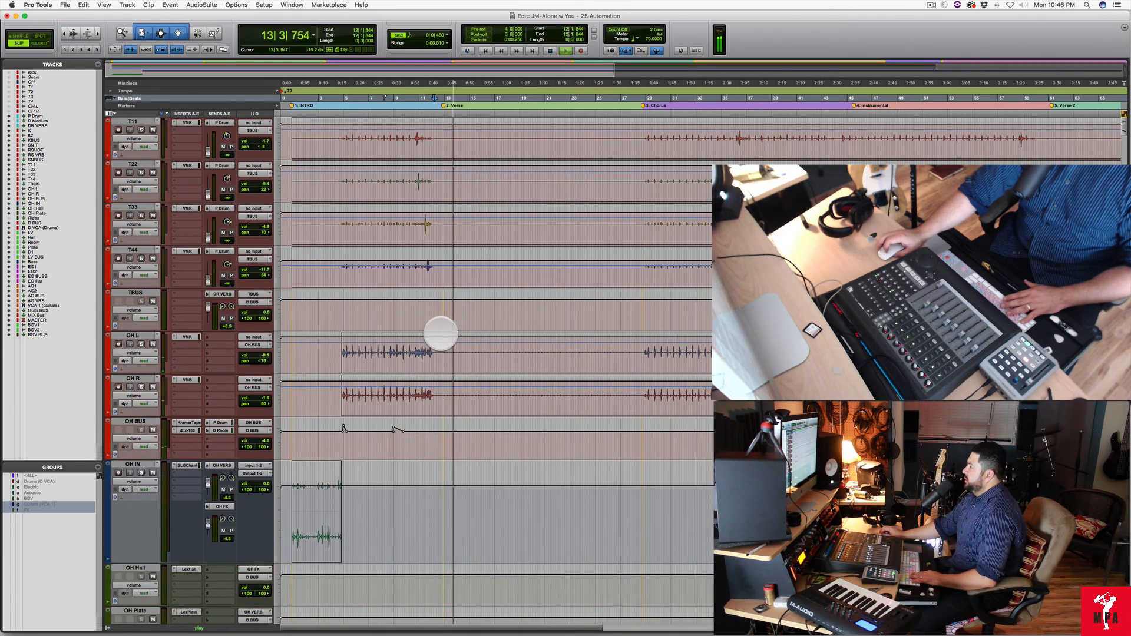
scroll(440, 334, down, 7)
key(space)
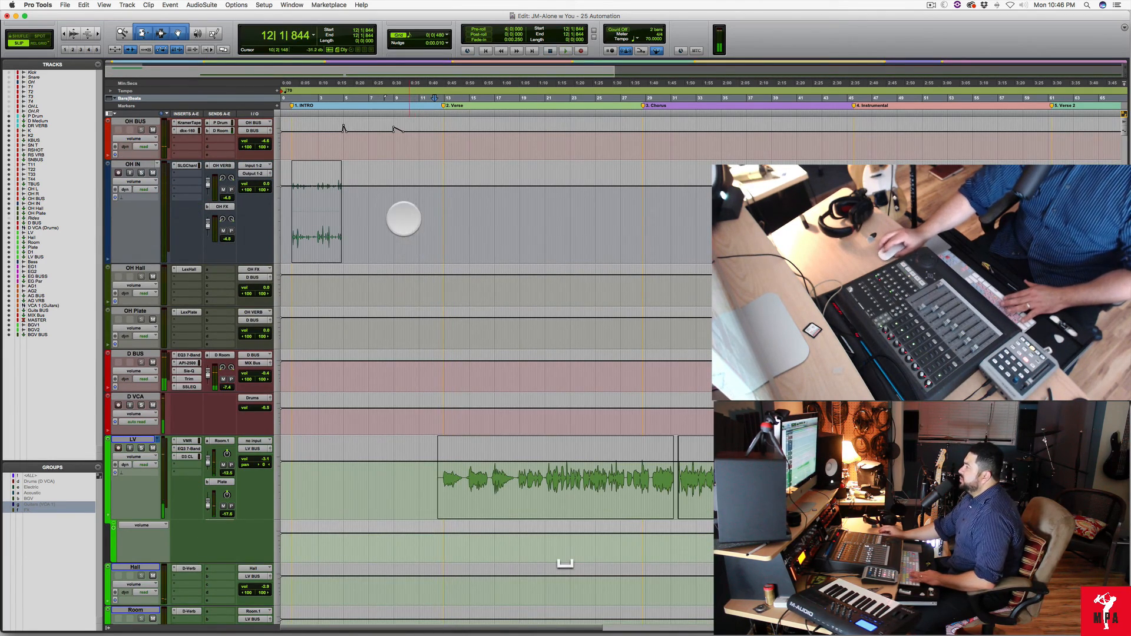
Audition the transition from the intro into the verse, starting near the end of bar 9.
click(406, 218)
key(t)
key(t)
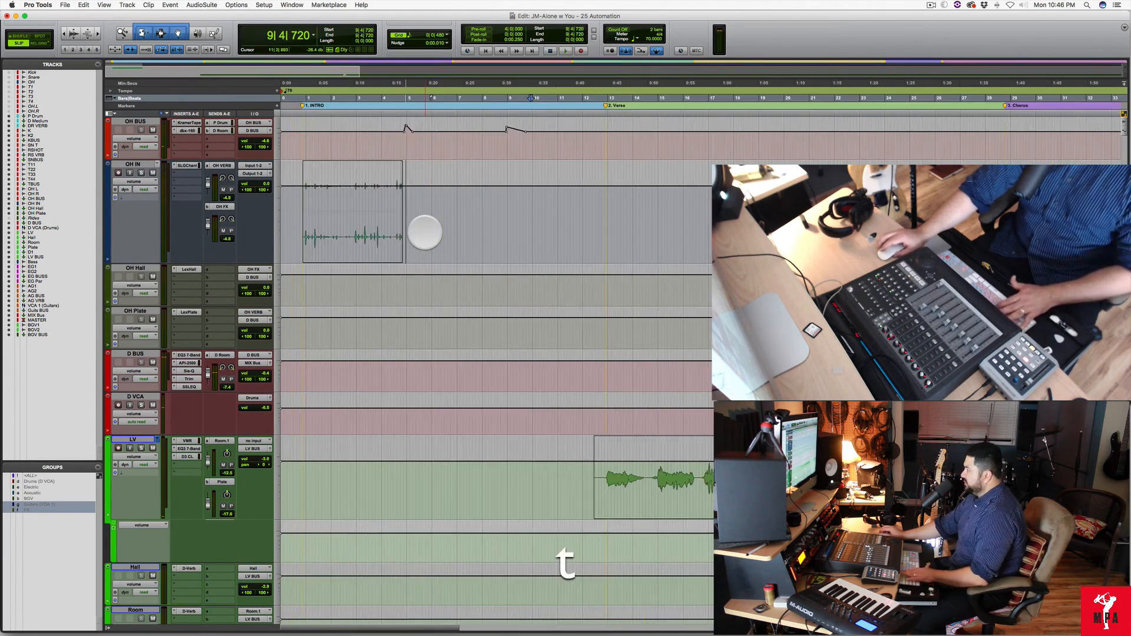
key(space)
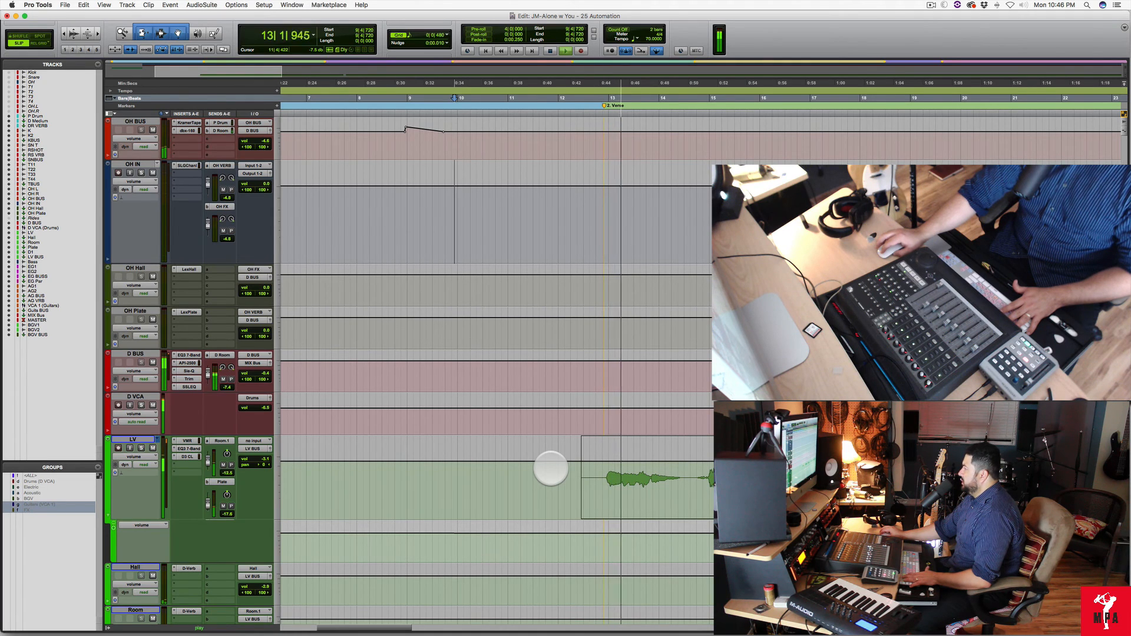
key(r)
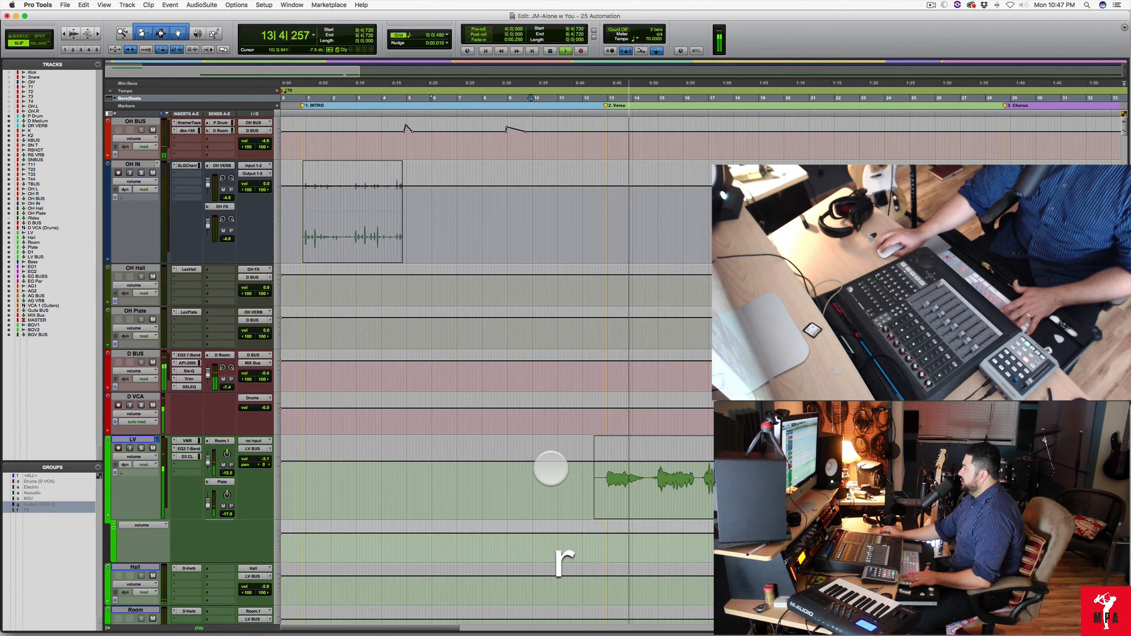
Check the playback level on the MASTER track's VUMT Solo meter and close the meter.
key(super+equal)
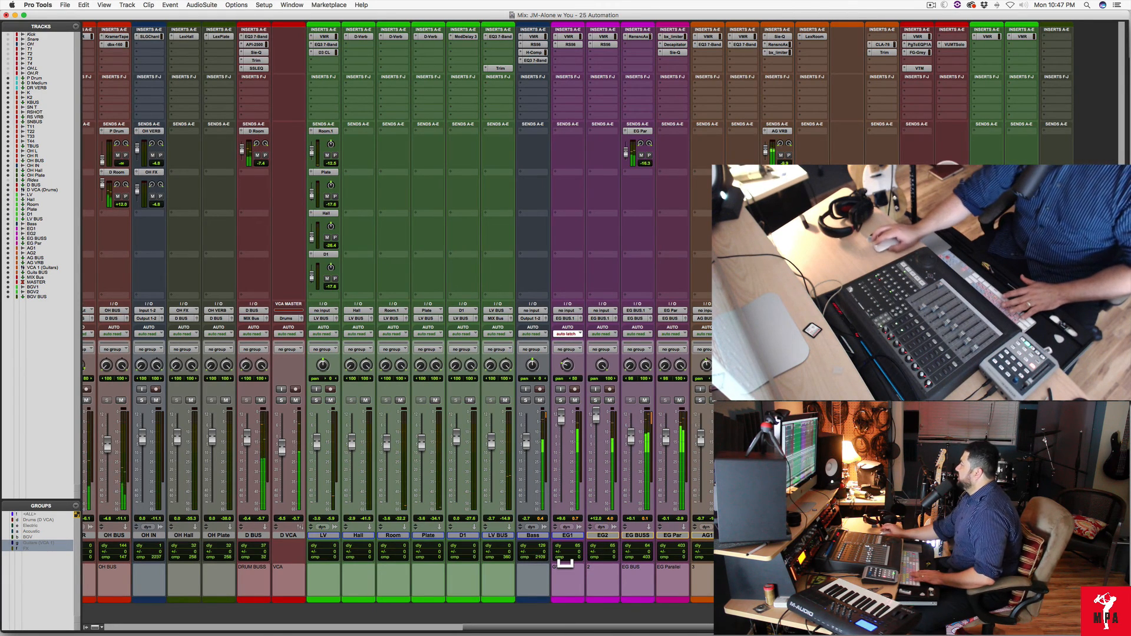
double_click(952, 44)
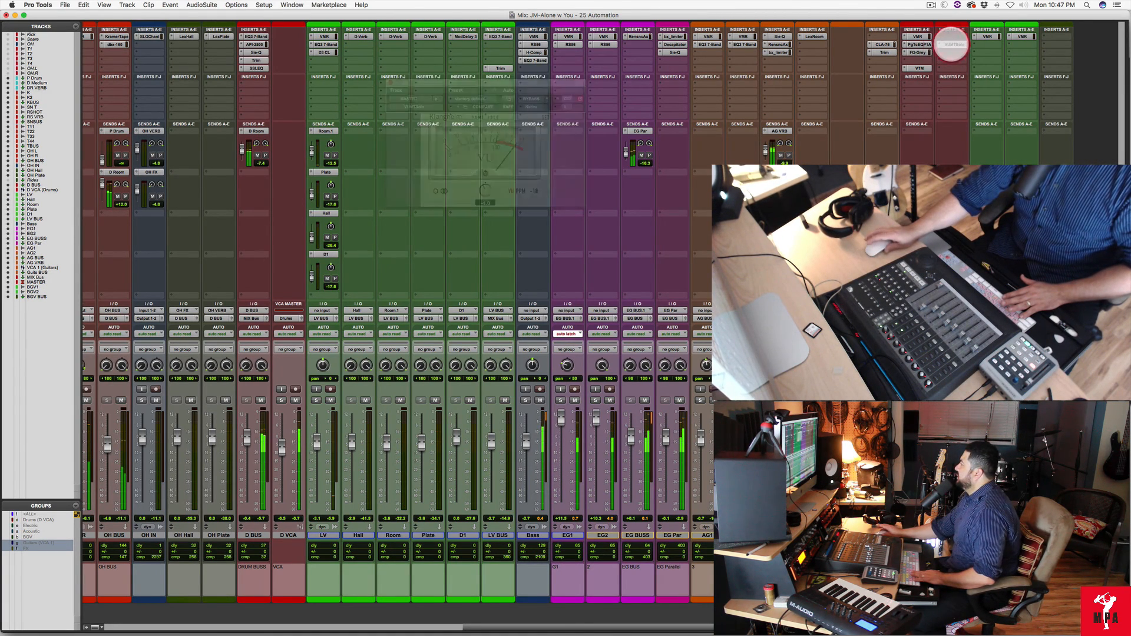
click(951, 44)
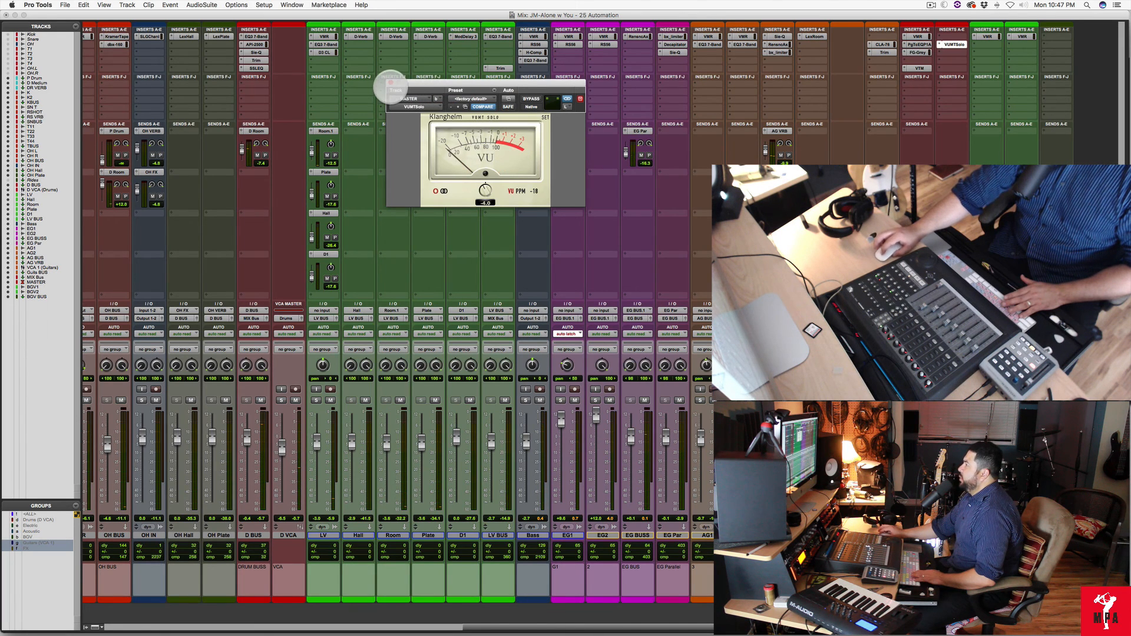
click(389, 84)
Switch to the Selector tool and review the tracks and their automation across the whole song in the edit window.
key(super+equal)
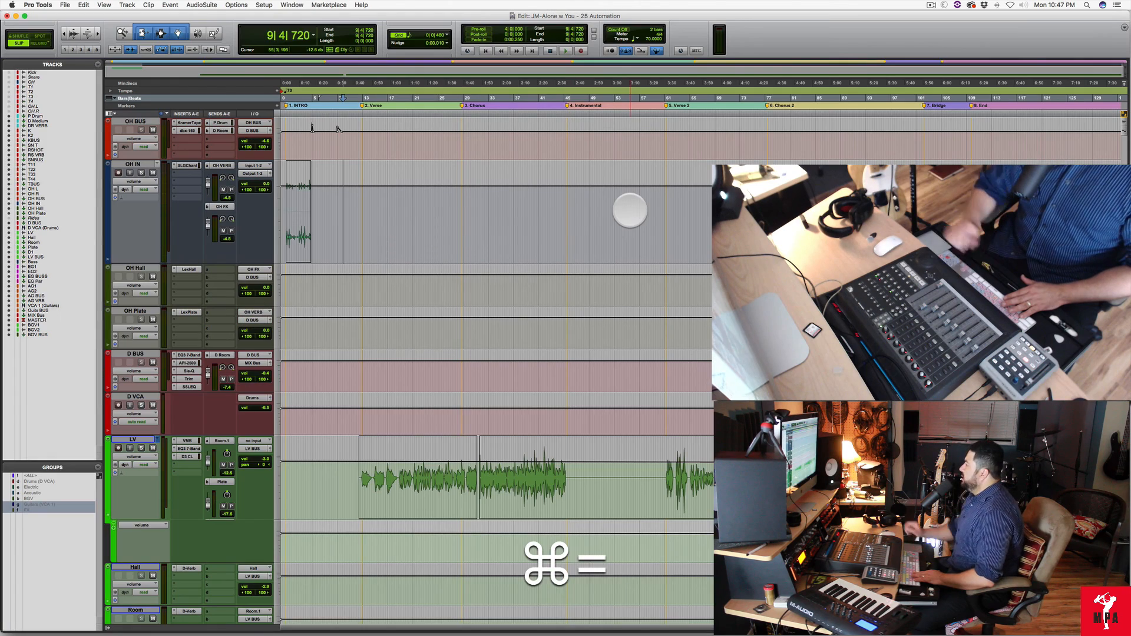
key(r)
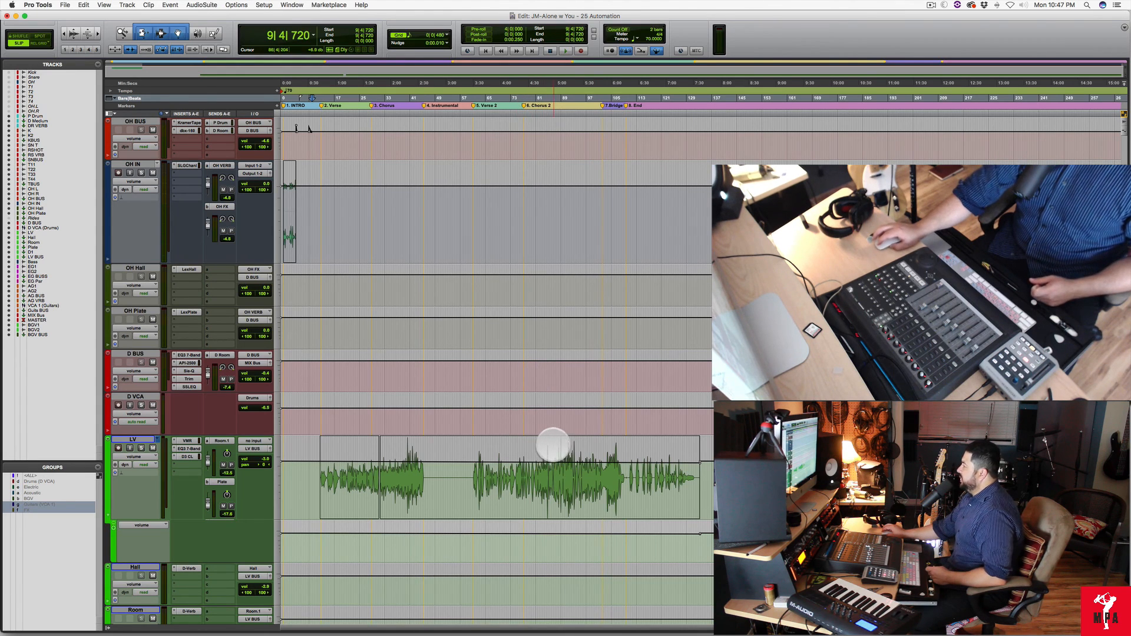
key(F7)
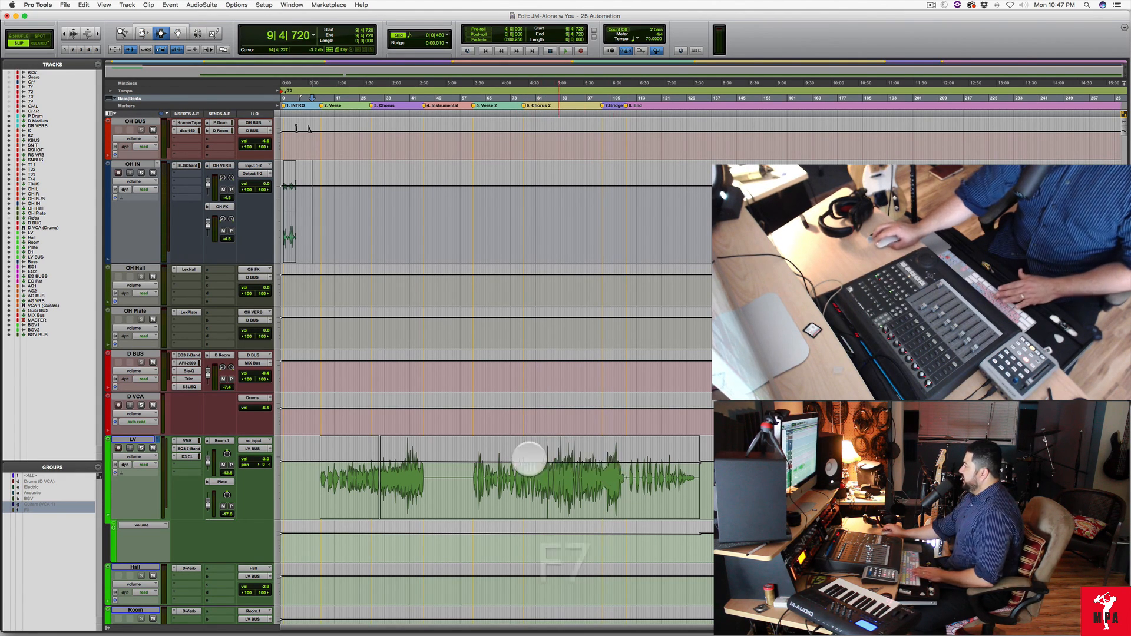
scroll(520, 424, down, 5)
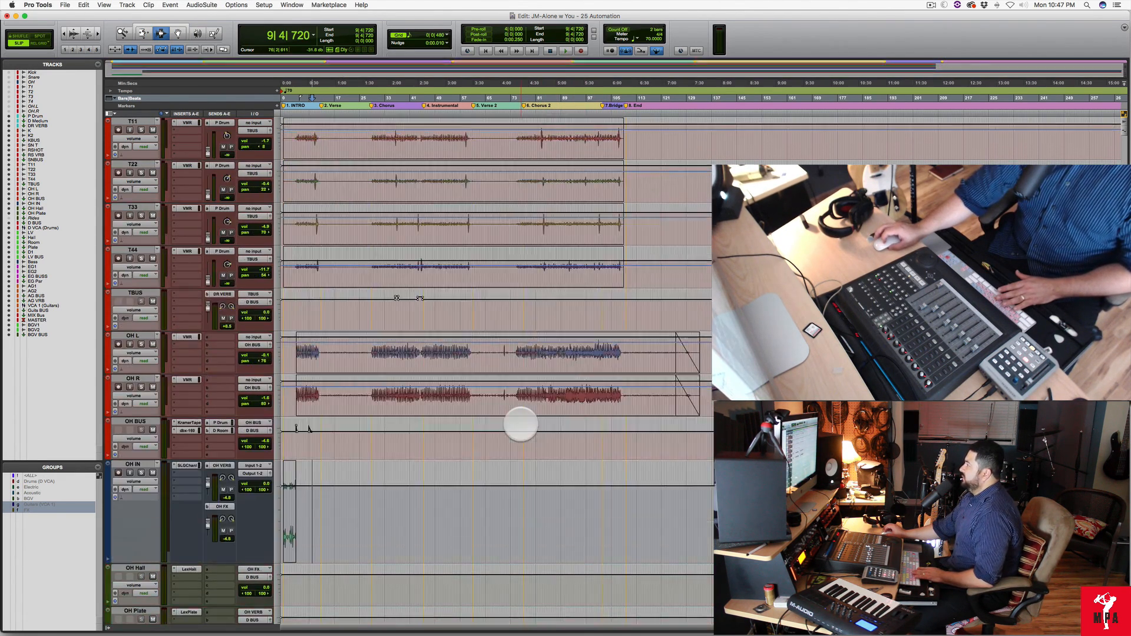
scroll(521, 423, down, 10)
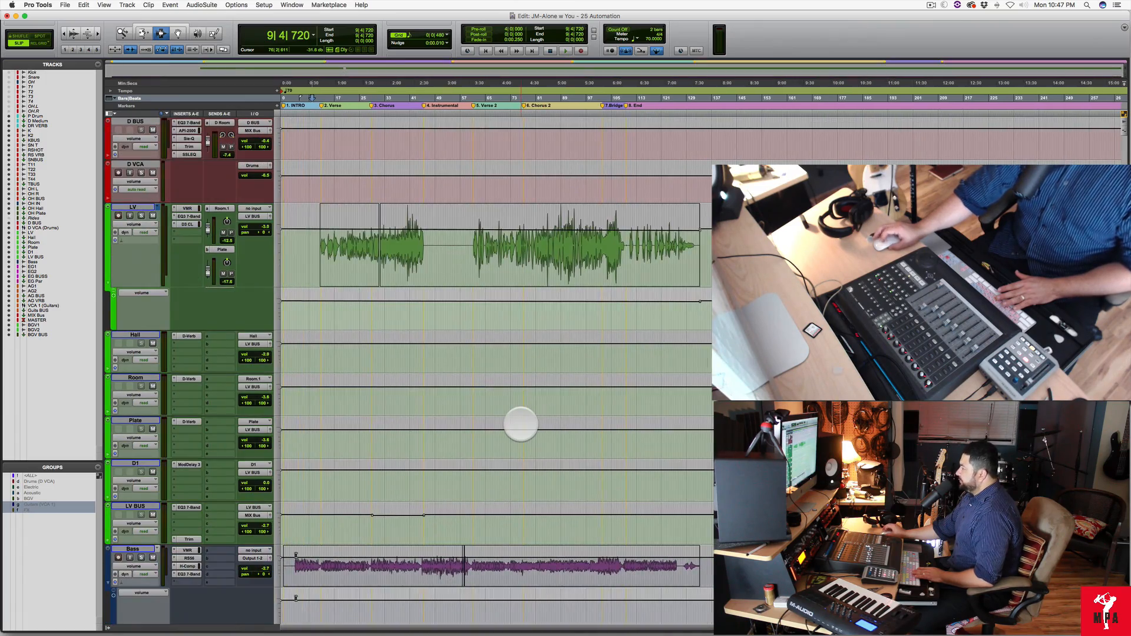
scroll(521, 423, down, 3)
key(super+equal)
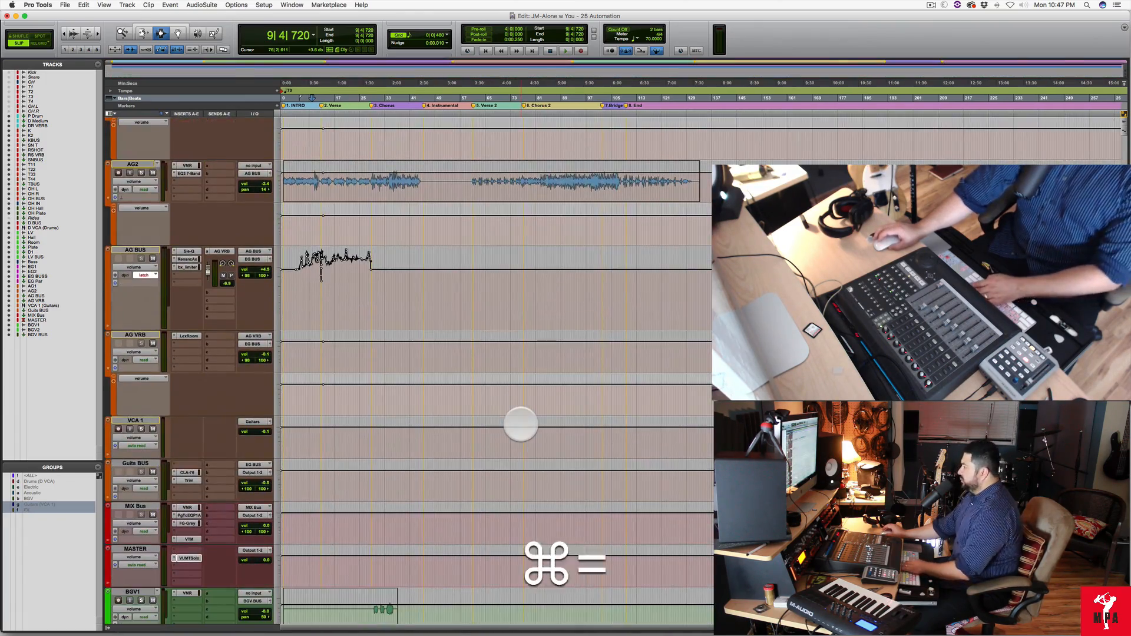